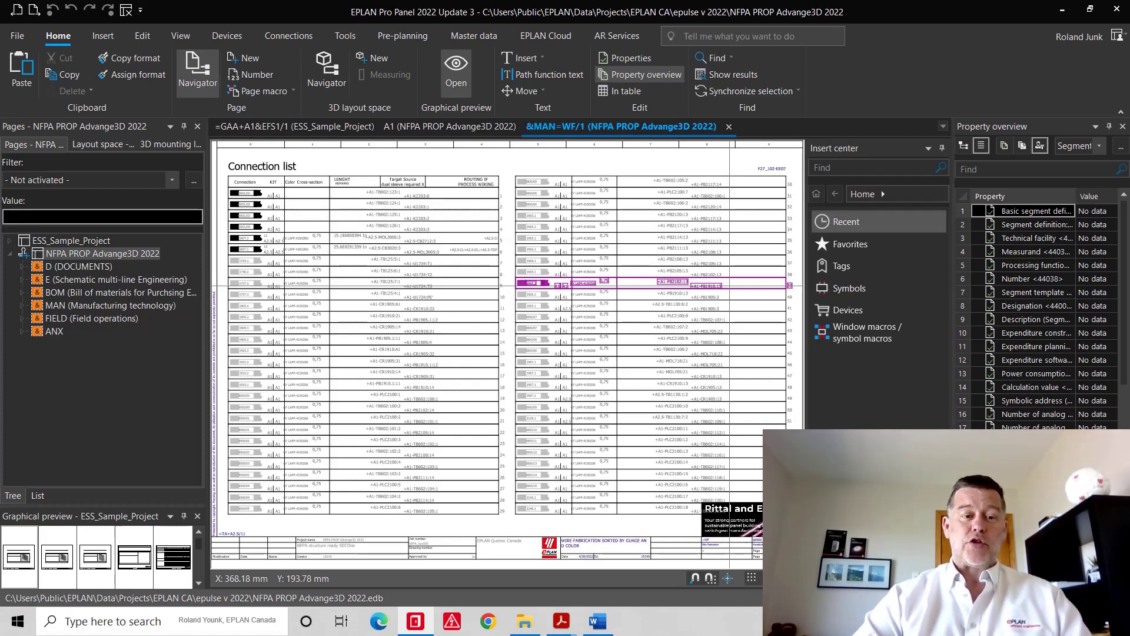
- Expand ESS_Sample_Project in the page tree and review its structure from the title page and Enclosure 1 down to GAA (400 V power supply)
{"action": "left_click", "coordinate": [11, 242]}
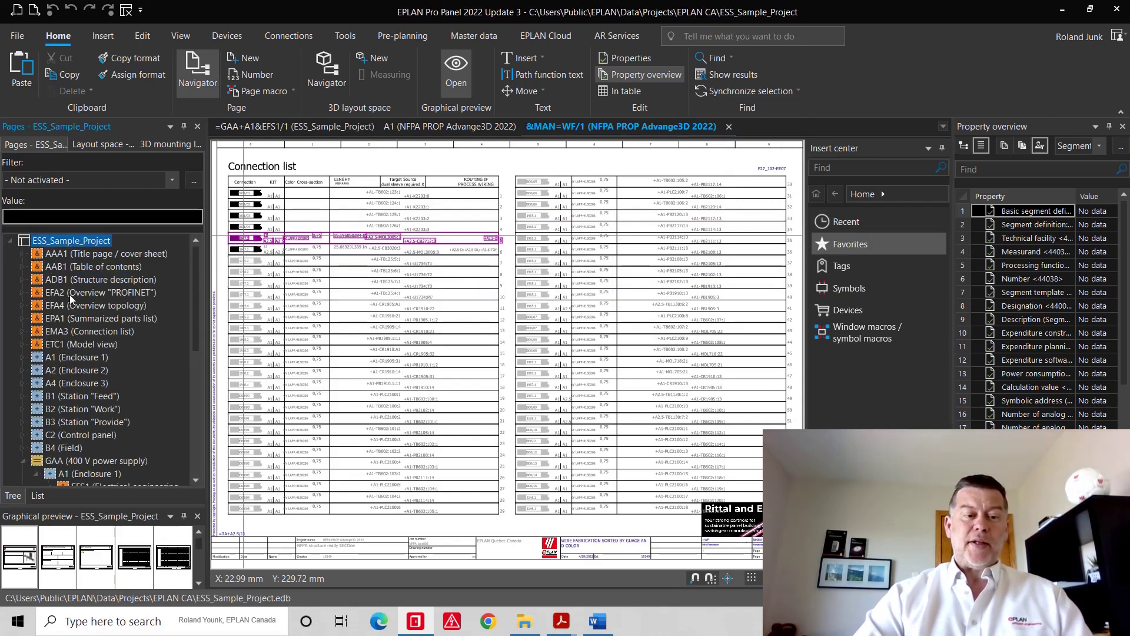
{"action": "left_click", "coordinate": [69, 255]}
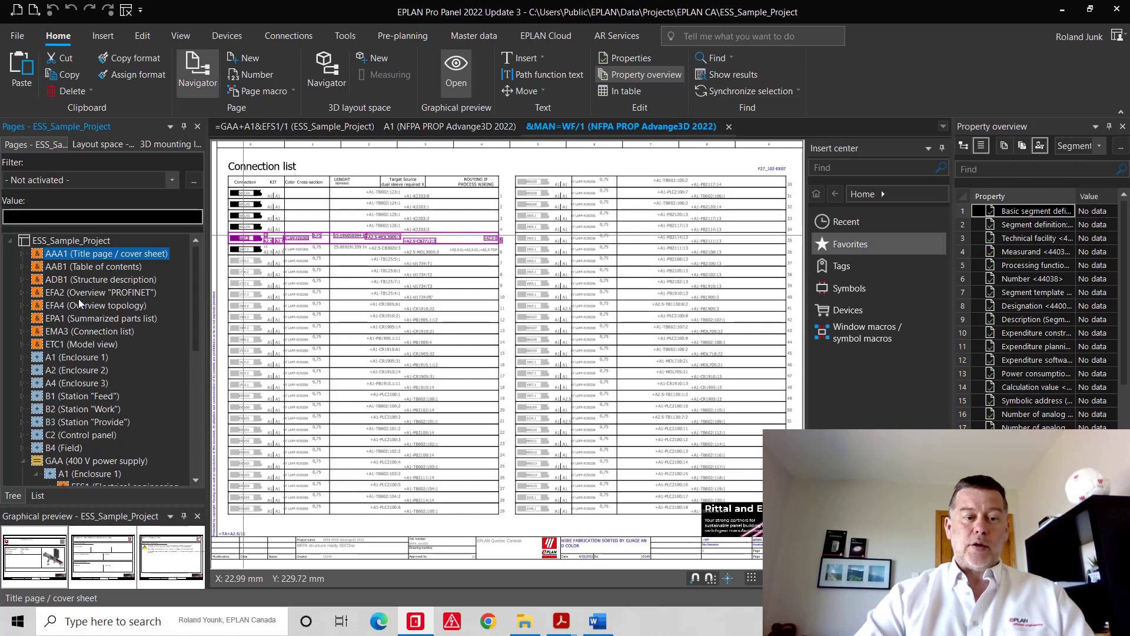
{"action": "left_click", "coordinate": [91, 359]}
{"action": "scroll", "coordinate": [88, 359], "scroll_direction": "down", "scroll_amount": 1}
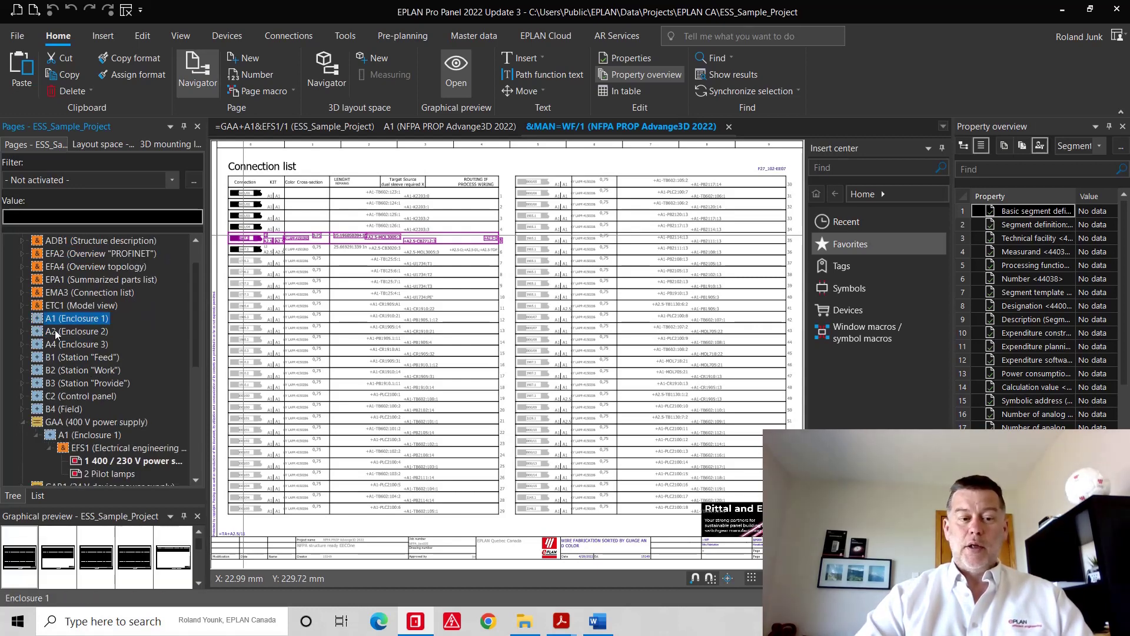
{"action": "left_click", "coordinate": [94, 422]}
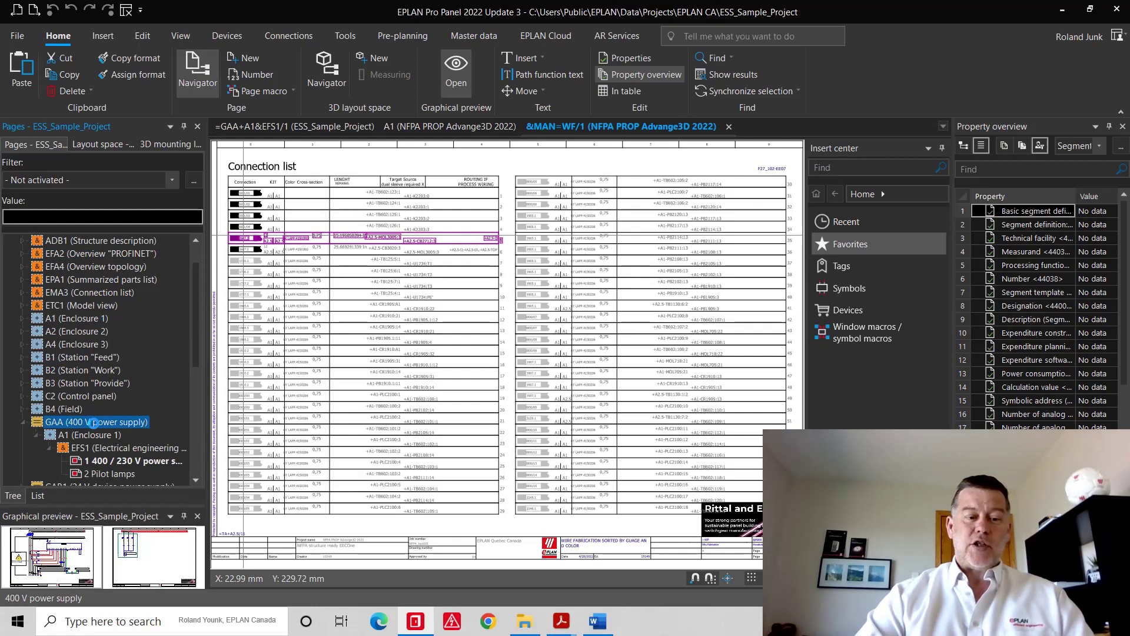
- Inspect the function, location and document type identifiers in the full page name of page 1, 400 / 230 V power supply, and close its properties
{"action": "scroll", "coordinate": [94, 423], "scroll_direction": "down", "scroll_amount": 2}
{"action": "left_click", "coordinate": [115, 382]}
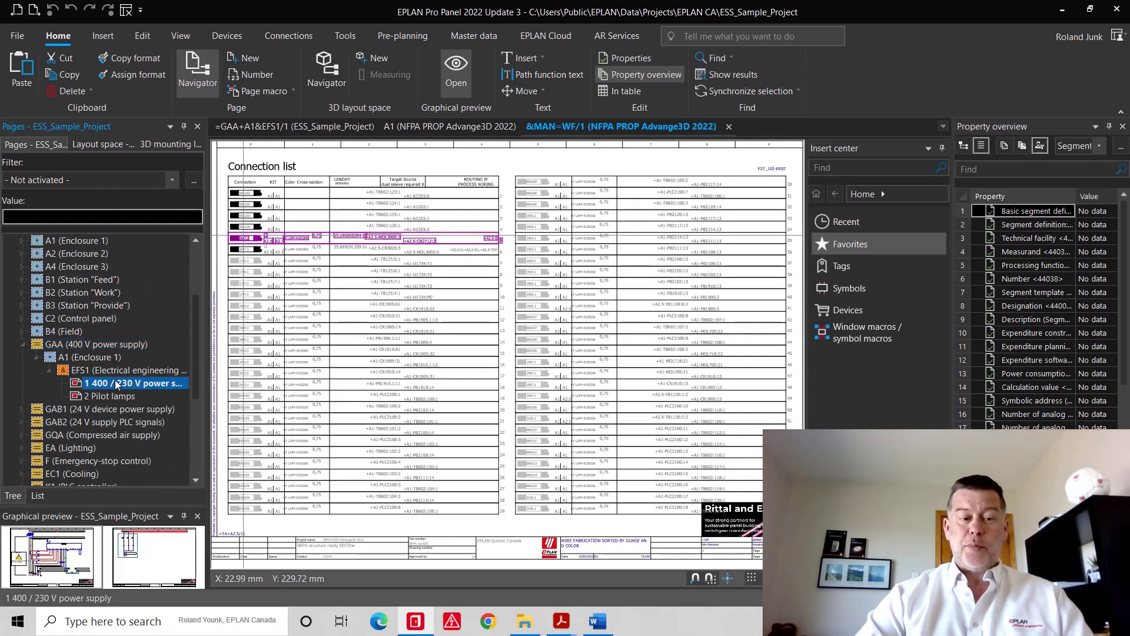
{"action": "right_click", "coordinate": [114, 380]}
{"action": "left_click", "coordinate": [391, 335]}
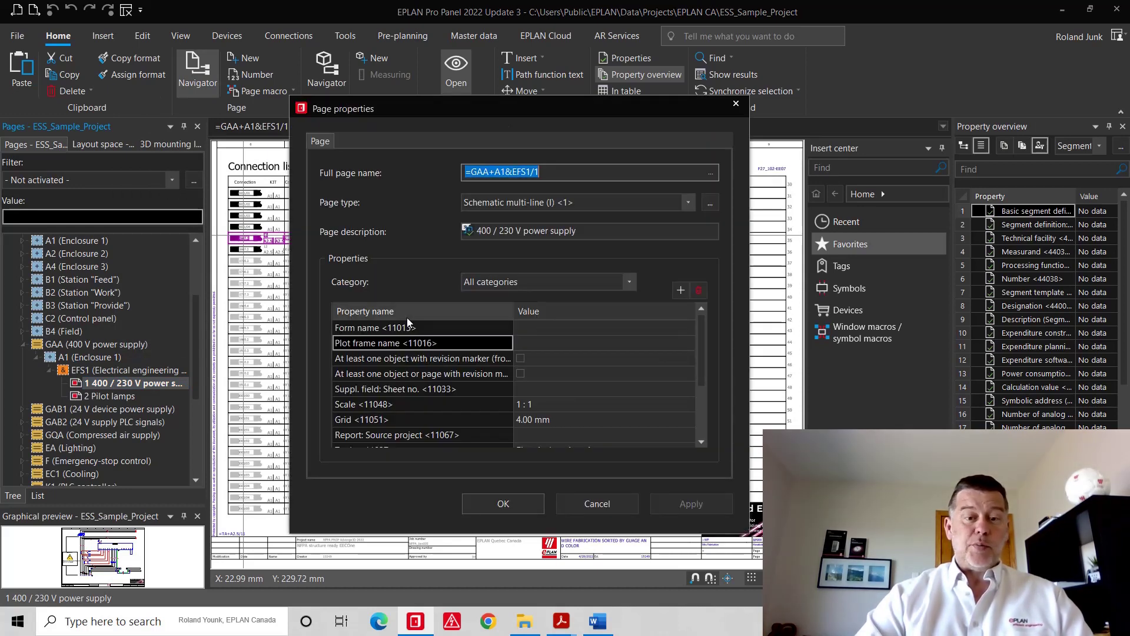
{"action": "left_click", "coordinate": [711, 174]}
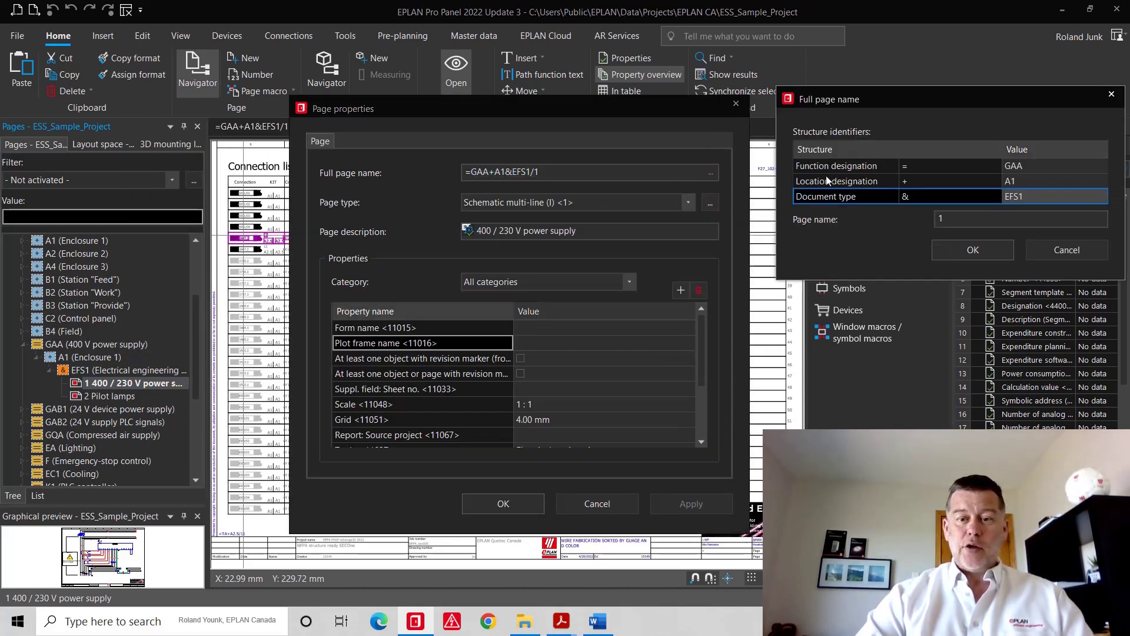
{"action": "left_click", "coordinate": [857, 186]}
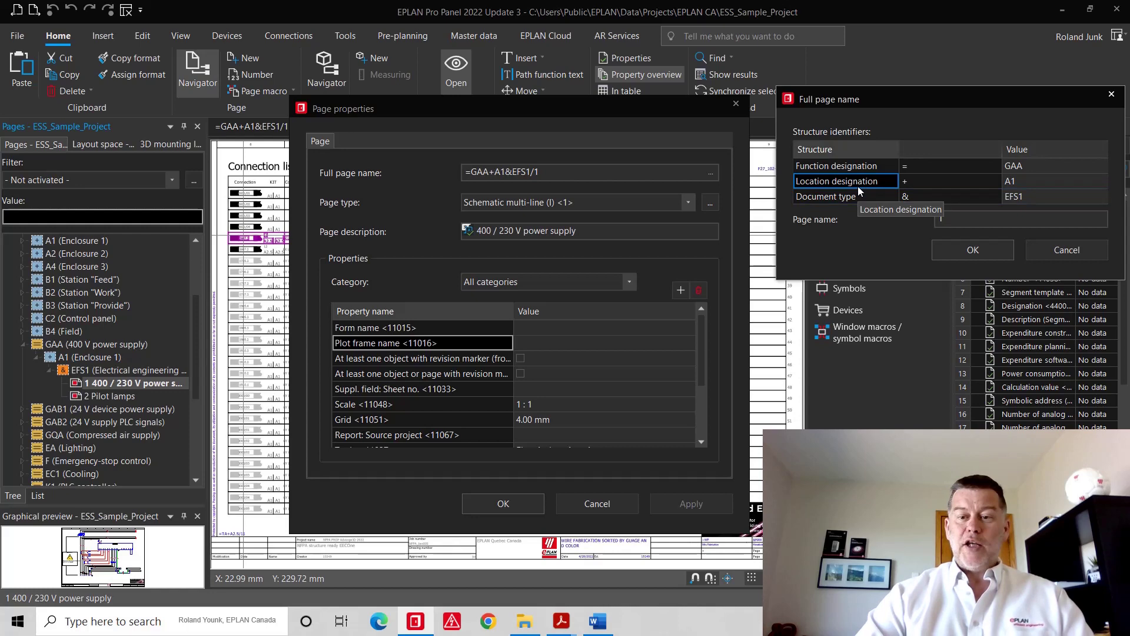
{"action": "left_click", "coordinate": [861, 167]}
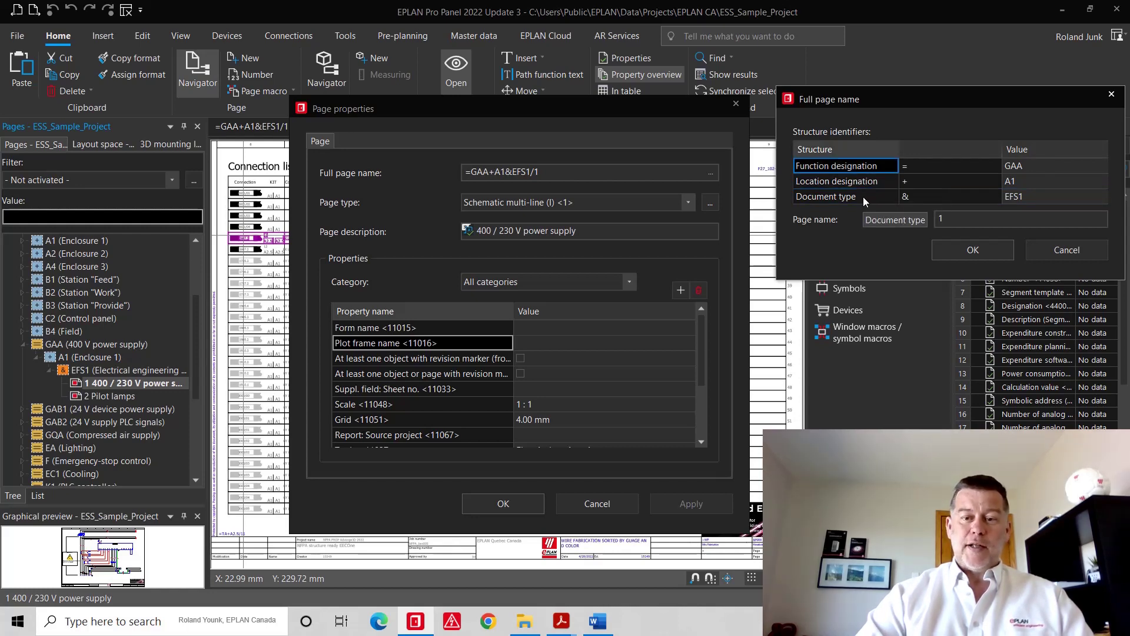
{"action": "key", "text": "Escape"}
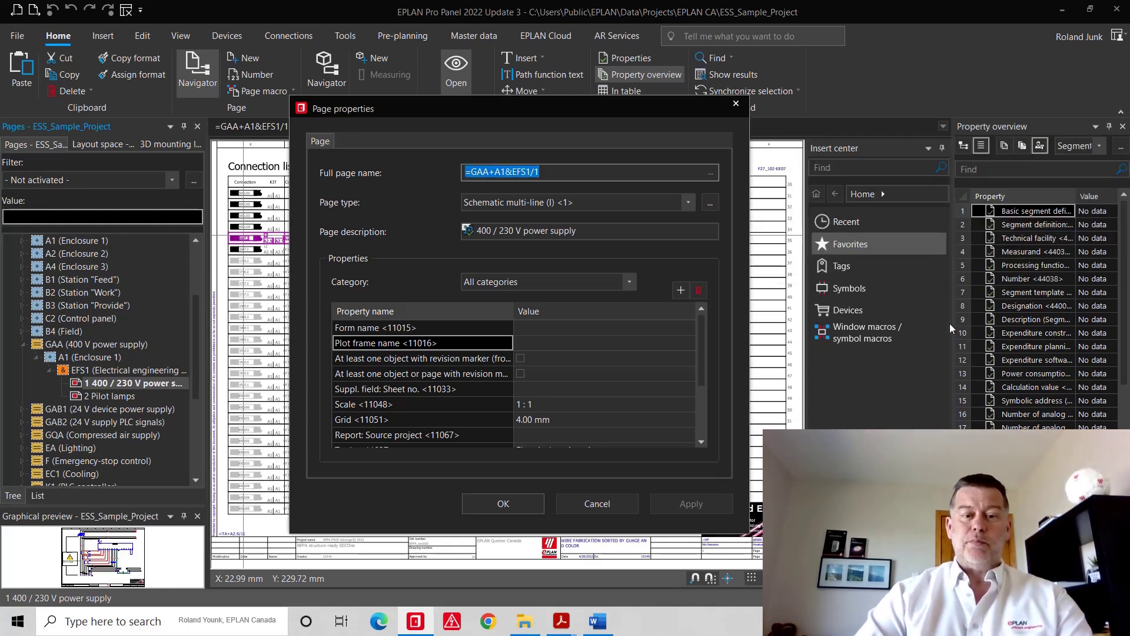
{"action": "key", "text": "Escape"}
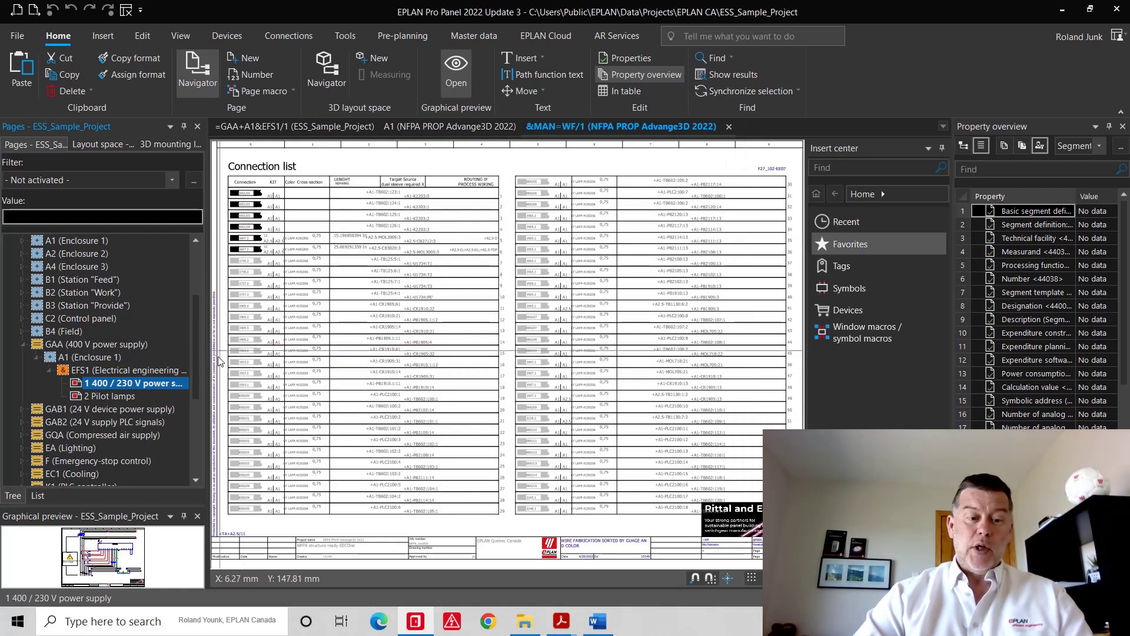
- Open the 400 / 230 V power supply page and review the parts, symbol data and general properties of safety switch -FC1
{"action": "double_click", "coordinate": [112, 383]}
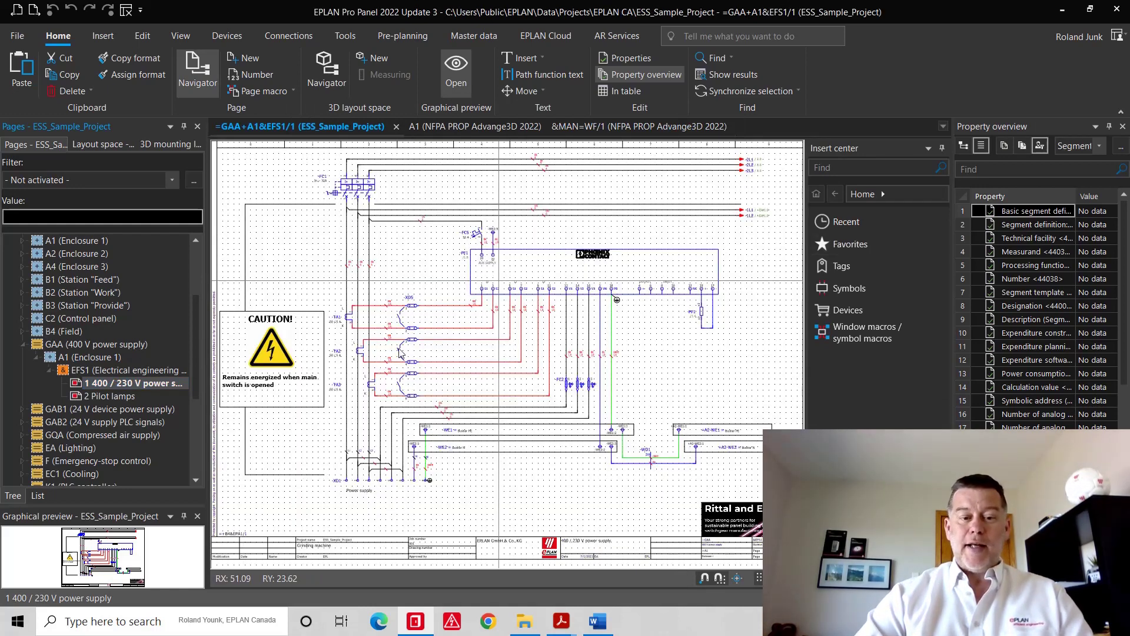
{"action": "double_click", "coordinate": [361, 196]}
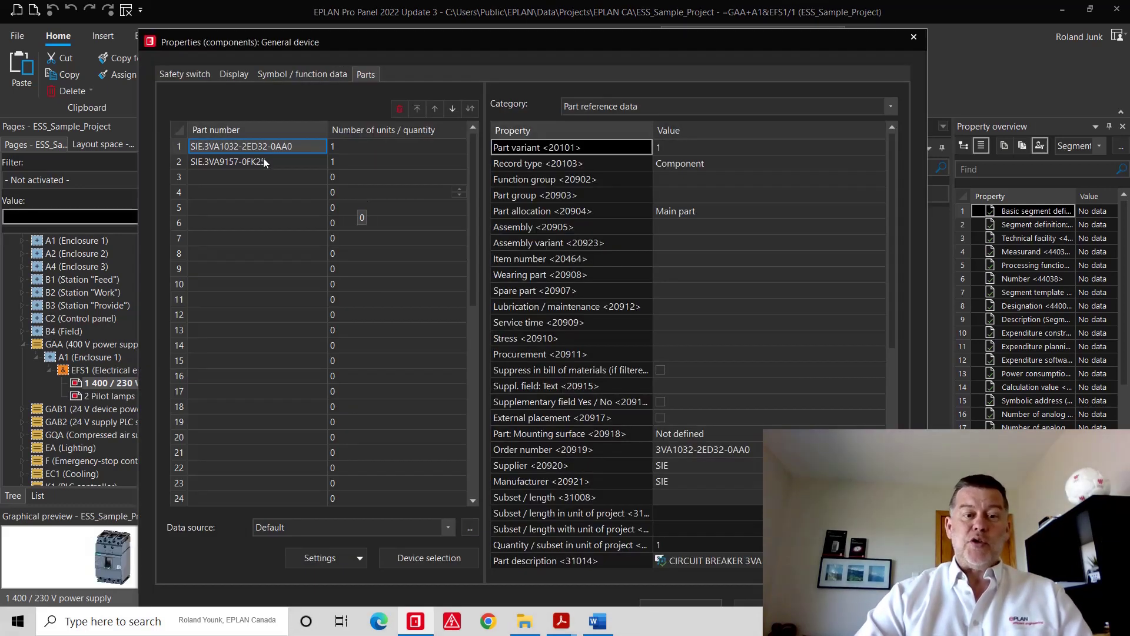
{"action": "left_click", "coordinate": [181, 78]}
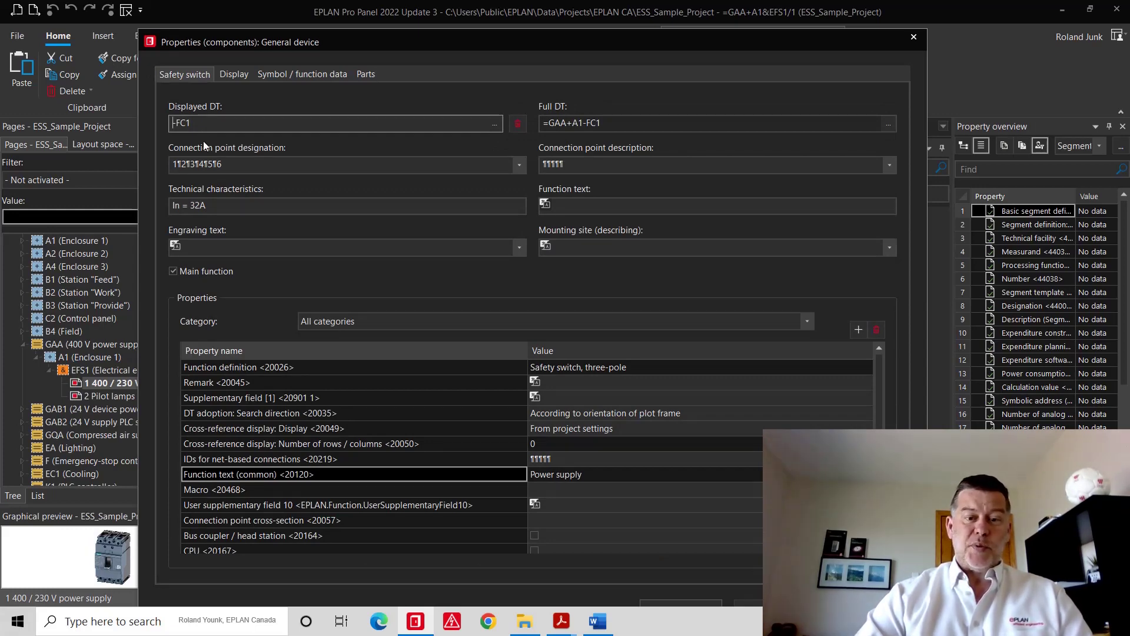
{"action": "left_click", "coordinate": [292, 74]}
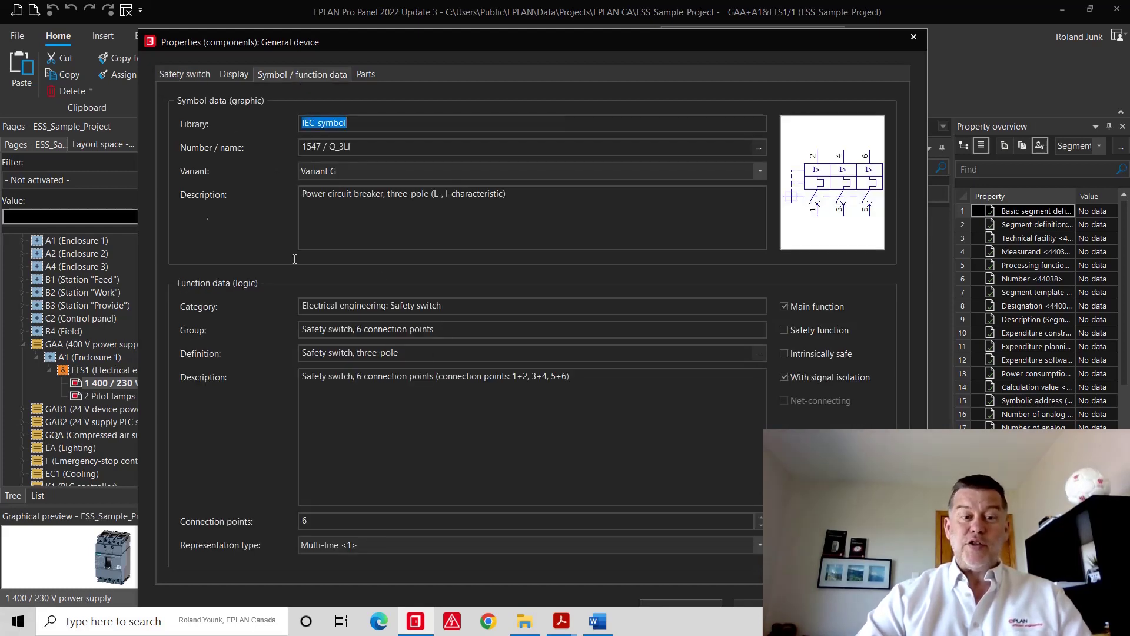
{"action": "left_click", "coordinate": [192, 72]}
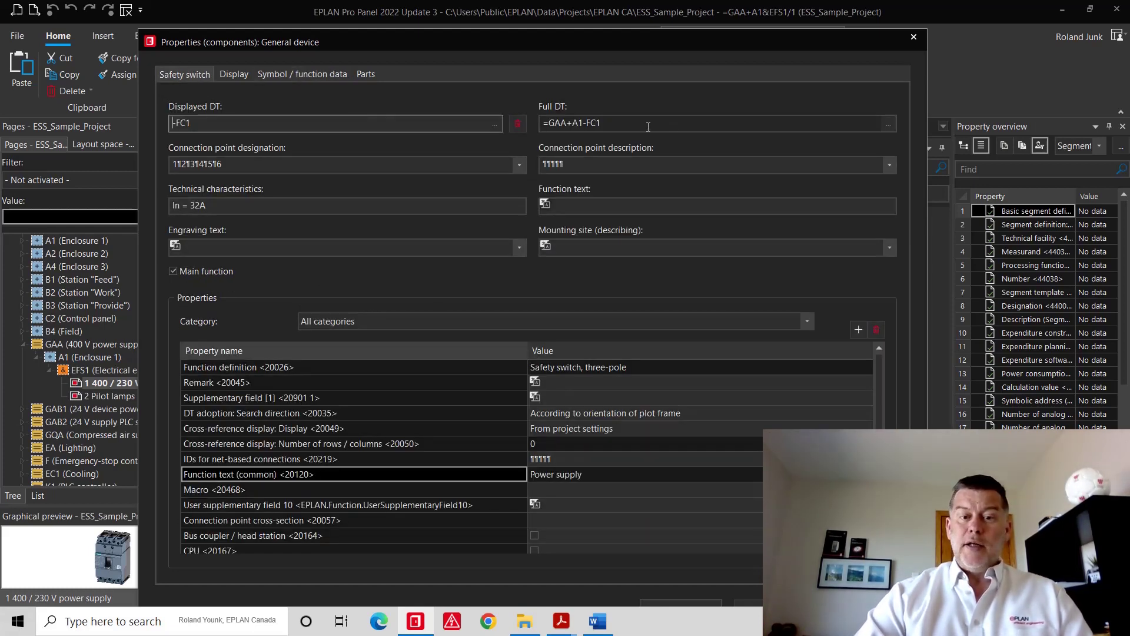
- Examine the location, function and identifier entries in the full DT of safety switch -FC1, and close its properties
{"action": "left_click", "coordinate": [888, 124]}
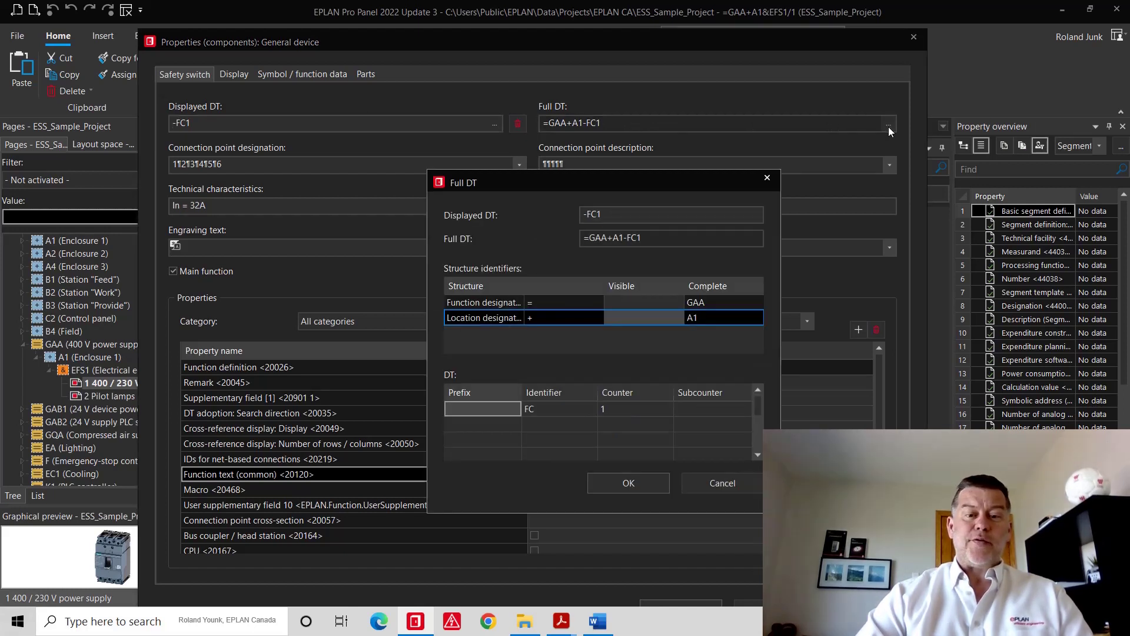
{"action": "left_click", "coordinate": [738, 319]}
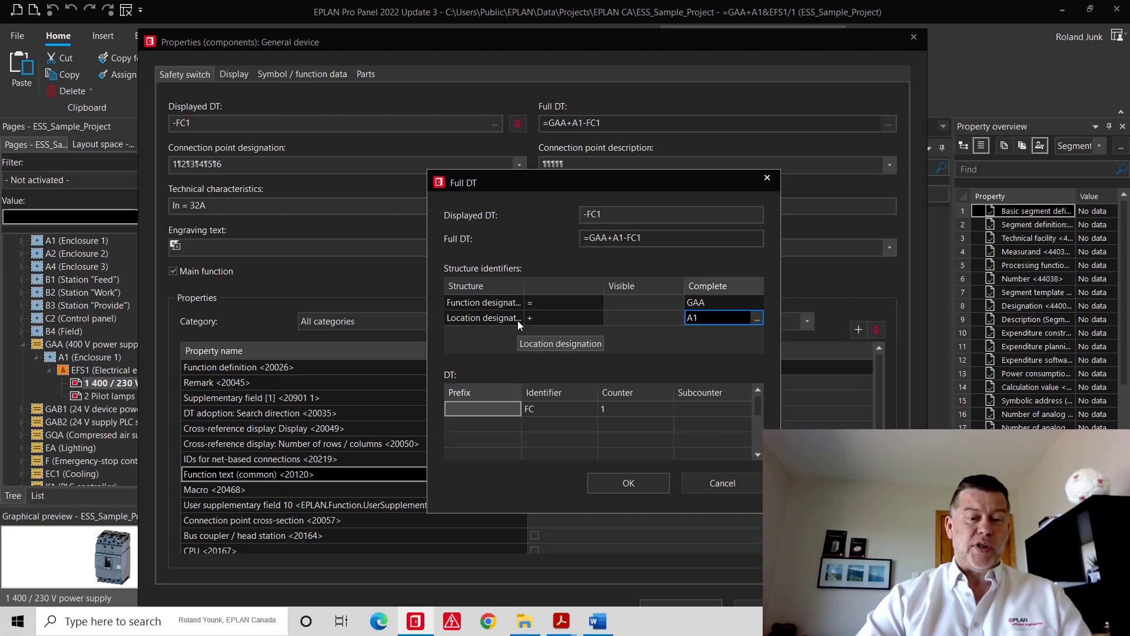
{"action": "left_click", "coordinate": [726, 303]}
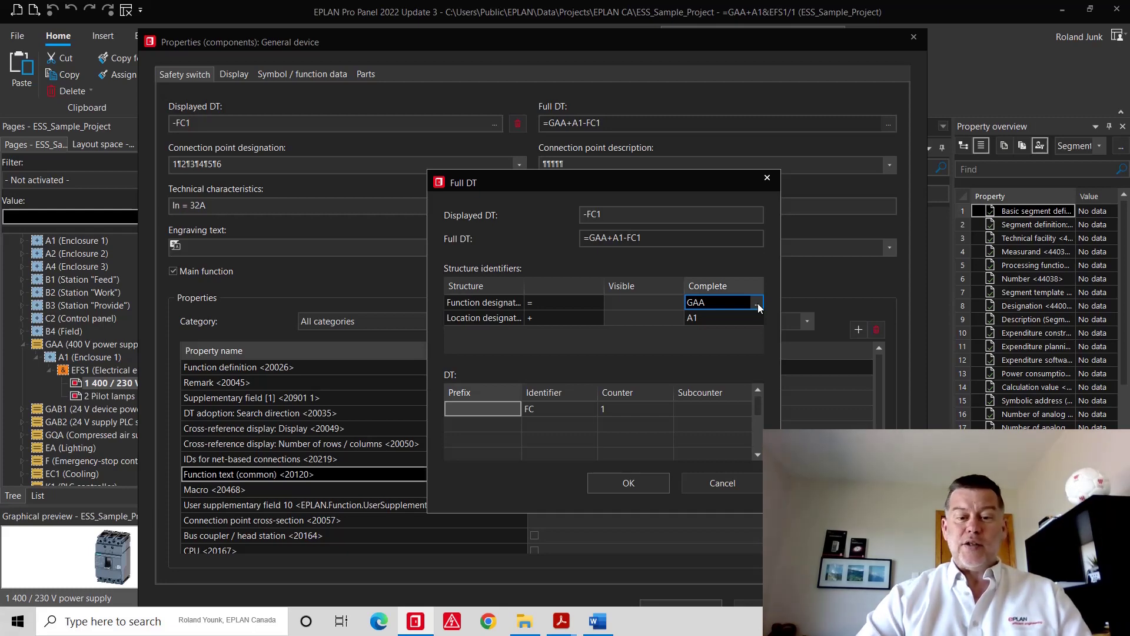
{"action": "left_click", "coordinate": [561, 412]}
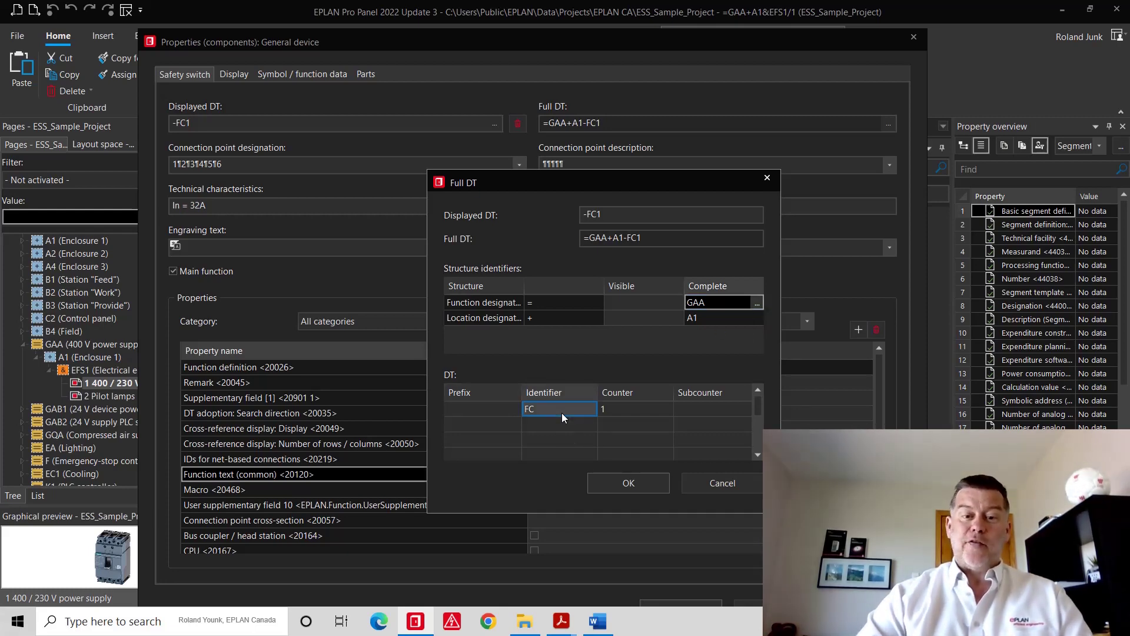
{"action": "key", "text": "Return"}
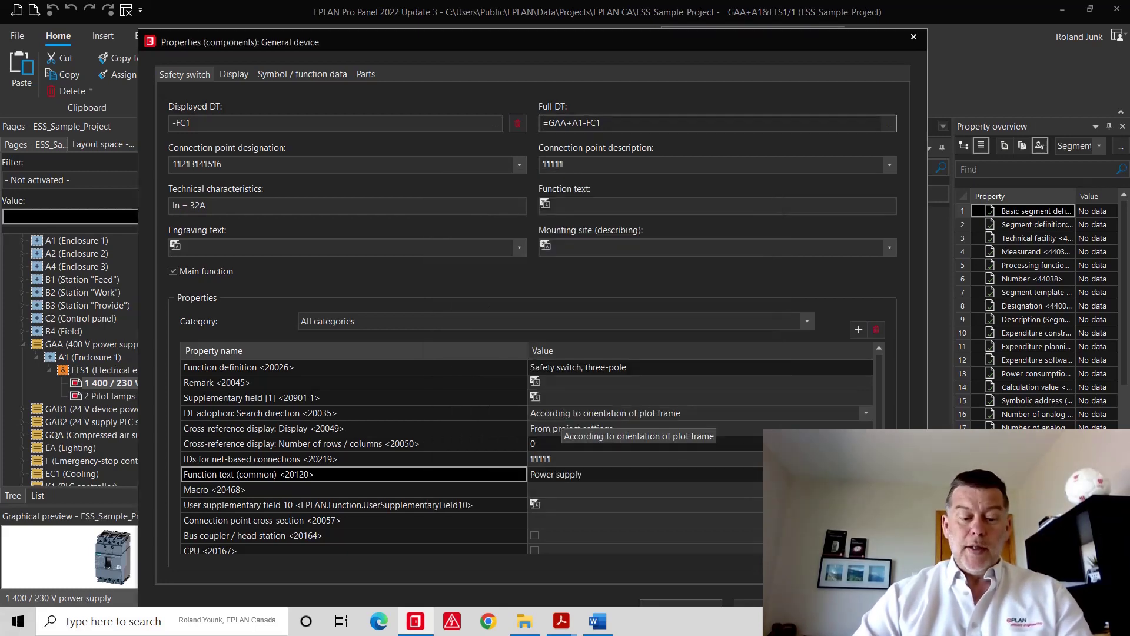
{"action": "key", "text": "Return"}
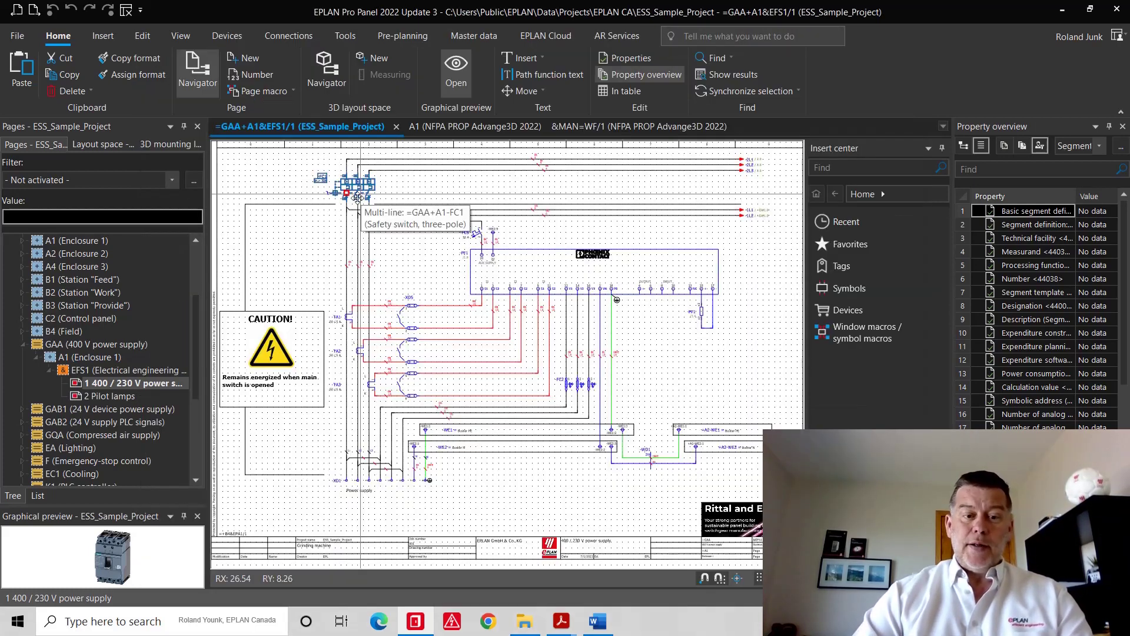
- Compare safety switch -FC1 on the schematic with the function, location and document type entries in the page's title block
{"action": "scroll", "coordinate": [369, 187], "scroll_direction": "up", "scroll_amount": 2}
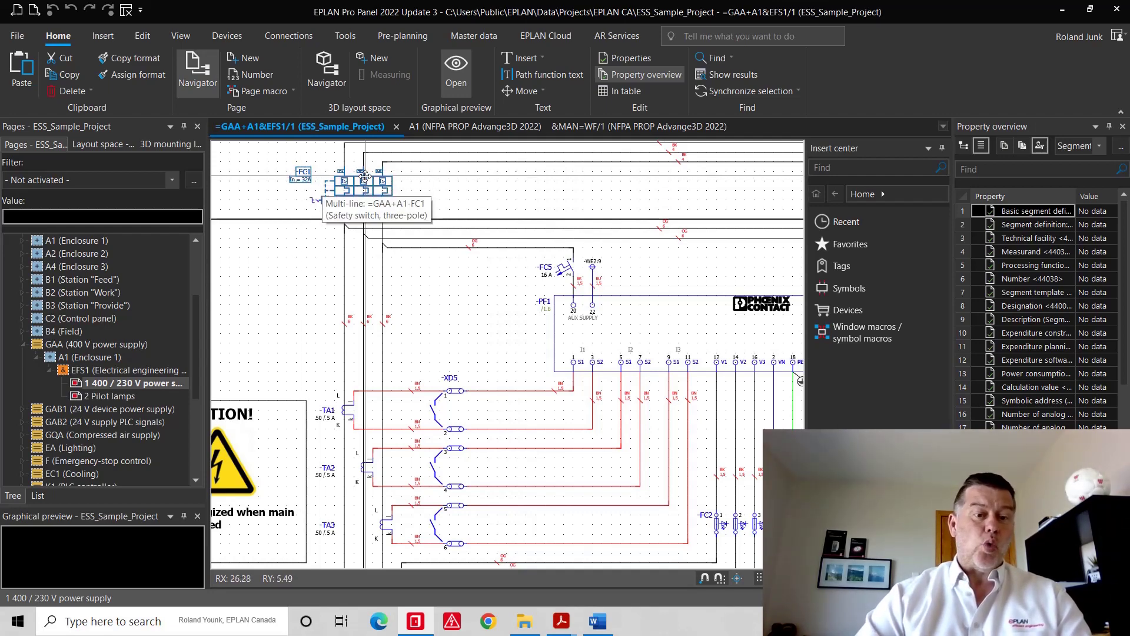
{"action": "scroll", "coordinate": [363, 181], "scroll_direction": "down", "scroll_amount": 3}
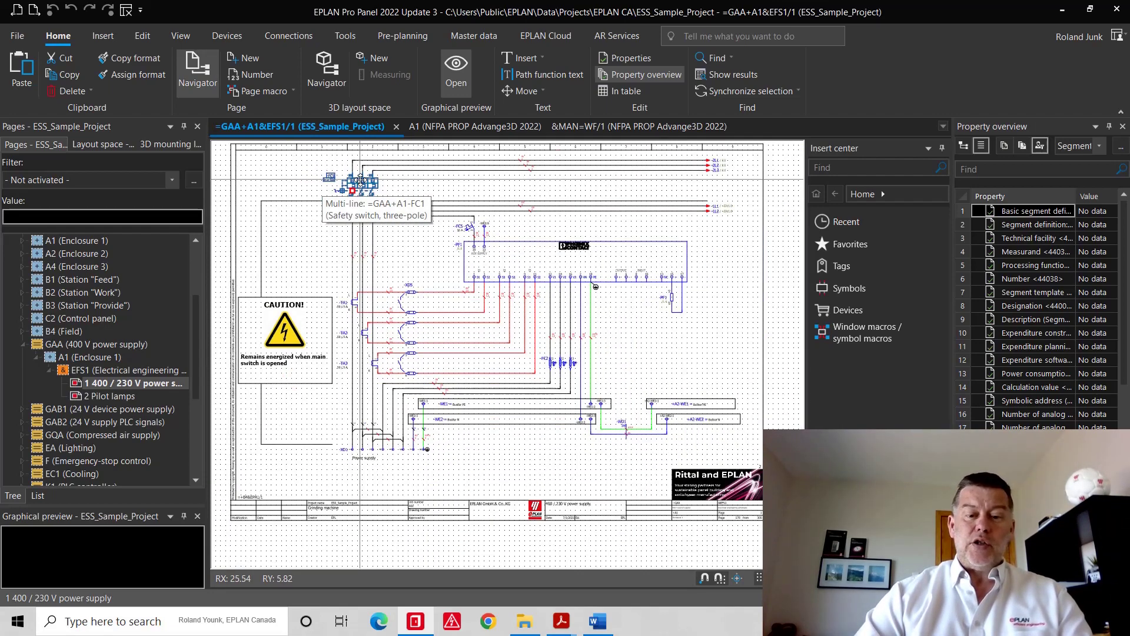
{"action": "scroll", "coordinate": [581, 400], "scroll_direction": "up", "scroll_amount": 4}
{"action": "scroll", "coordinate": [530, 365], "scroll_direction": "up", "scroll_amount": 2}
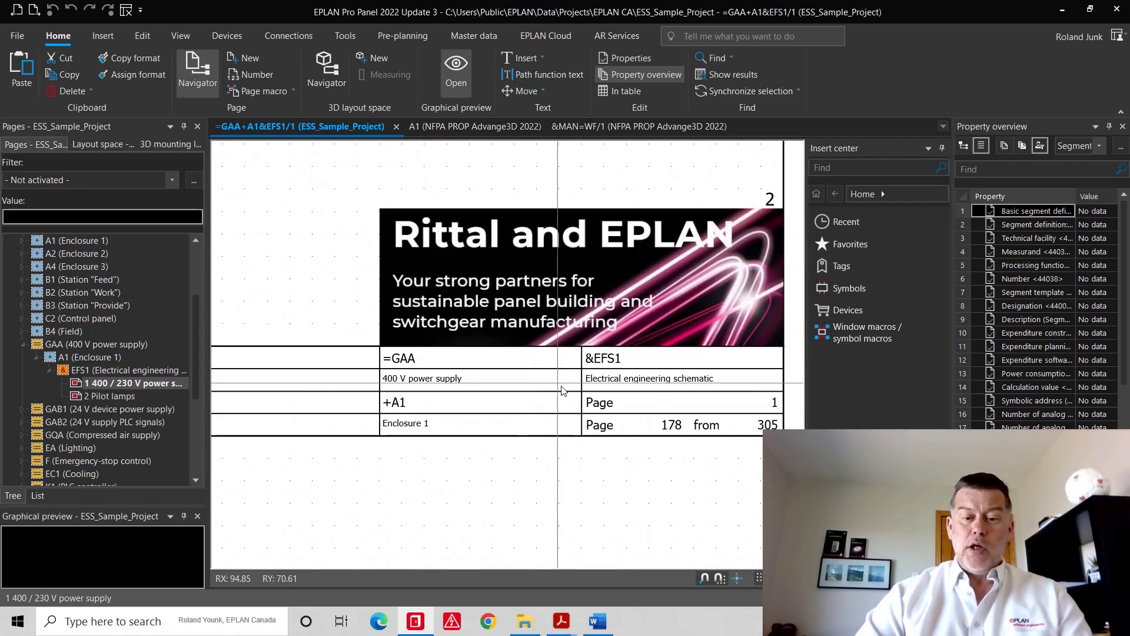
{"action": "left_click_drag", "start_coordinate": [714, 450], "coordinate": [461, 361]}
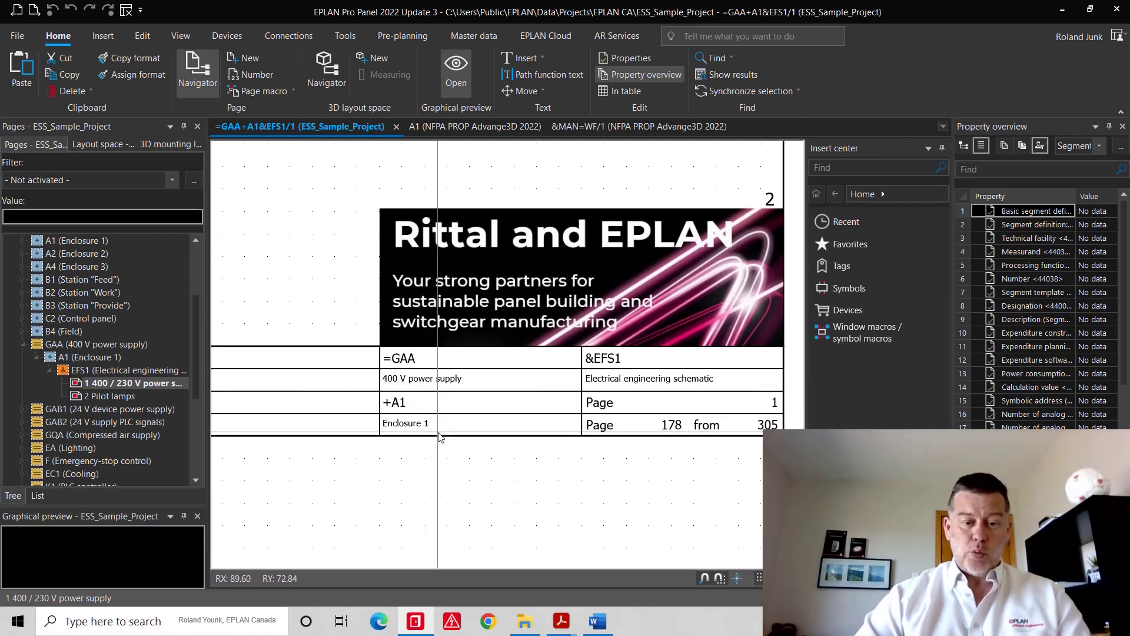
- Switch to DIN Norm.doc in Word and examine the cover page's schematic example of plan, item and sheet references
{"action": "key", "text": "alt+Tab"}
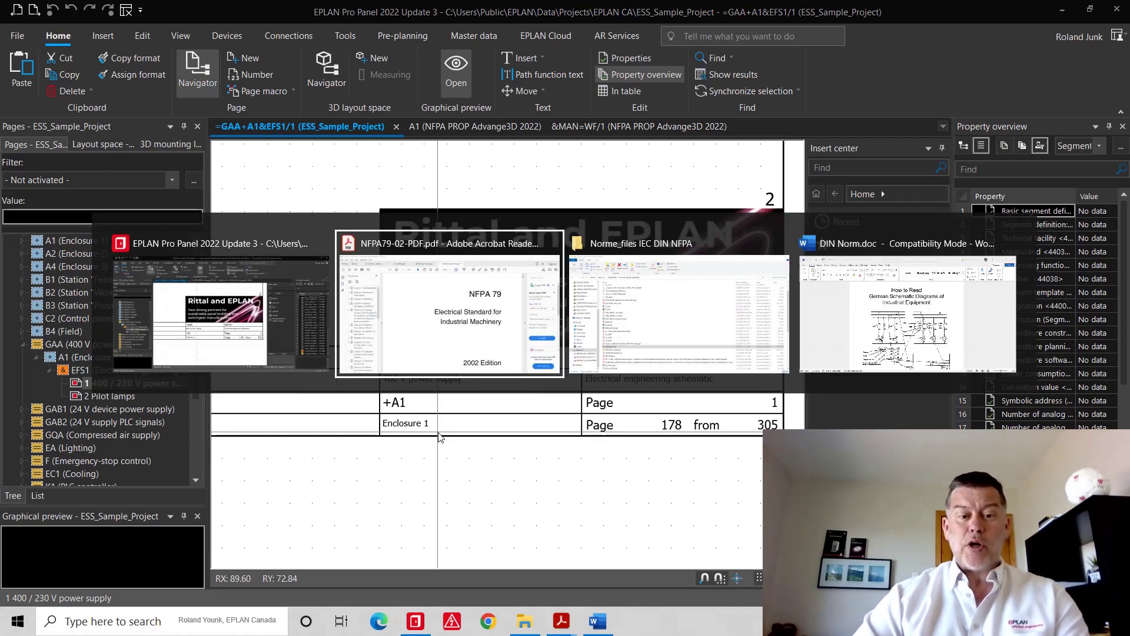
{"action": "key", "text": "alt+Tab"}
{"action": "key", "text": "alt+Tab"}
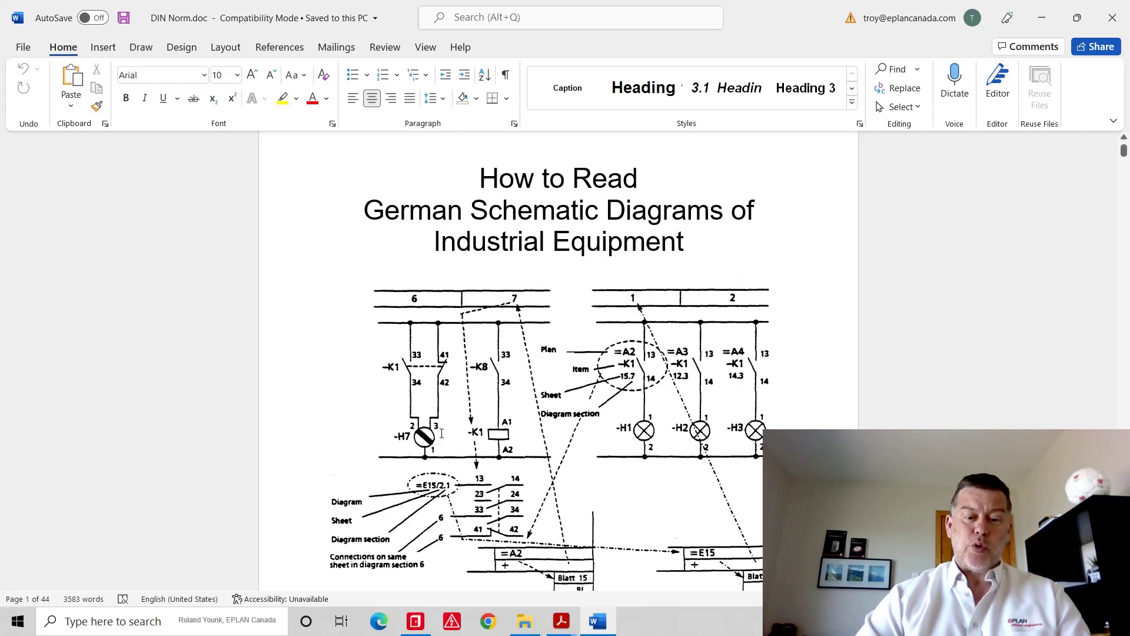
{"action": "scroll", "coordinate": [442, 434], "scroll_direction": "down", "scroll_amount": 3}
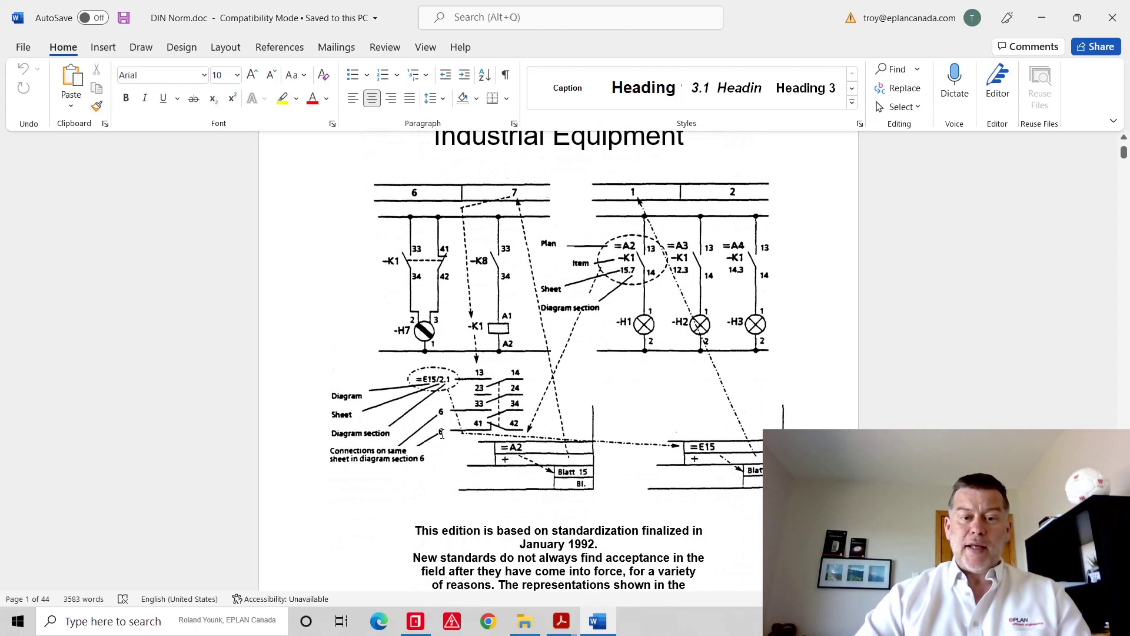
{"action": "scroll", "coordinate": [442, 412], "scroll_direction": "down", "scroll_amount": 1}
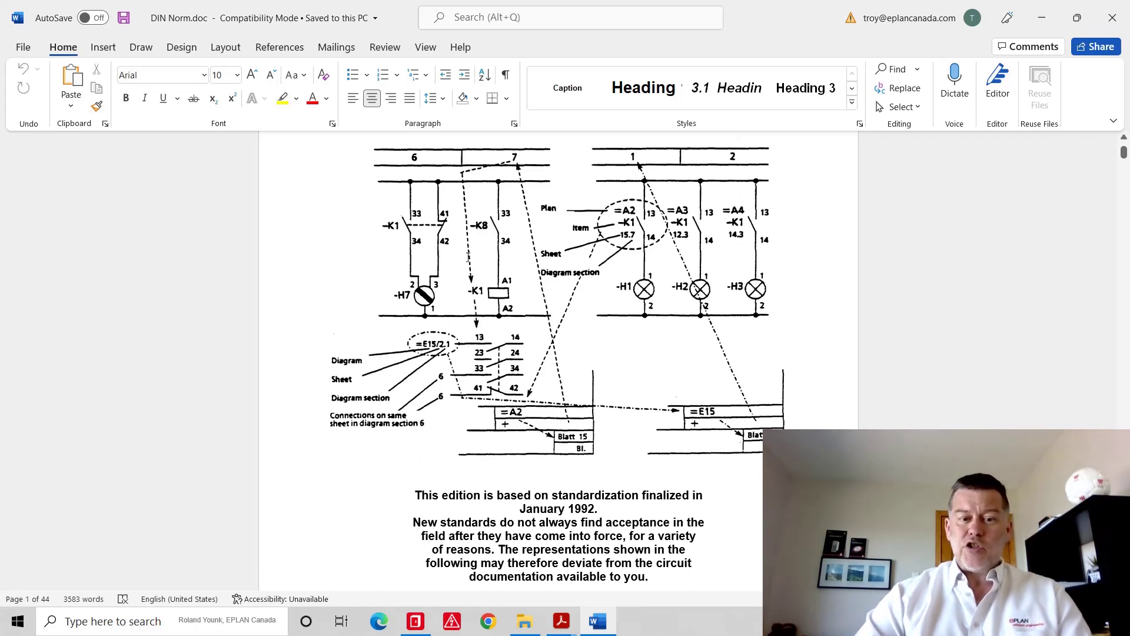
- Switch to Acrobat Reader, show the IEC 81346-1 standard as full pages and go to Figure 2, Illustration of an object
{"action": "key", "text": "alt+Tab"}
{"action": "key", "text": "alt+Tab"}
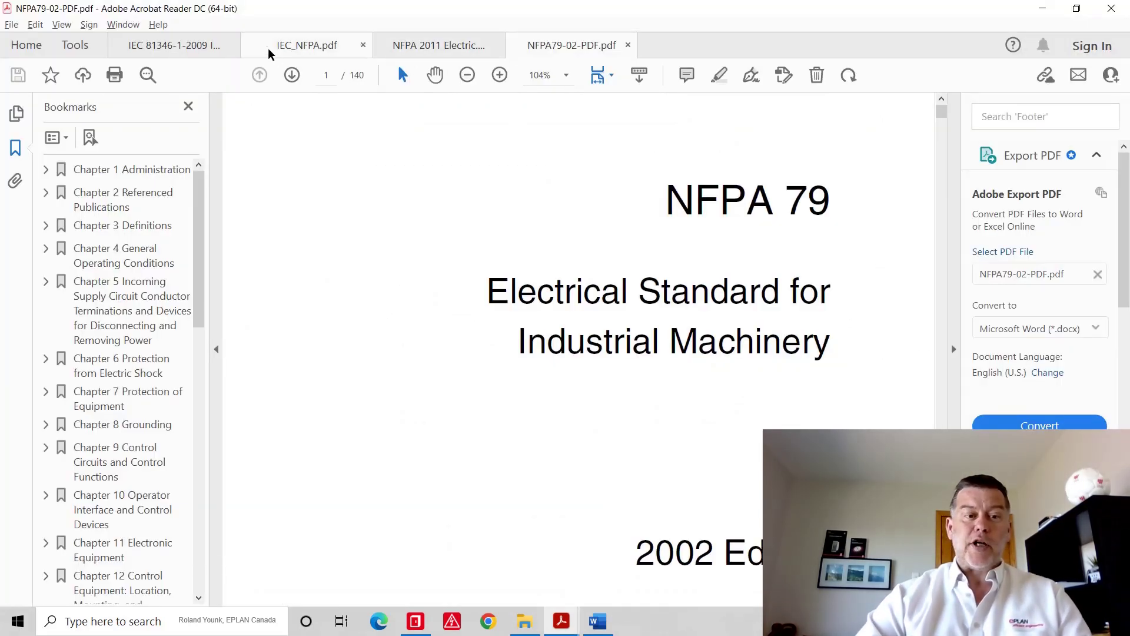
{"action": "left_click", "coordinate": [164, 45]}
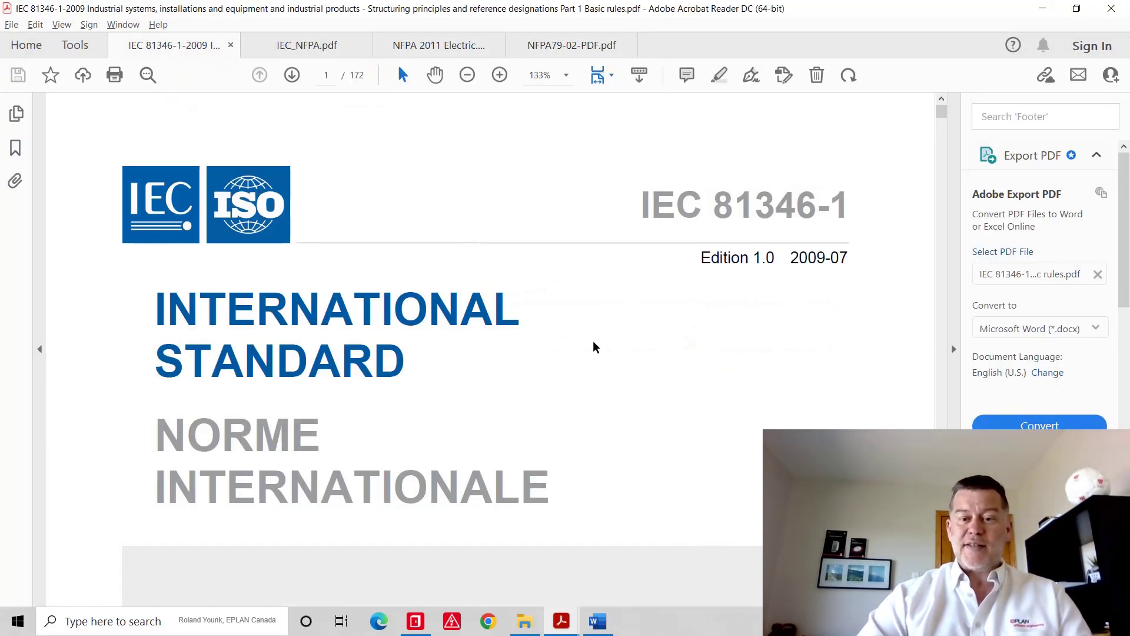
{"action": "left_click", "coordinate": [601, 74]}
{"action": "left_click", "coordinate": [610, 121]}
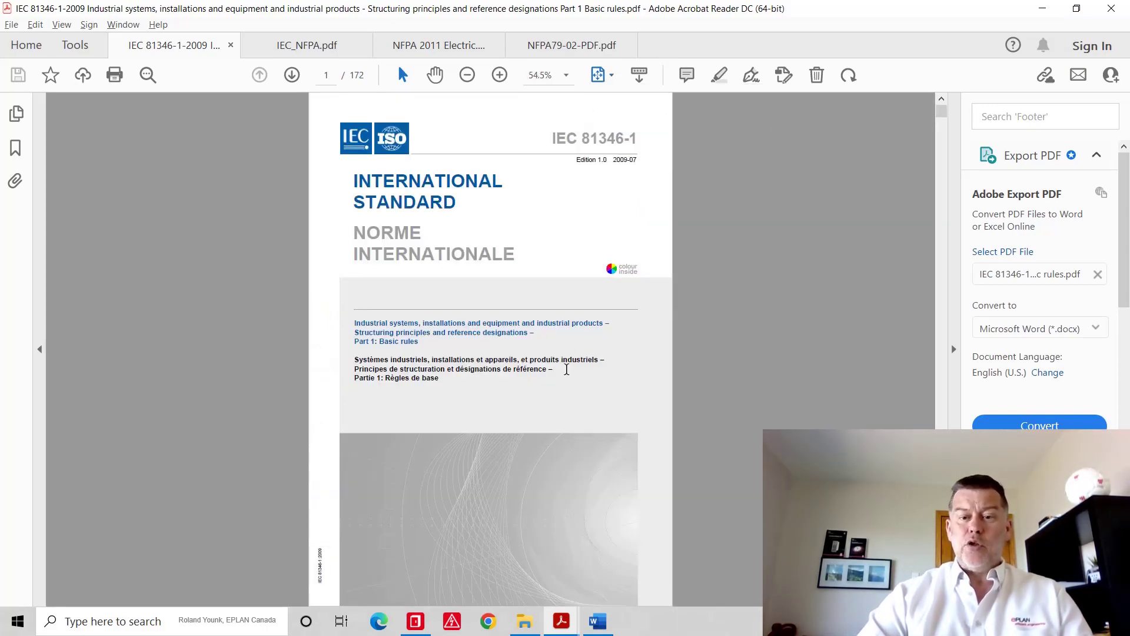
{"action": "scroll", "coordinate": [522, 279], "scroll_direction": "down", "scroll_amount": 11}
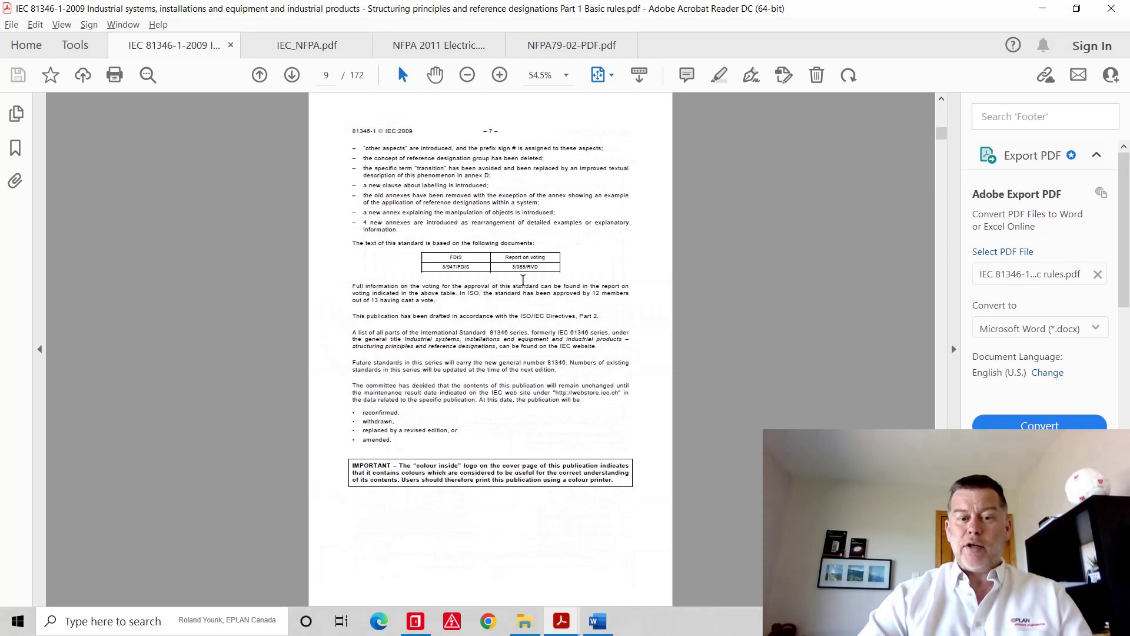
{"action": "scroll", "coordinate": [525, 288], "scroll_direction": "down", "scroll_amount": 3}
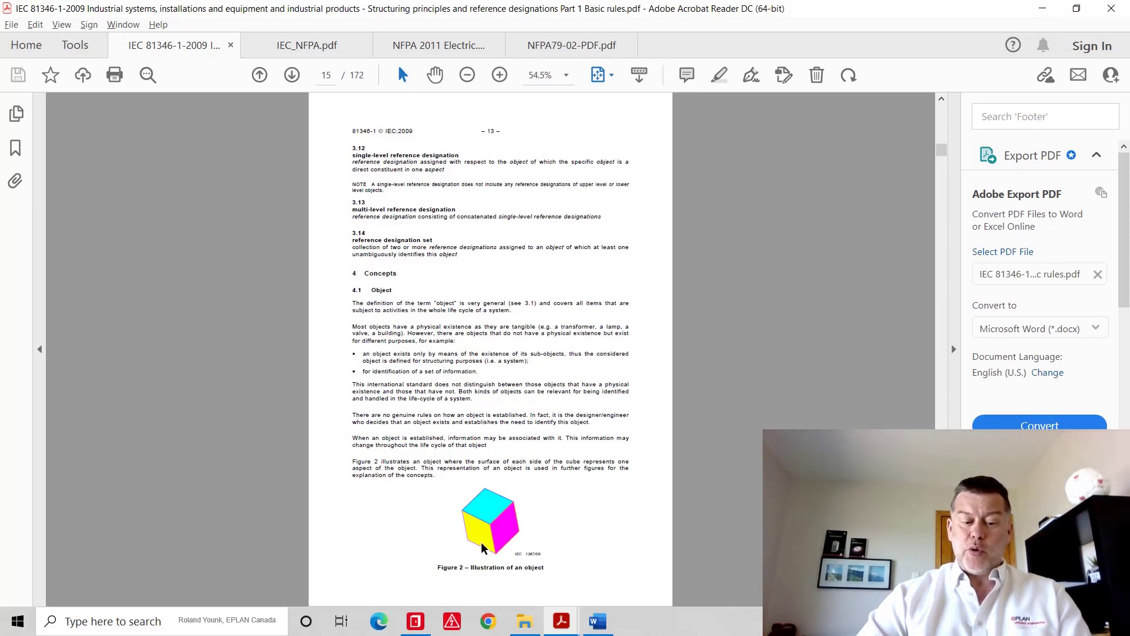
- Switch to EPLAN Pro Panel and open the device navigator for ESS_Sample_Project
{"action": "key", "text": "alt+Tab"}
{"action": "key", "text": "alt+Tab"}
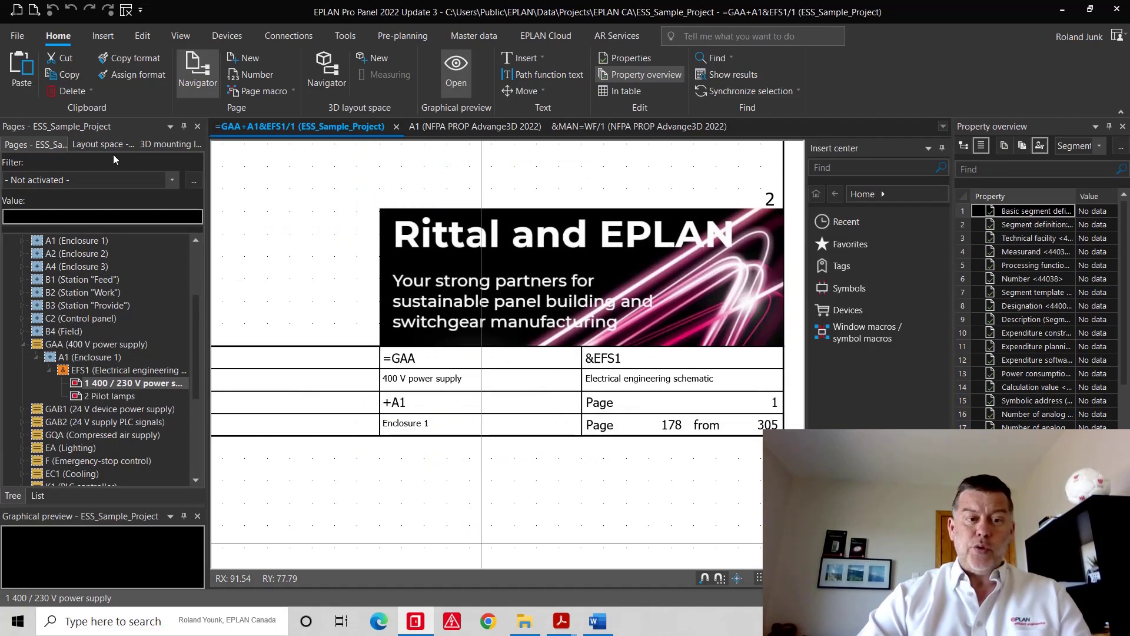
{"action": "left_click", "coordinate": [217, 37]}
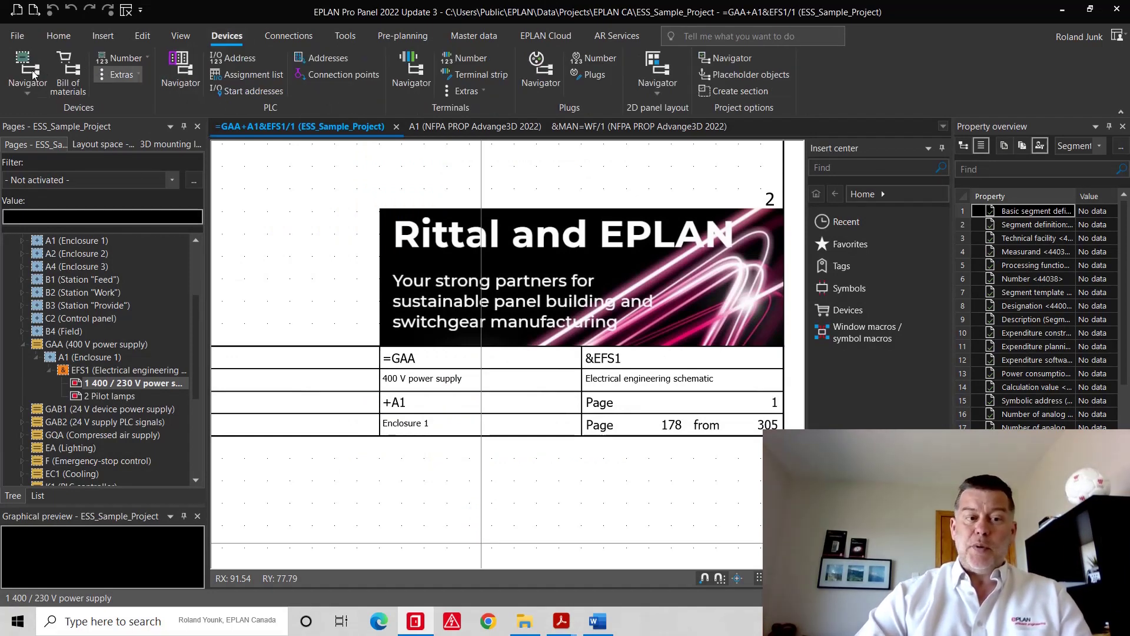
{"action": "left_click", "coordinate": [28, 71]}
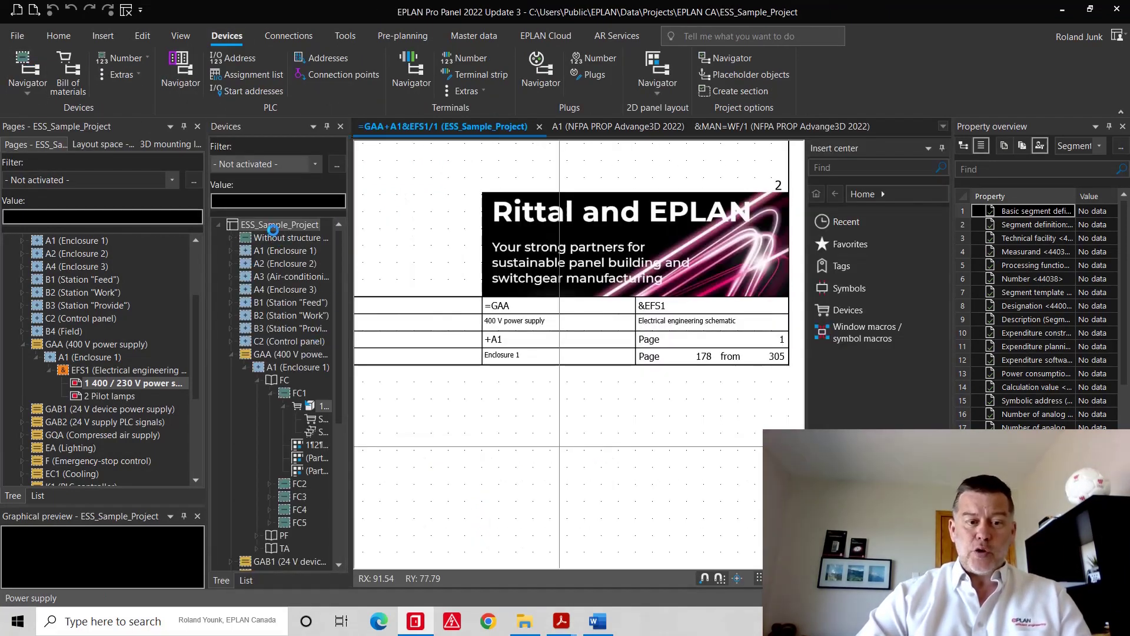
{"action": "left_click", "coordinate": [275, 223]}
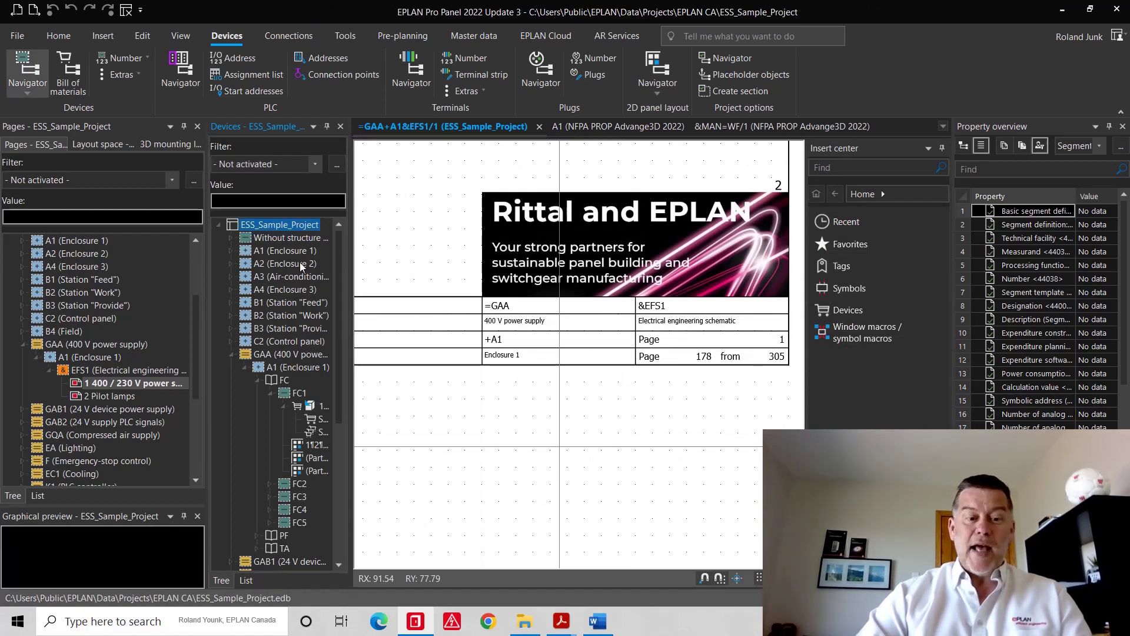
- Examine the device groups FC, PF and TA under location A1 of function GAA (400 V power supply) in the device tree
{"action": "scroll", "coordinate": [305, 380], "scroll_direction": "down", "scroll_amount": 3}
{"action": "left_click", "coordinate": [279, 251]}
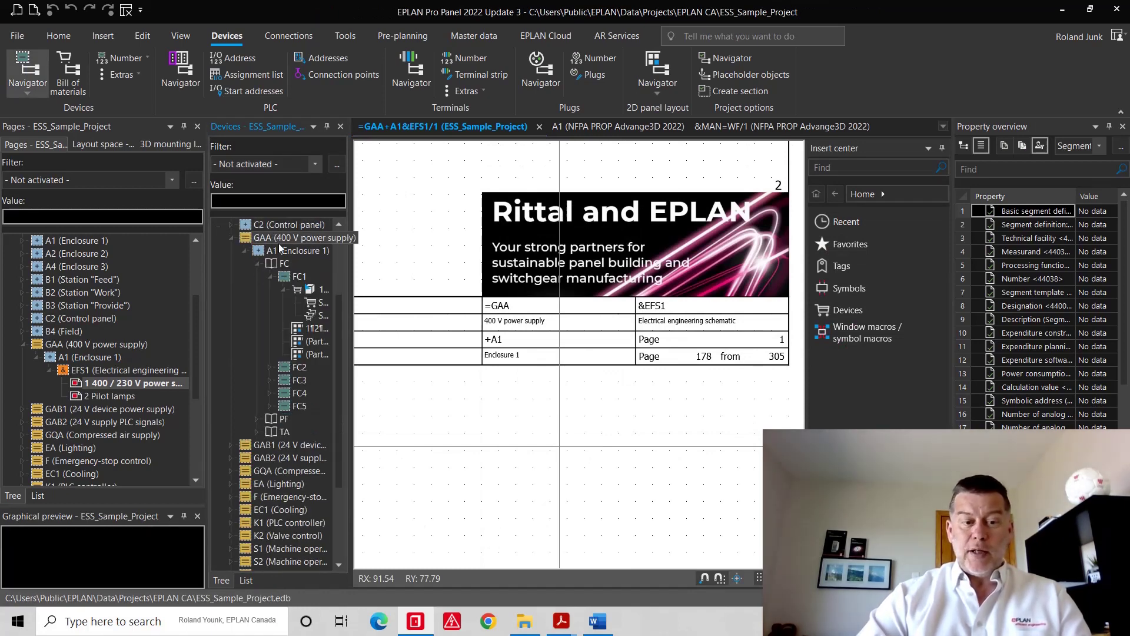
{"action": "left_click", "coordinate": [246, 252]}
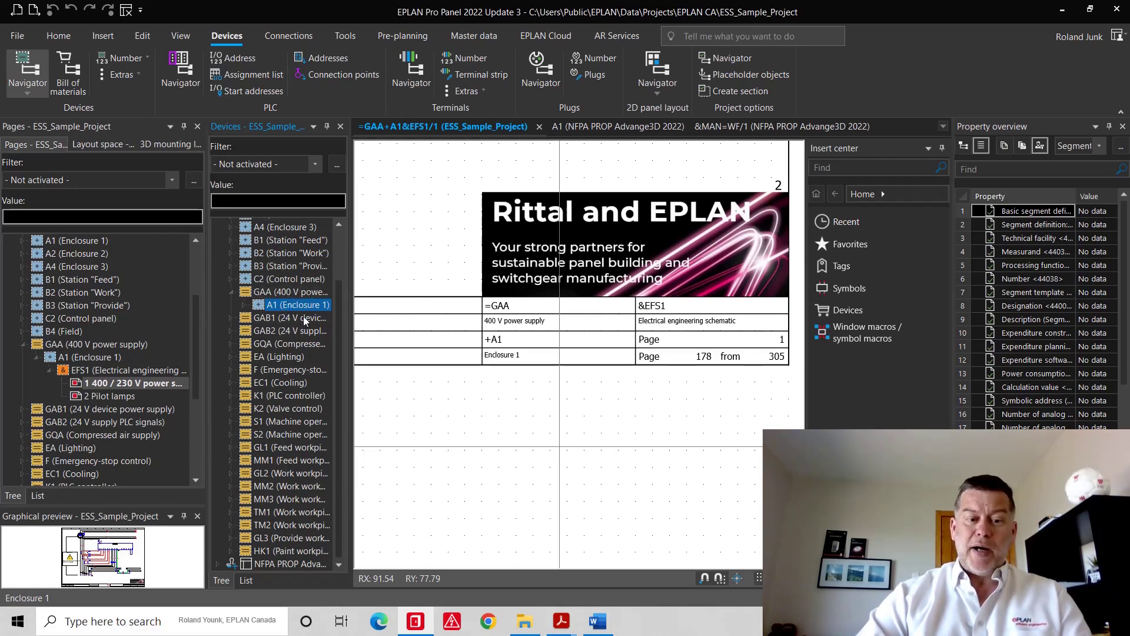
{"action": "double_click", "coordinate": [276, 306]}
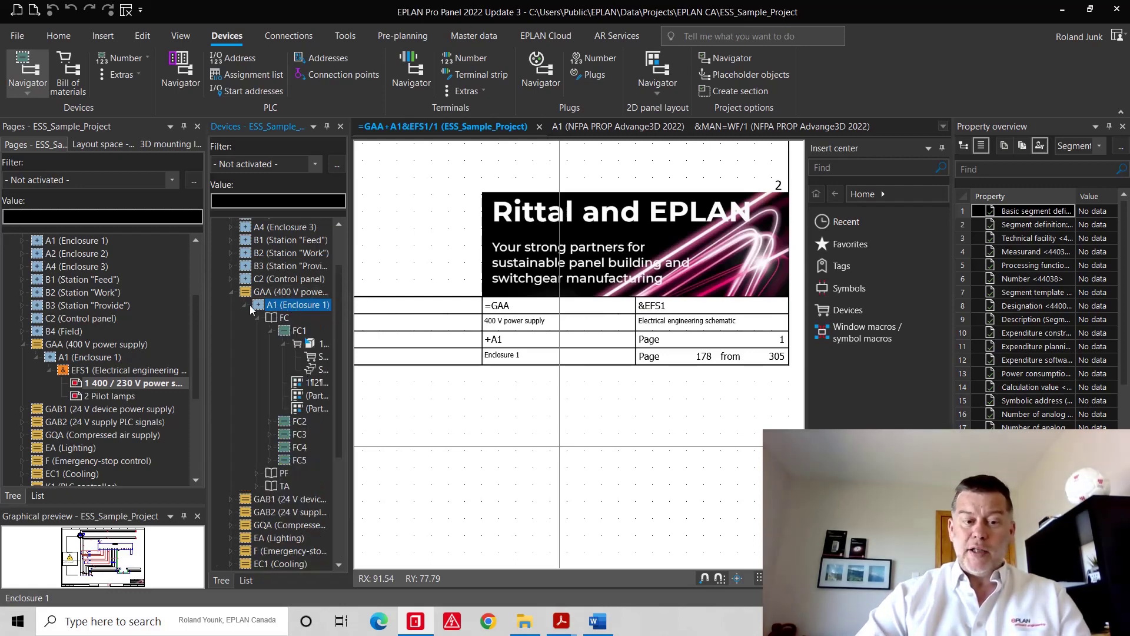
{"action": "left_click", "coordinate": [259, 319]}
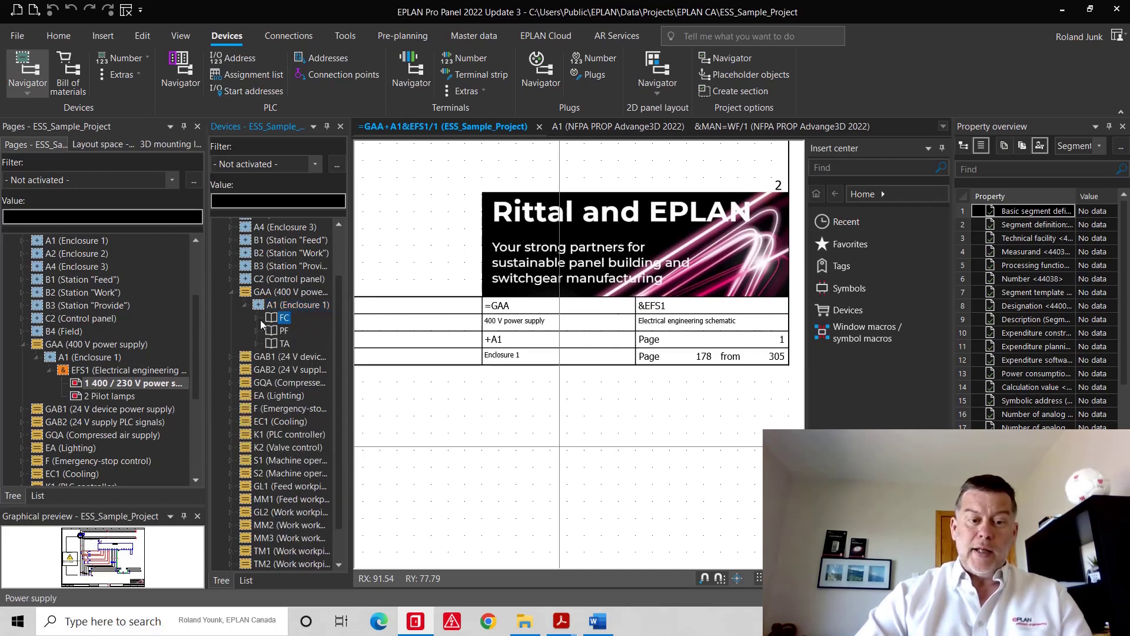
{"action": "left_click", "coordinate": [287, 332]}
{"action": "left_click", "coordinate": [286, 344]}
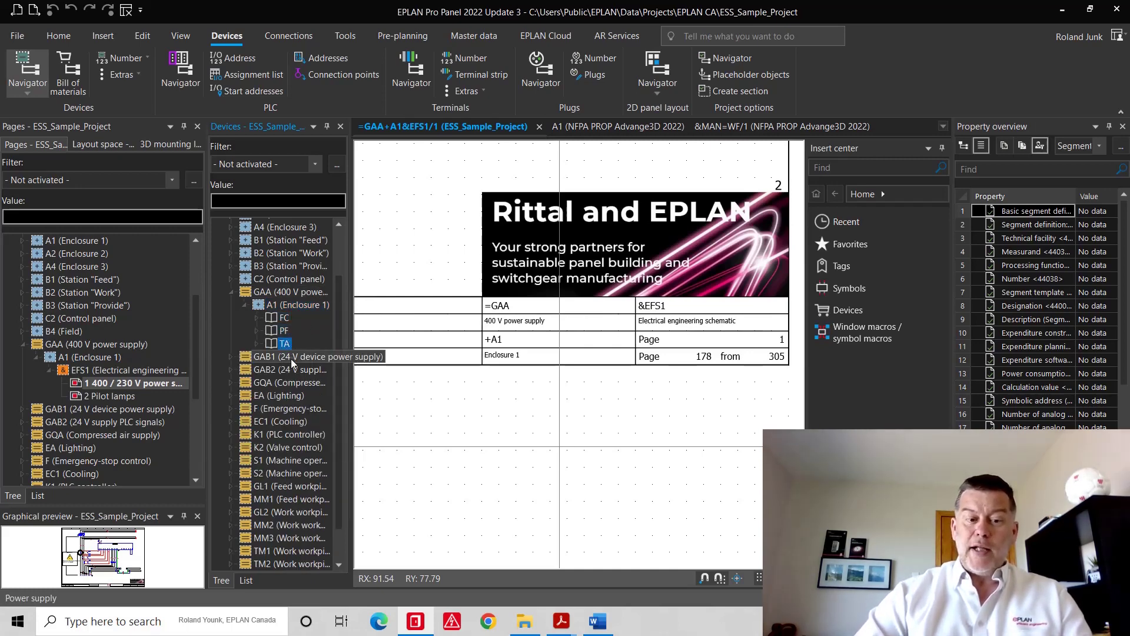
- Inspect the device groups of enclosures A1 and A2 under GAB1 (24 V device power supply), and close the device navigator
{"action": "double_click", "coordinate": [291, 359]}
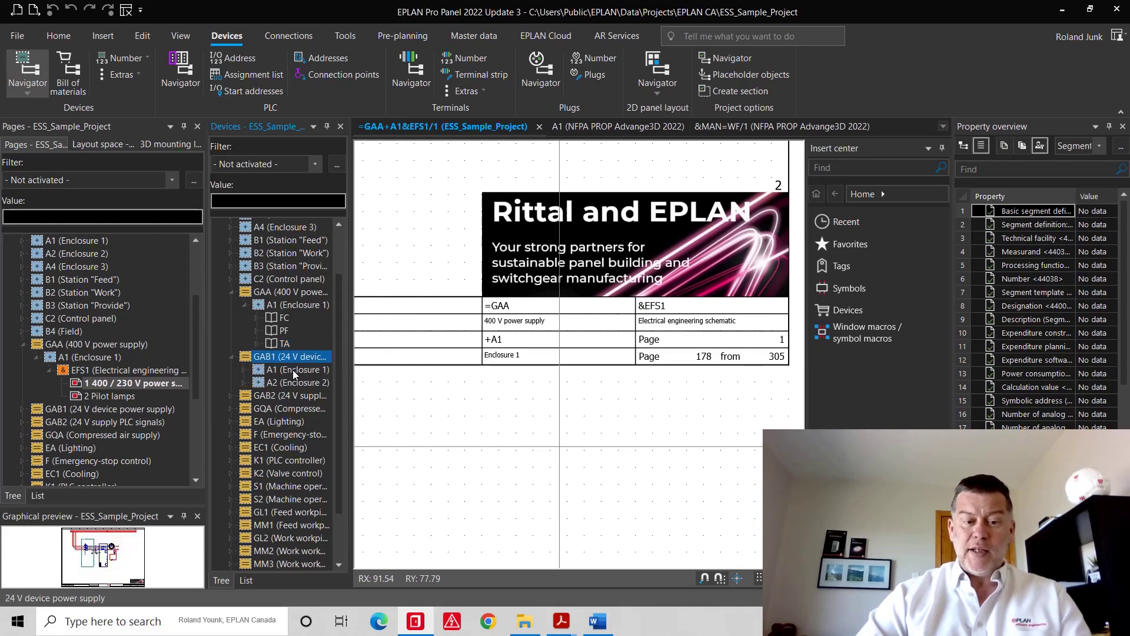
{"action": "double_click", "coordinate": [292, 370]}
{"action": "double_click", "coordinate": [291, 396]}
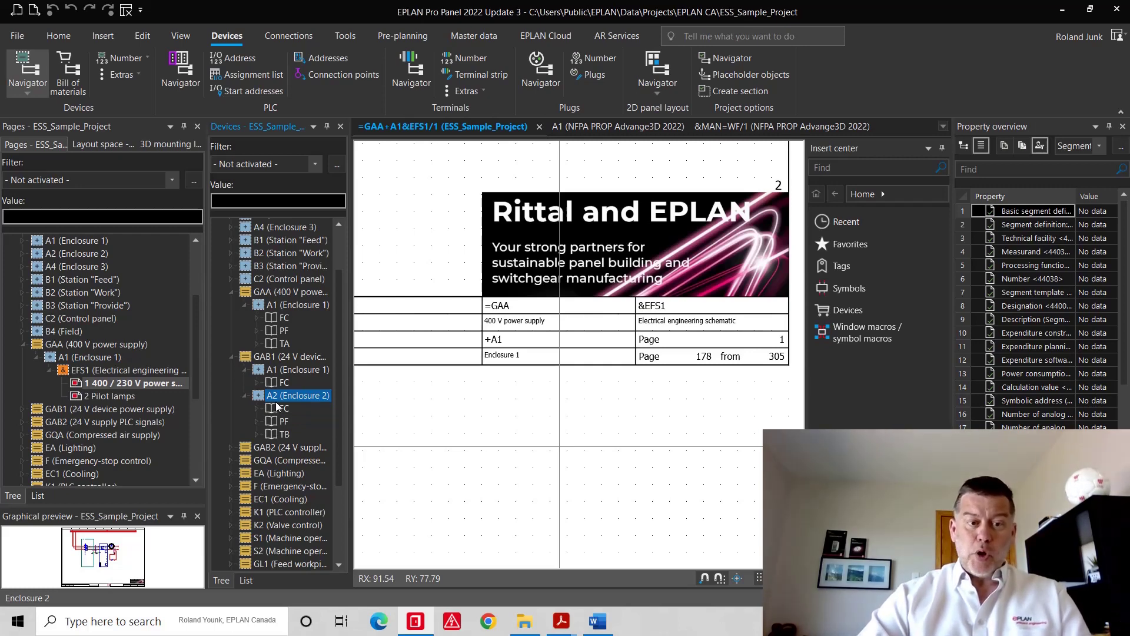
{"action": "left_click", "coordinate": [341, 126]}
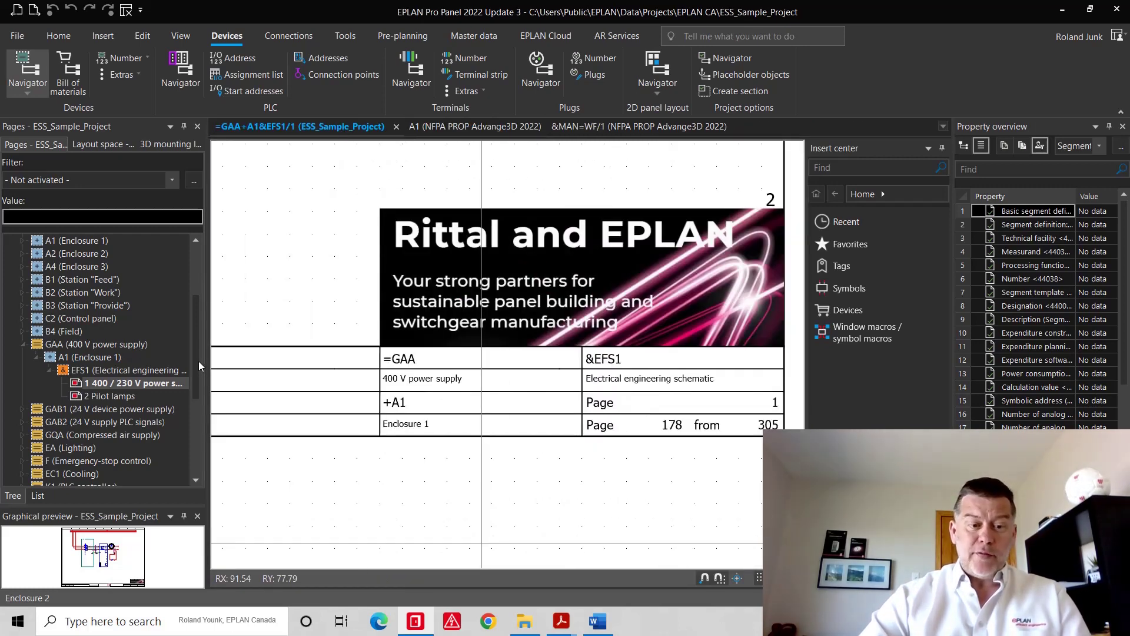
- Filter the page tree of ESS_Sample_Project to show only interactive pages
{"action": "scroll", "coordinate": [199, 361], "scroll_direction": "up", "scroll_amount": 3}
{"action": "left_click", "coordinate": [94, 241]}
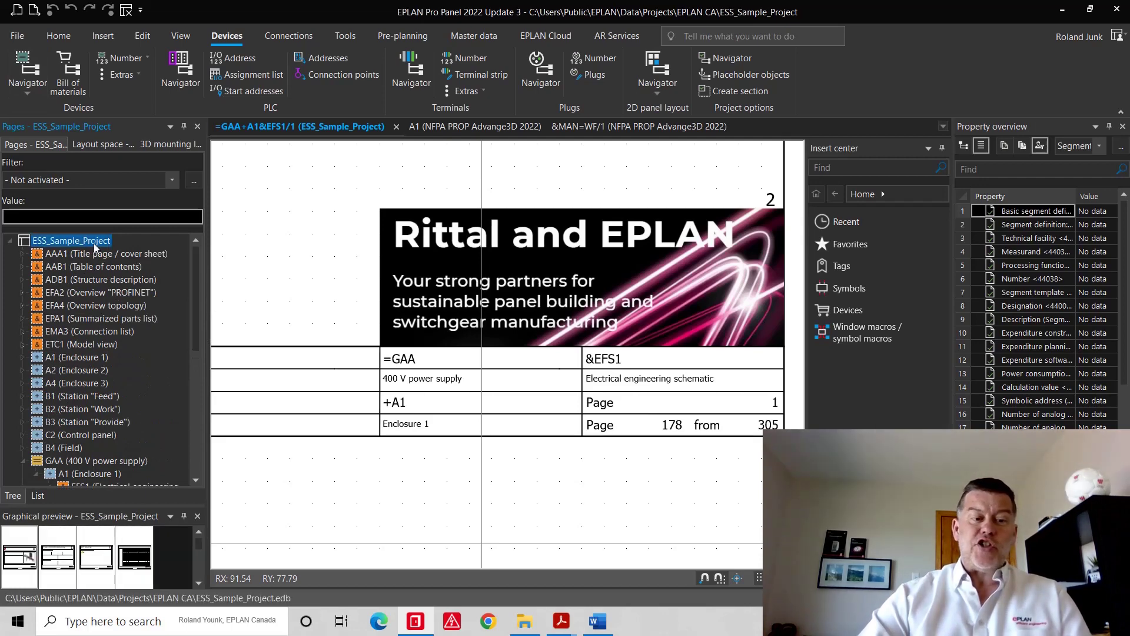
{"action": "left_click", "coordinate": [111, 178]}
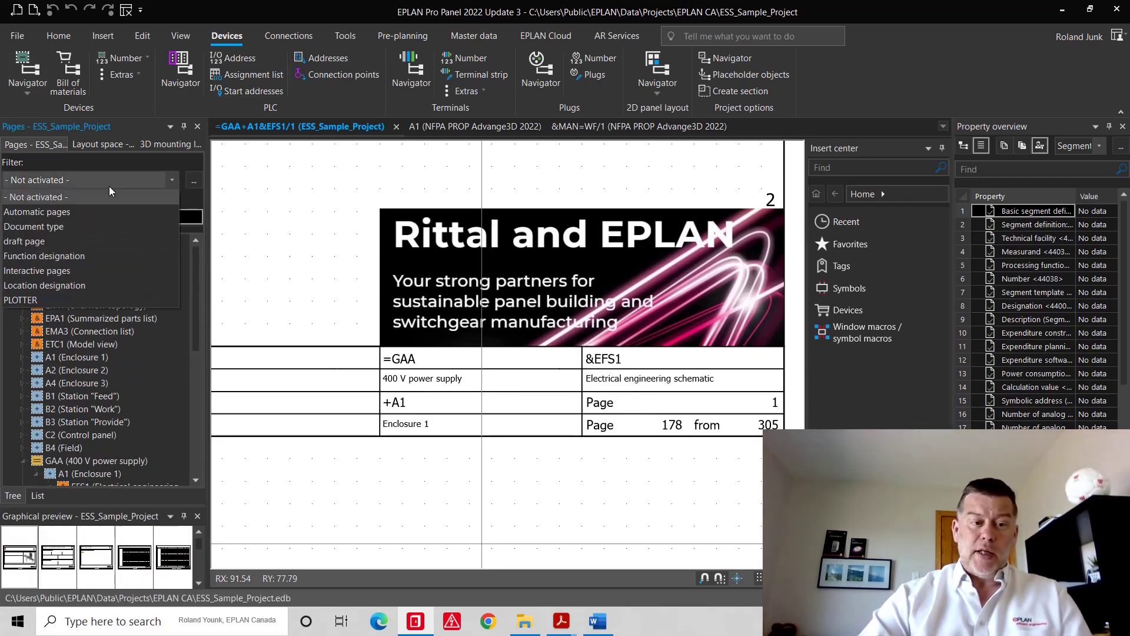
{"action": "left_click", "coordinate": [96, 267]}
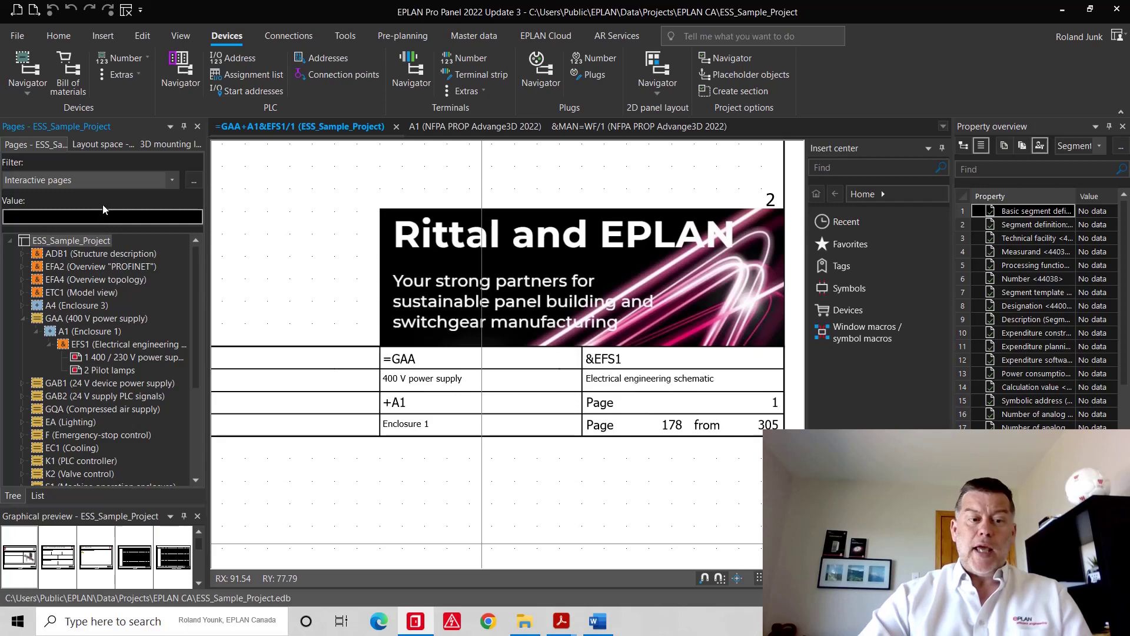
- Filter the page tree to automatic pages and view the title page and the material regulations page under AAA1
{"action": "left_click", "coordinate": [104, 180]}
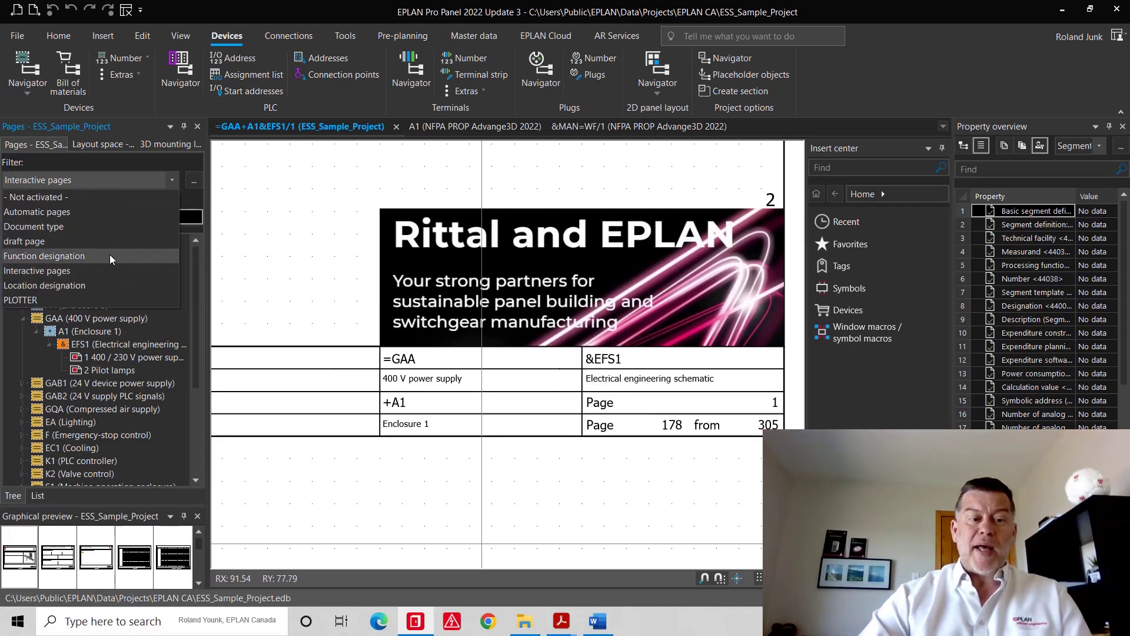
{"action": "left_click", "coordinate": [111, 212]}
{"action": "left_click", "coordinate": [111, 256]}
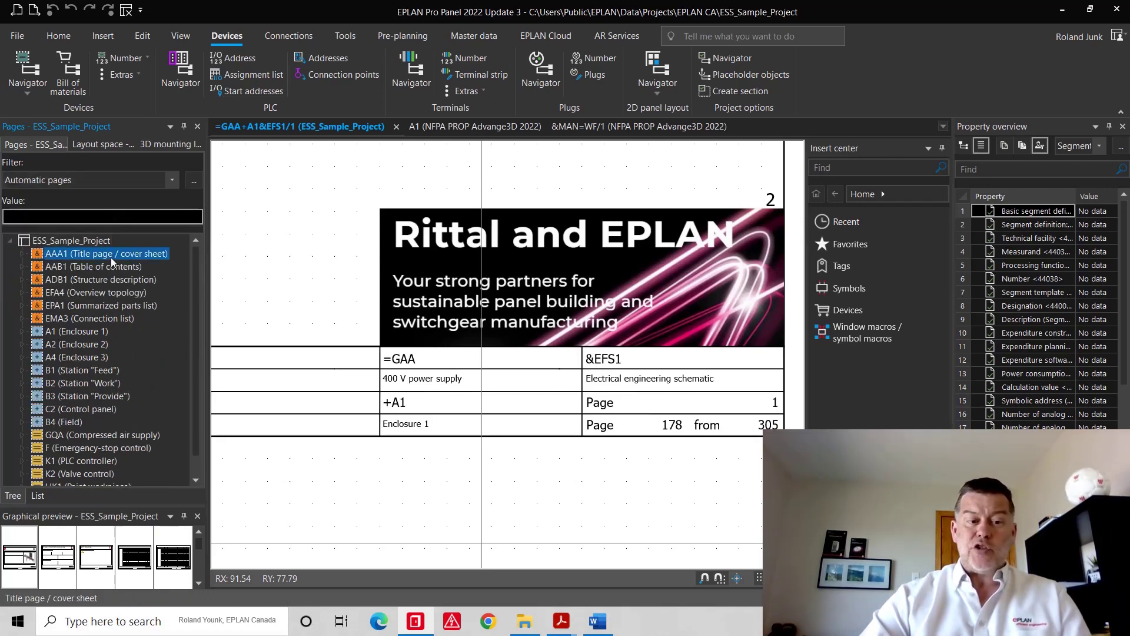
{"action": "double_click", "coordinate": [34, 577]}
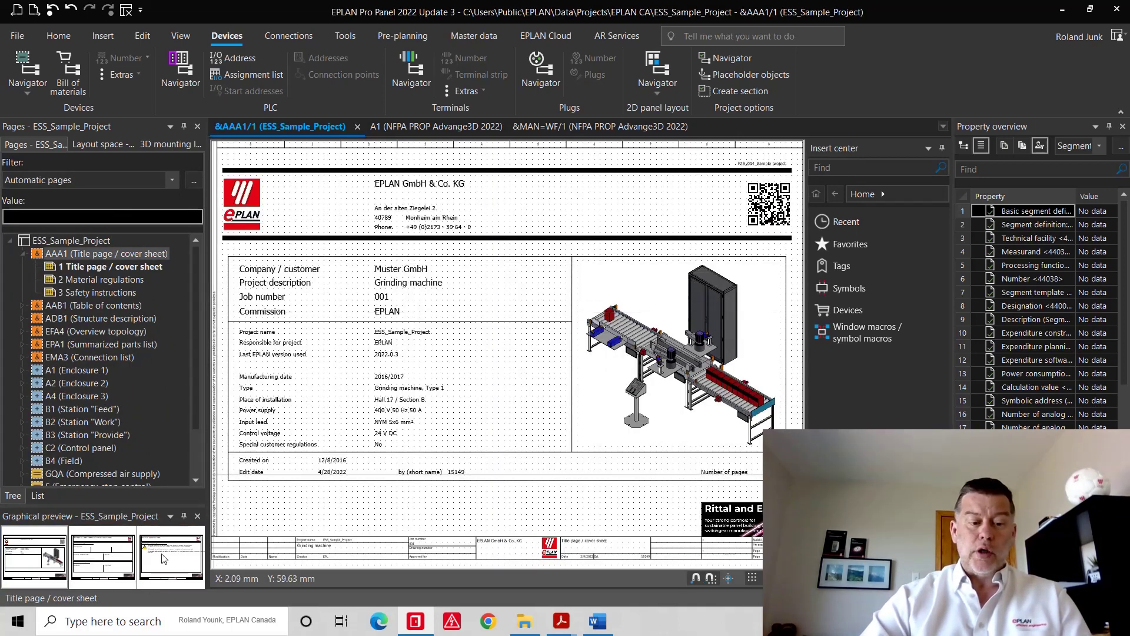
{"action": "double_click", "coordinate": [114, 566]}
- View the enclosure legend page of function GQA (Compressed air supply)
{"action": "scroll", "coordinate": [112, 415], "scroll_direction": "down", "scroll_amount": 2}
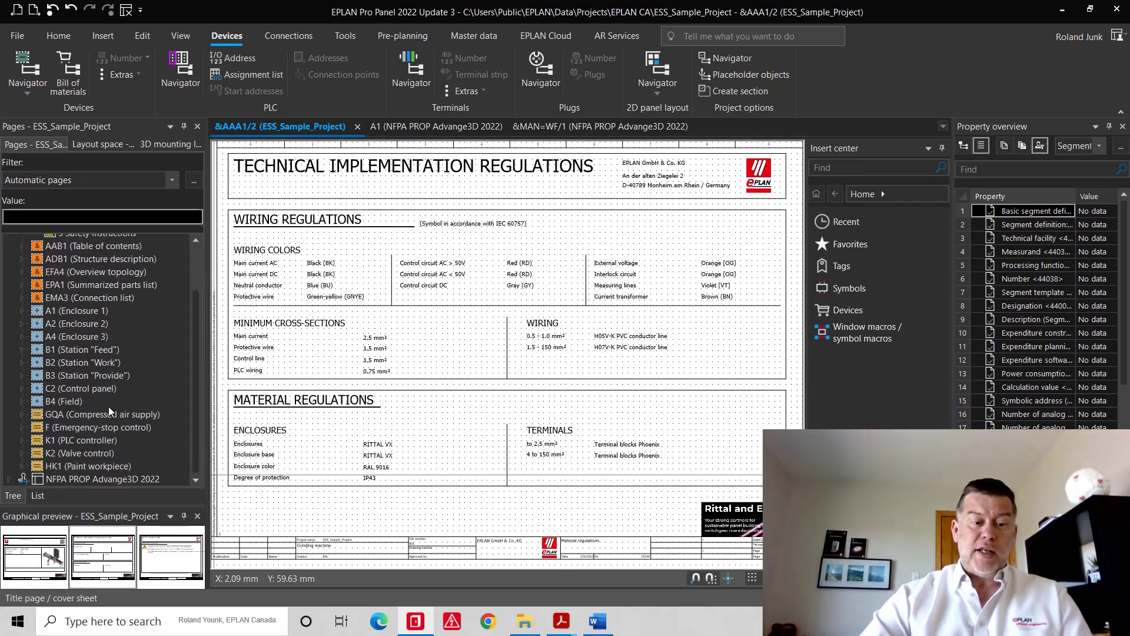
{"action": "left_click", "coordinate": [100, 414]}
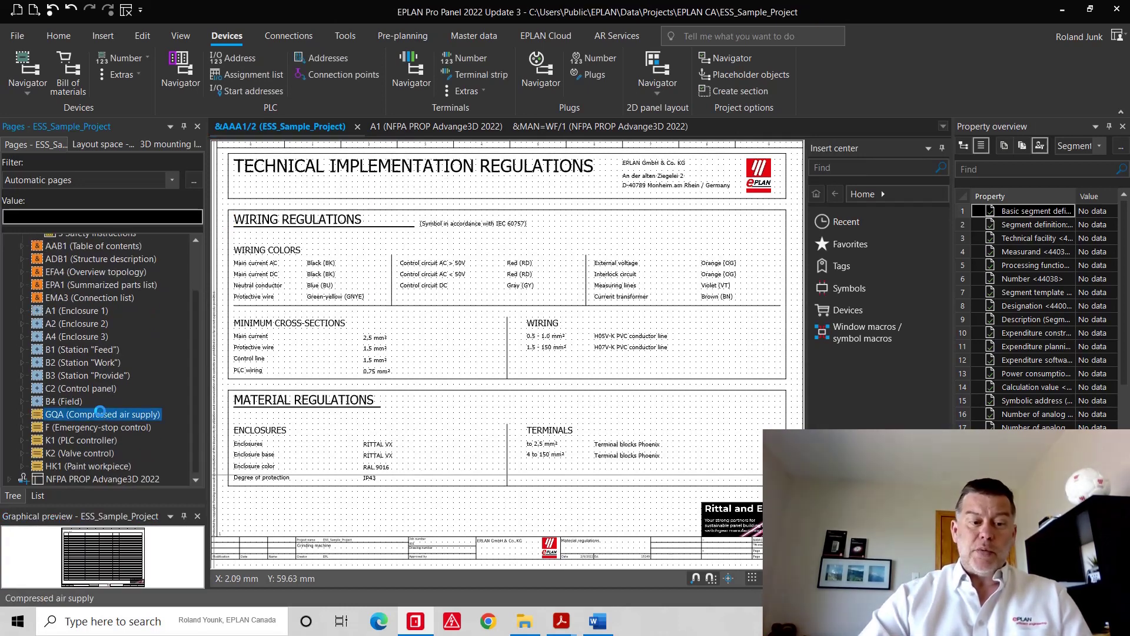
{"action": "double_click", "coordinate": [116, 557]}
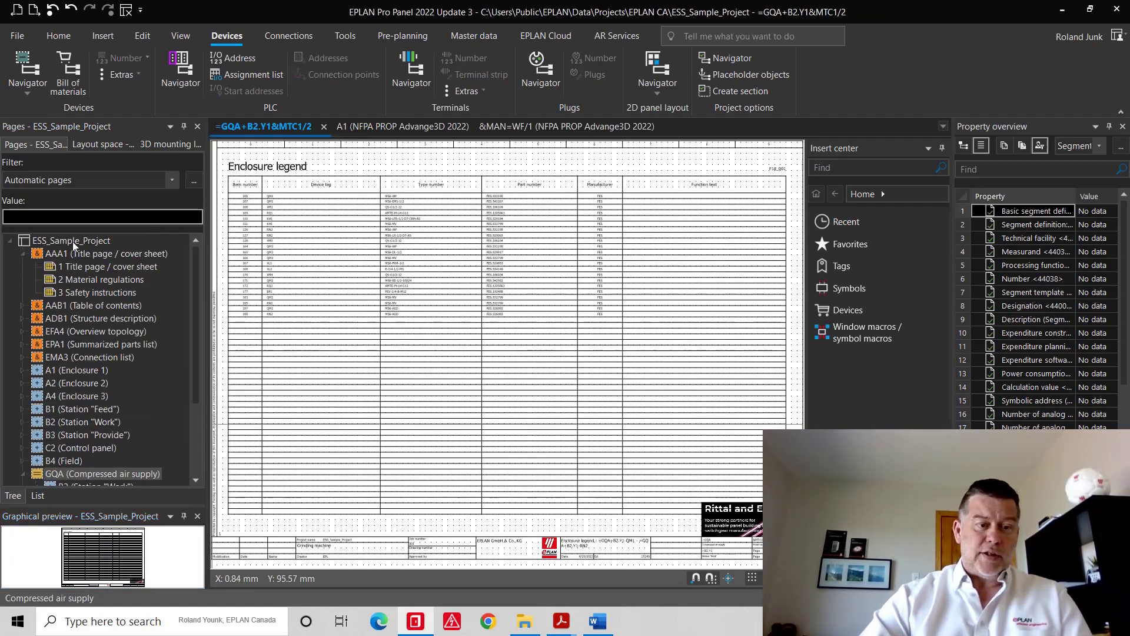
- Reset the page filter to Not activated, and show the page structure of NFPA PROP Advange3D 2022 instead of ESS_Sample_Project's
{"action": "left_click", "coordinate": [91, 181]}
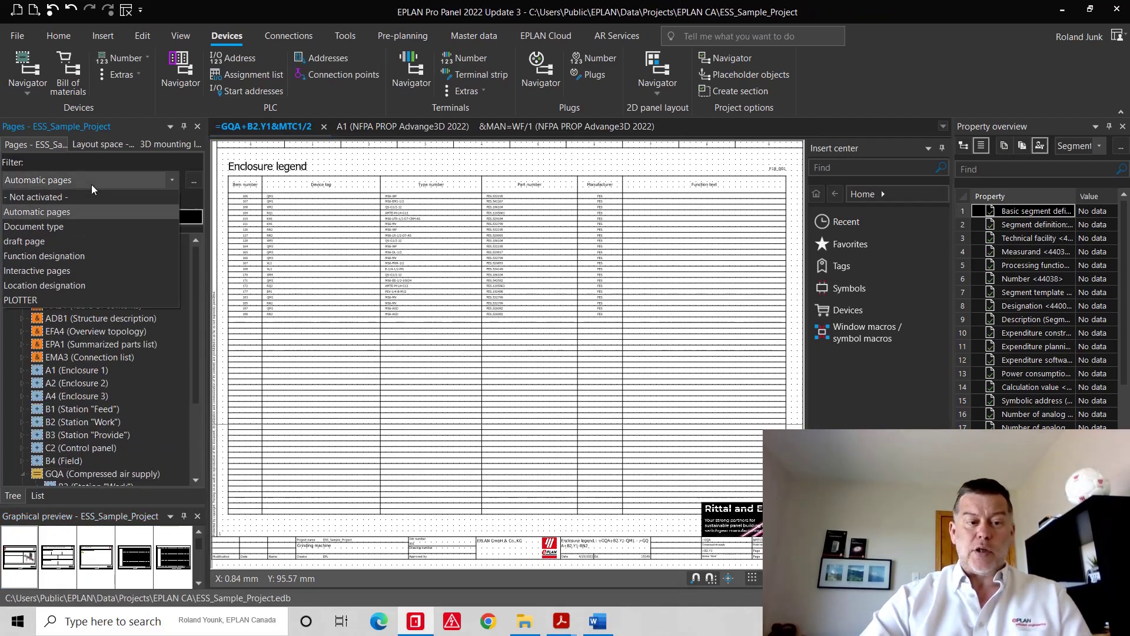
{"action": "left_click", "coordinate": [87, 273]}
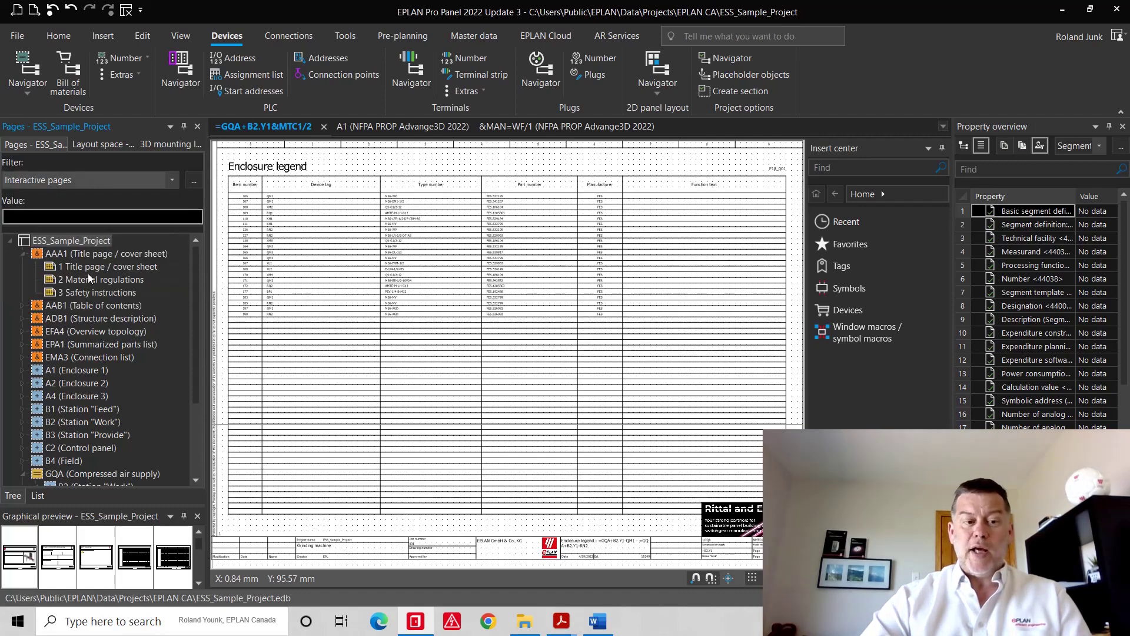
{"action": "left_click", "coordinate": [73, 181]}
{"action": "left_click", "coordinate": [76, 196]}
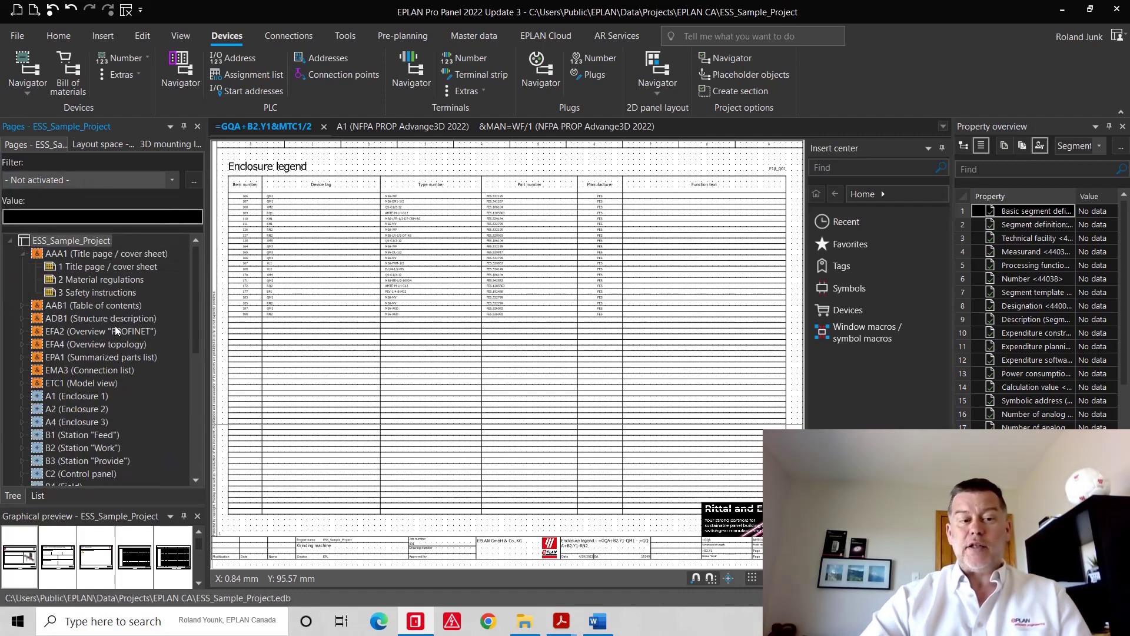
{"action": "left_click", "coordinate": [10, 240]}
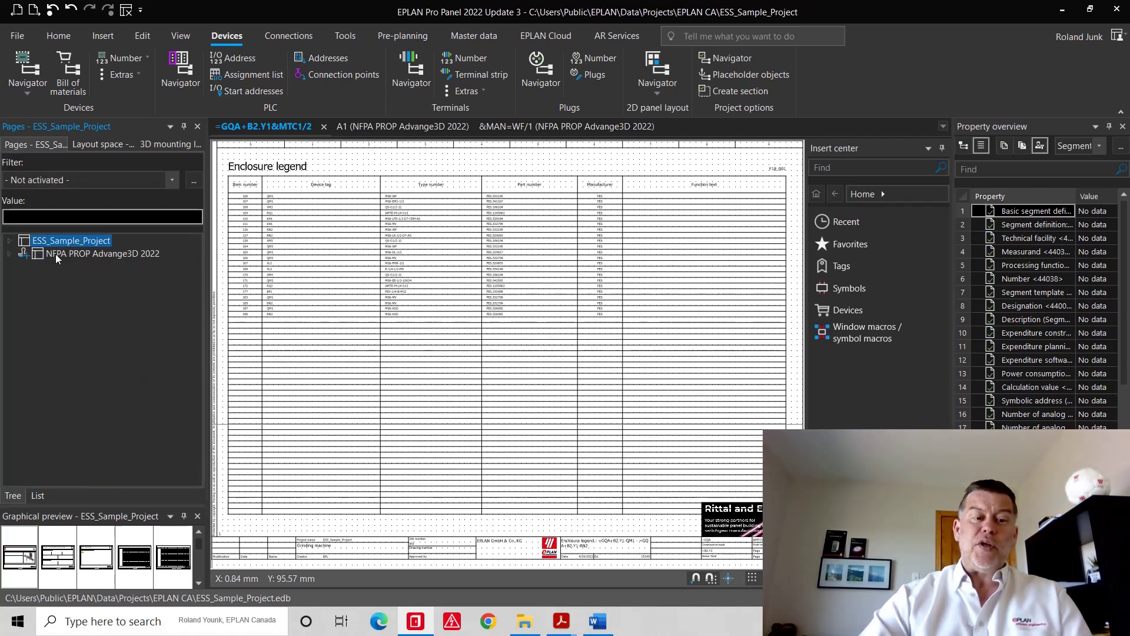
{"action": "double_click", "coordinate": [91, 254]}
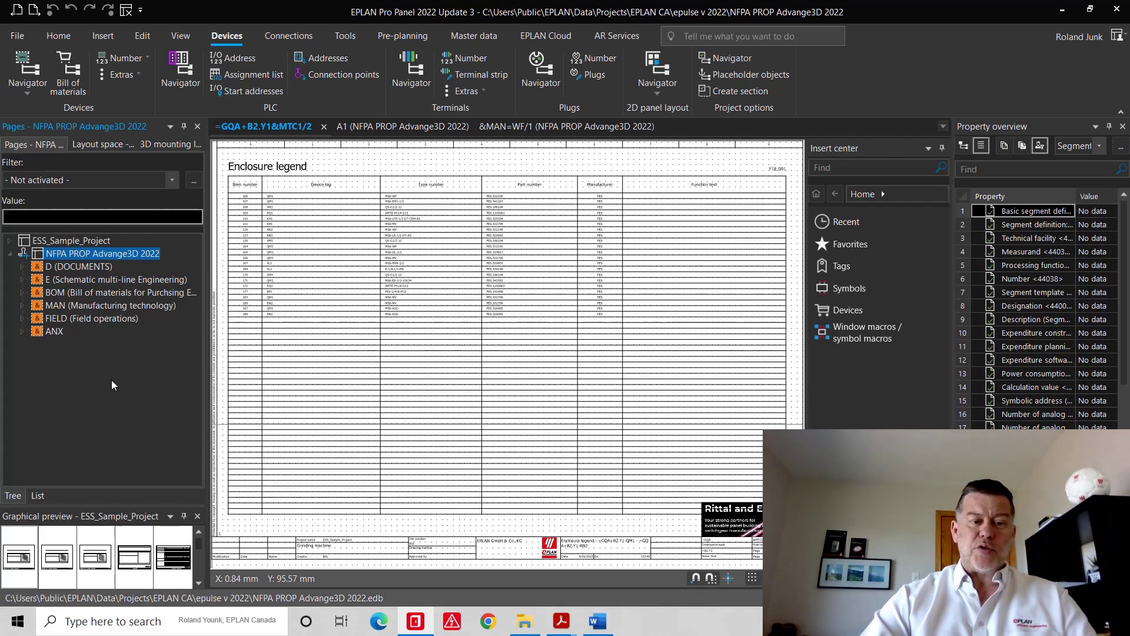
- Switch to Acrobat Reader and examine the NFPA 2011 Electric schematic, the IEC_NFPA symbol comparison and the NFPA 79 standard
{"action": "key", "text": "alt+Tab"}
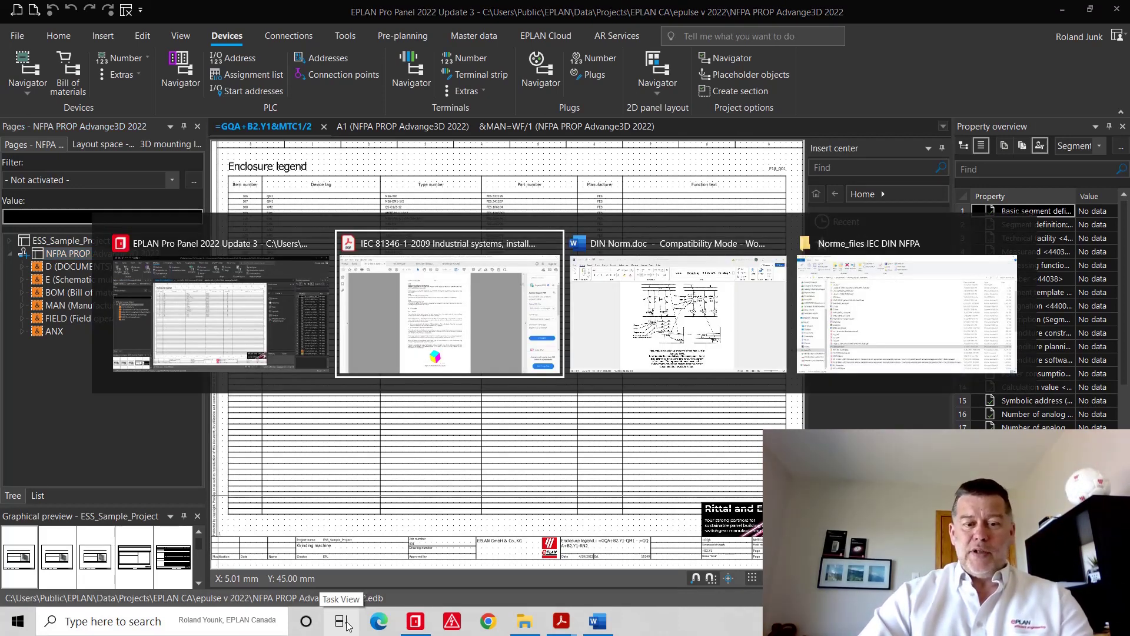
{"action": "key", "text": "Return"}
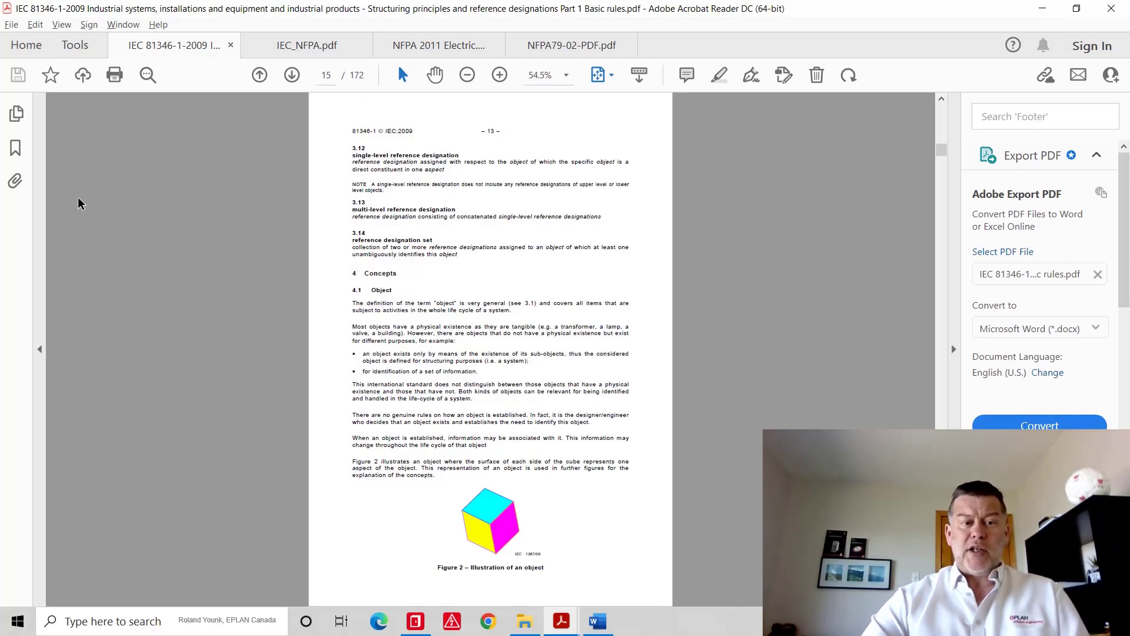
{"action": "left_click", "coordinate": [390, 46]}
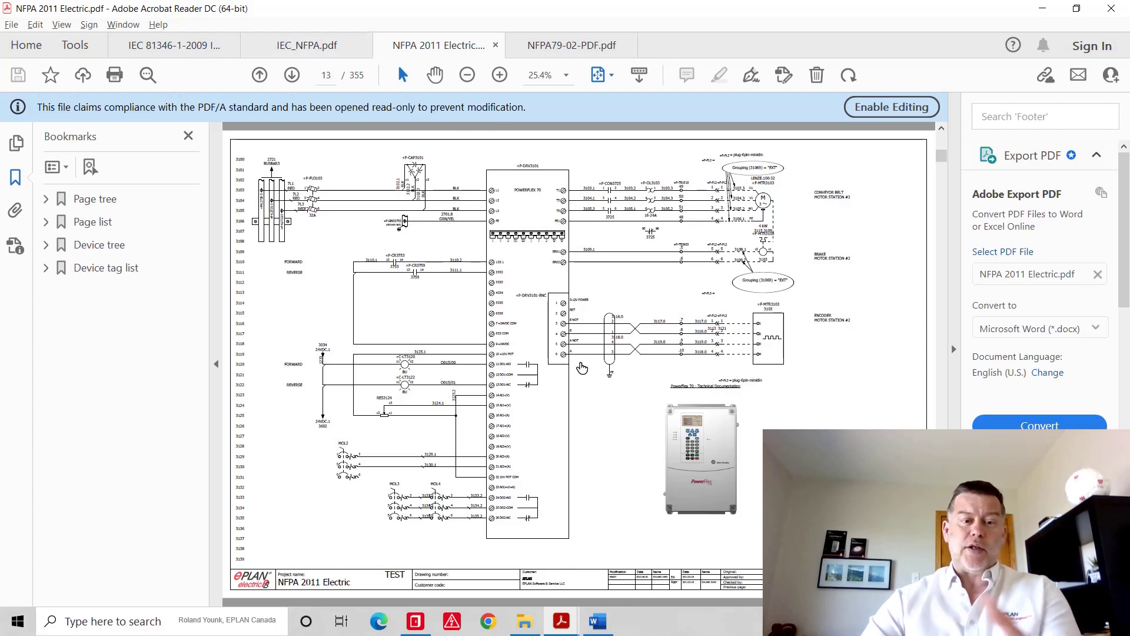
{"action": "left_click", "coordinate": [304, 45]}
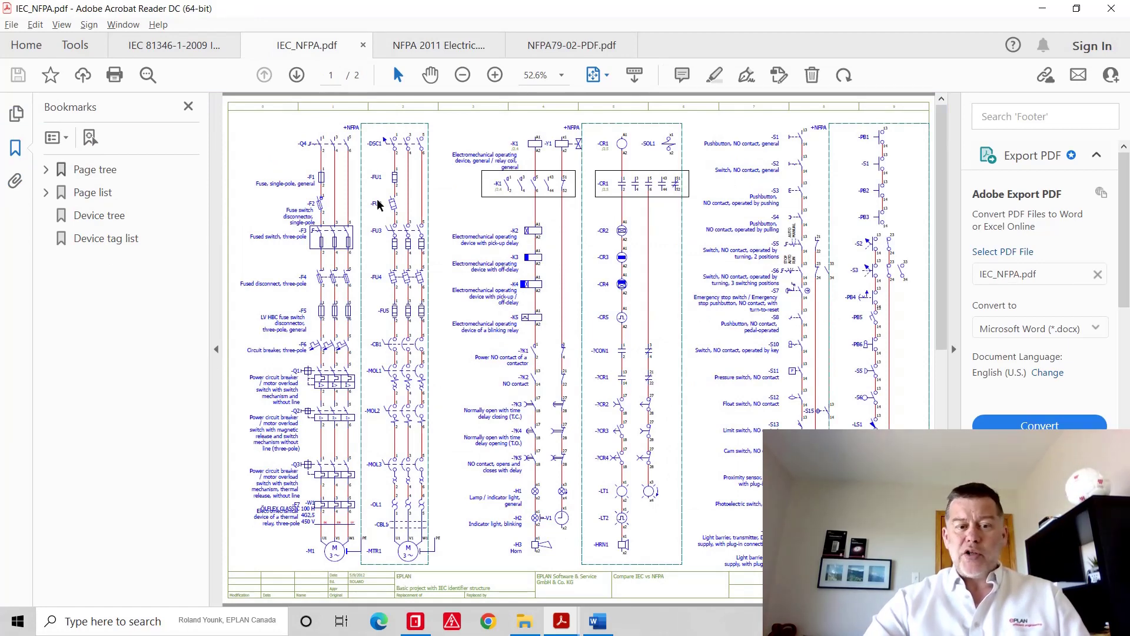
{"action": "left_click", "coordinate": [582, 51]}
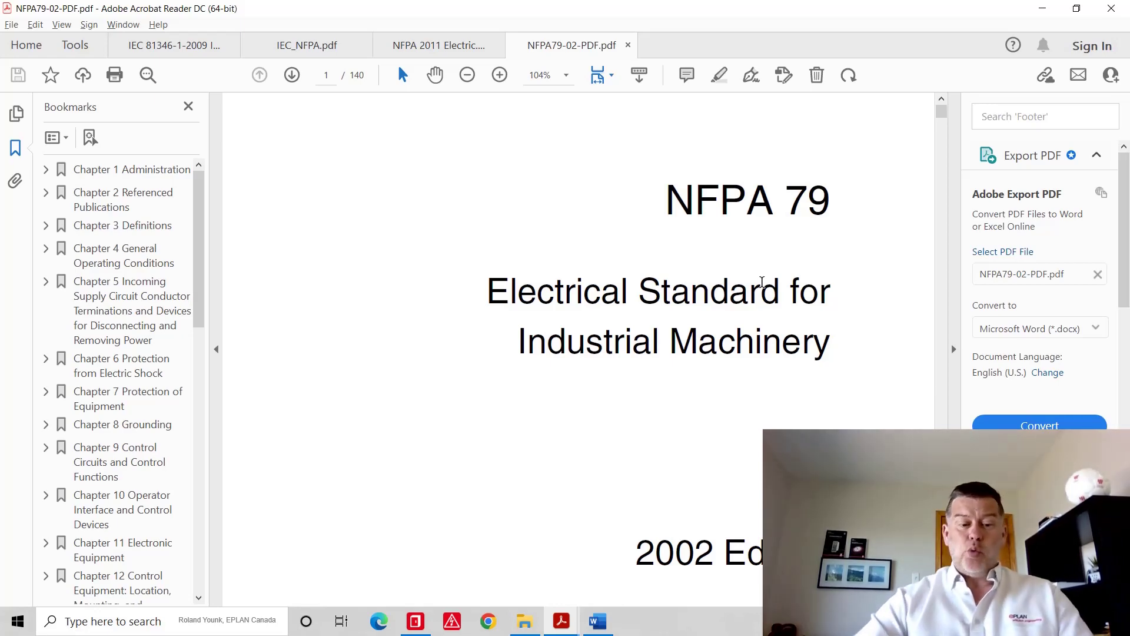
- Switch back to EPLAN and create a project named My CIE NFPA mm from the basic project NFPA_mm_bas001.zw9, stored in $(MD_PROJECTS)\Training
{"action": "key", "text": "alt+Tab"}
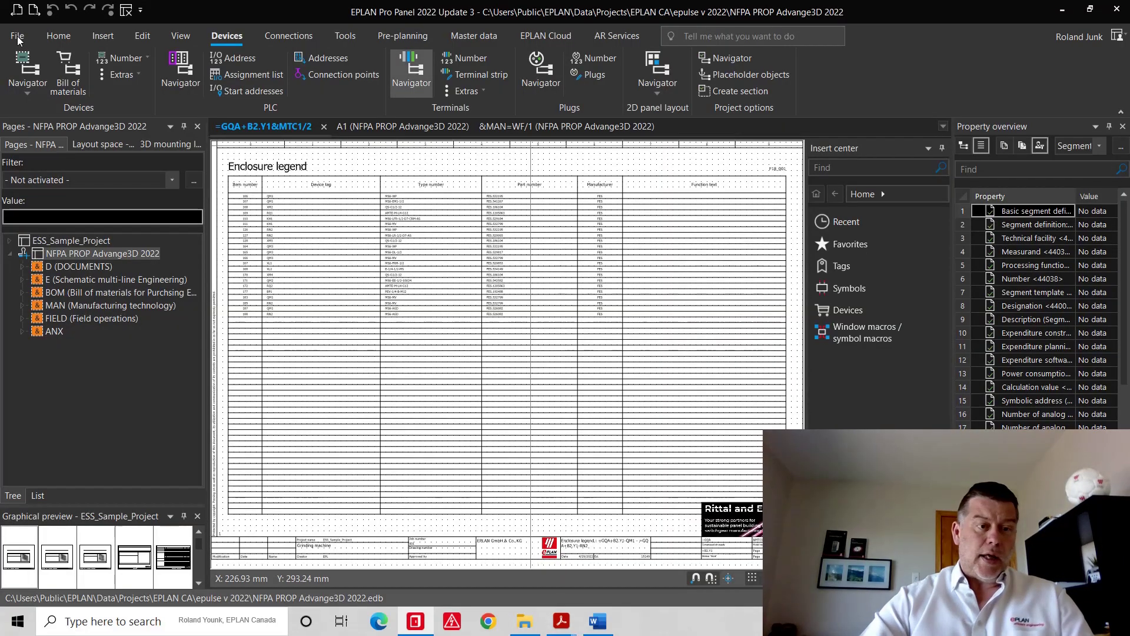
{"action": "left_click", "coordinate": [18, 36]}
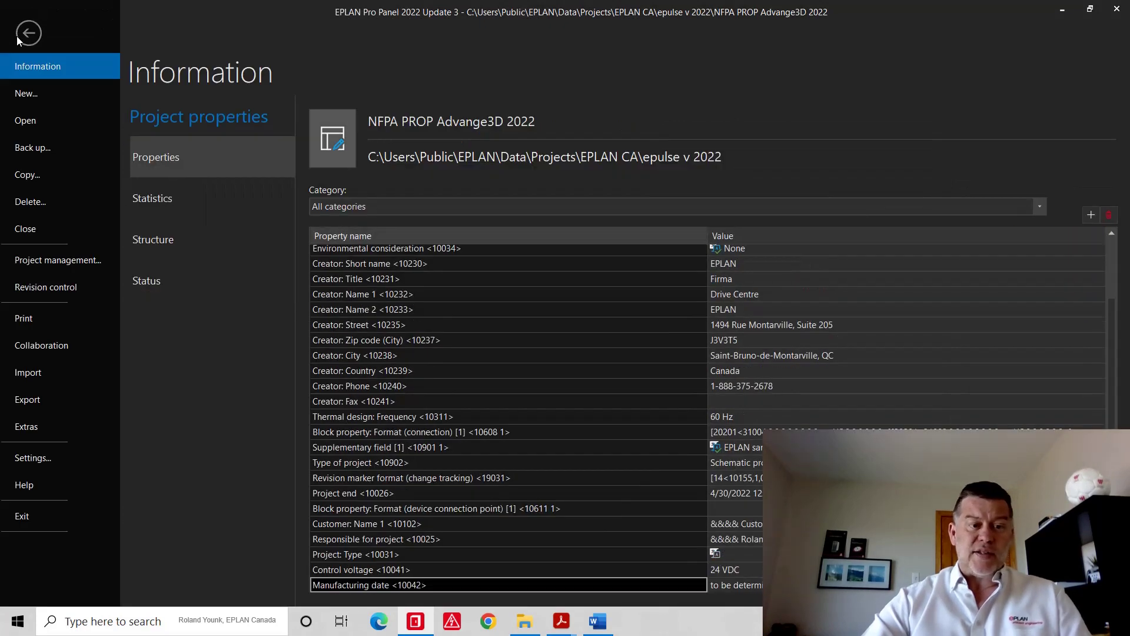
{"action": "key", "text": "Escape"}
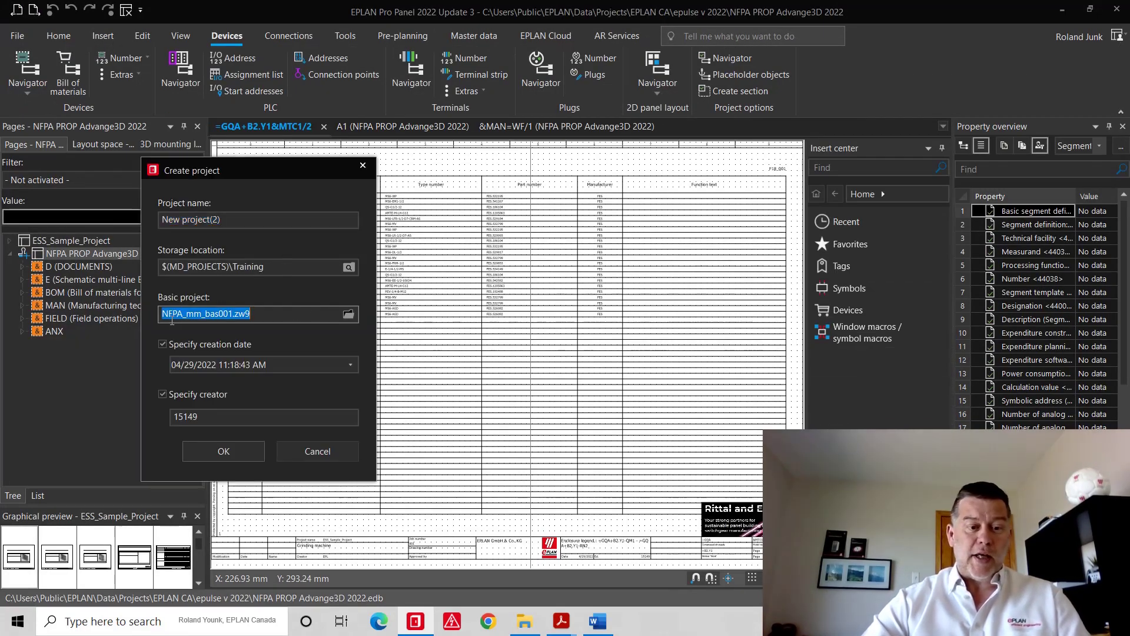
{"action": "left_click", "coordinate": [234, 220]}
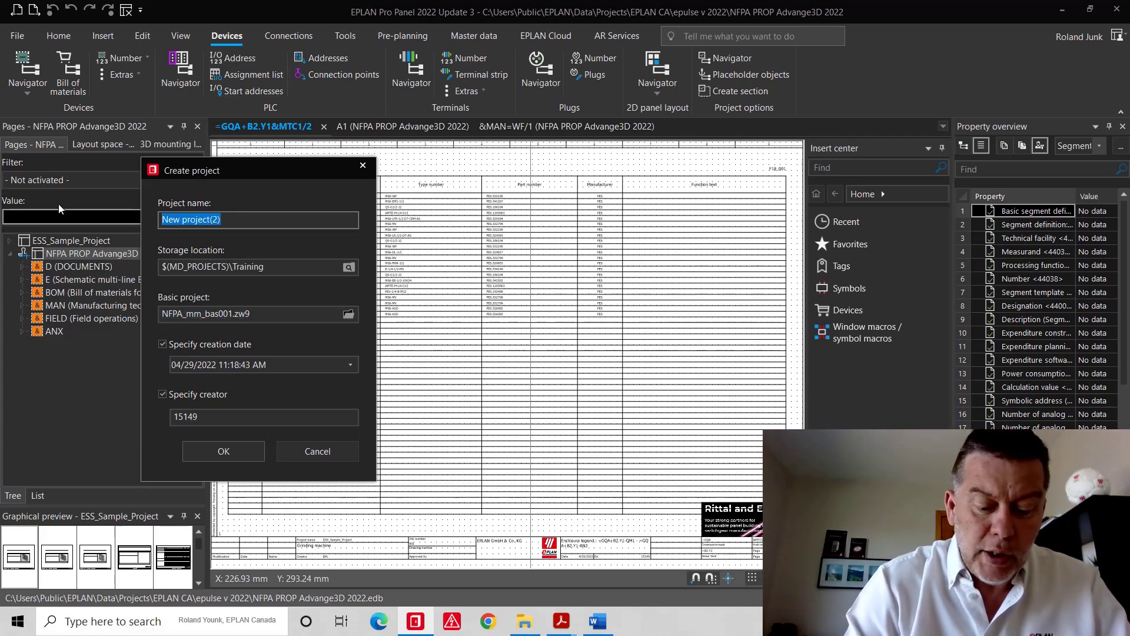
{"action": "type", "text": "My CIE NFPA mm"}
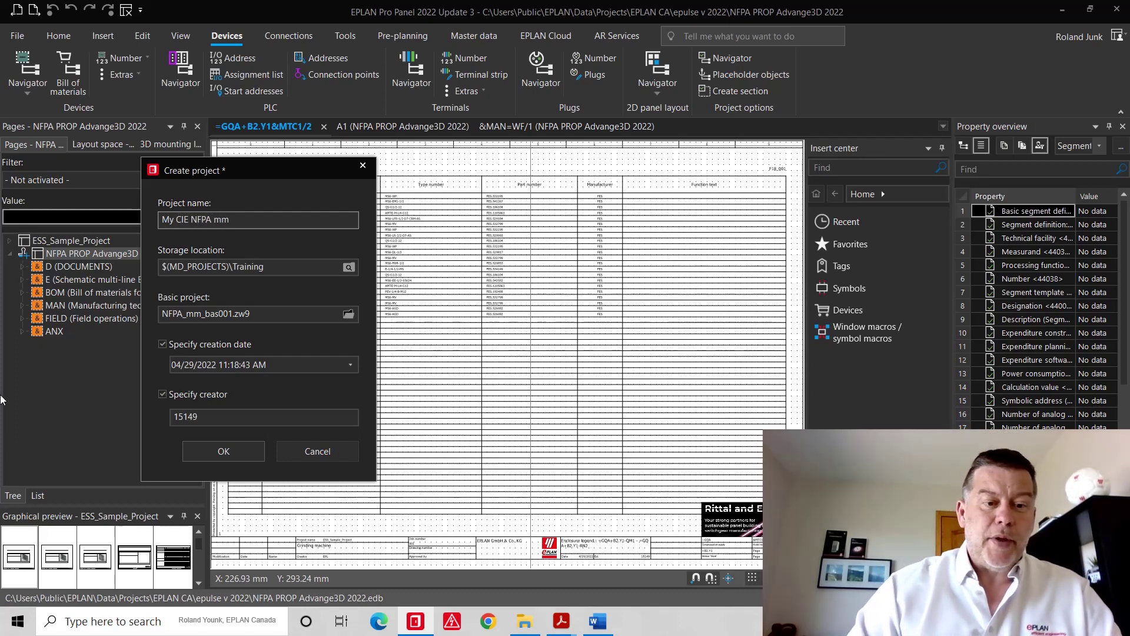
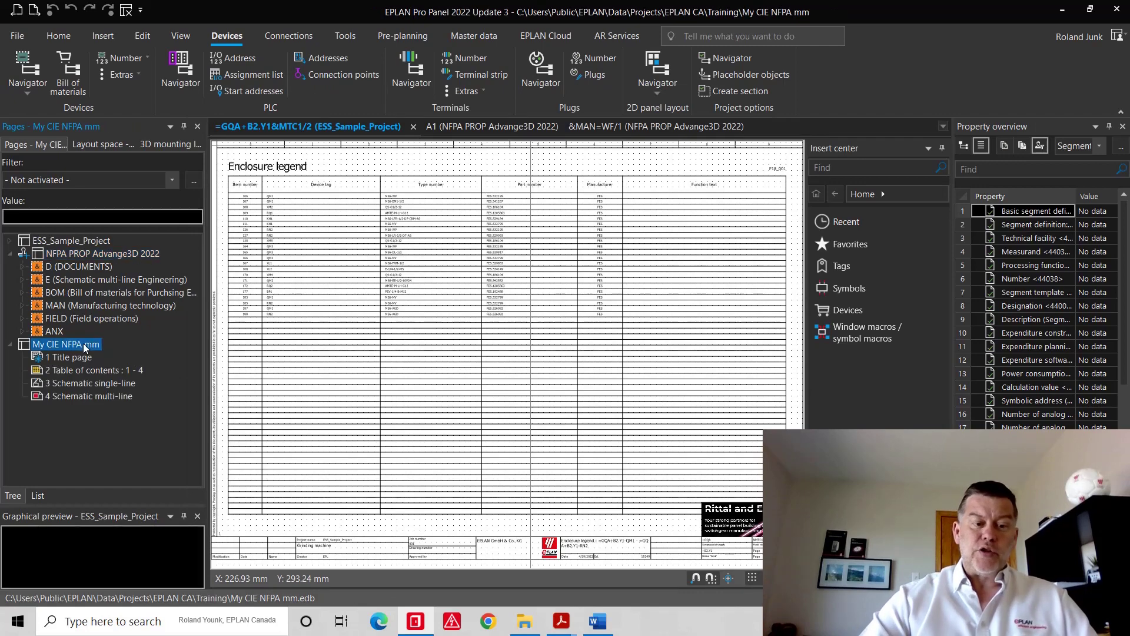
- Open page 4 Schematic multi-line of the My CIE NFPA mm project
{"action": "left_click", "coordinate": [81, 370]}
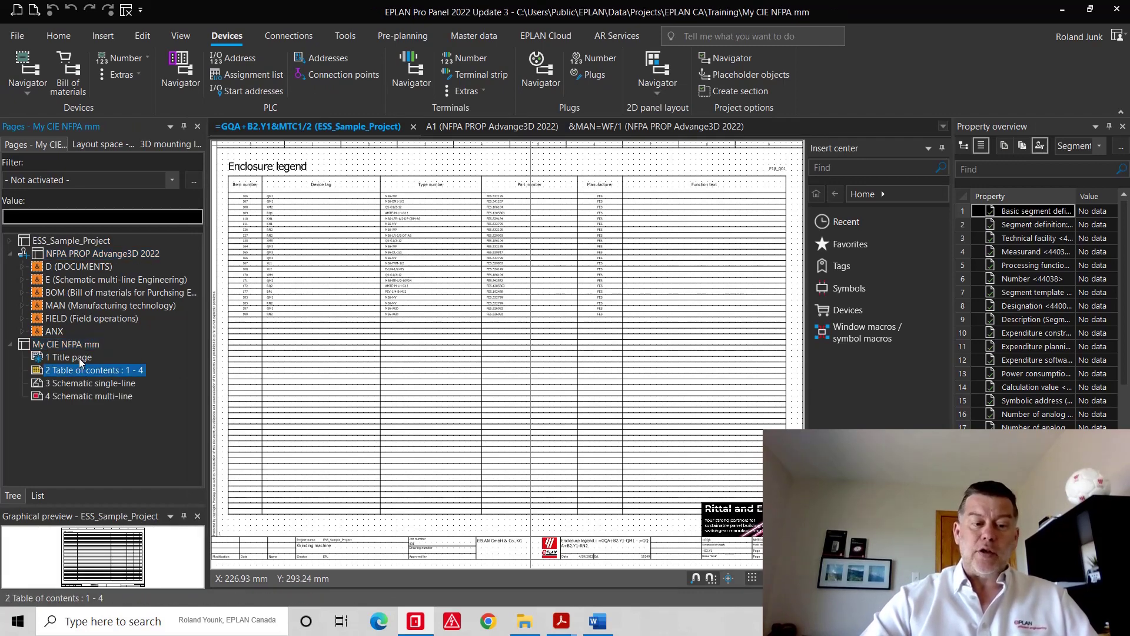
{"action": "key", "text": "Up"}
{"action": "left_click", "coordinate": [84, 396]}
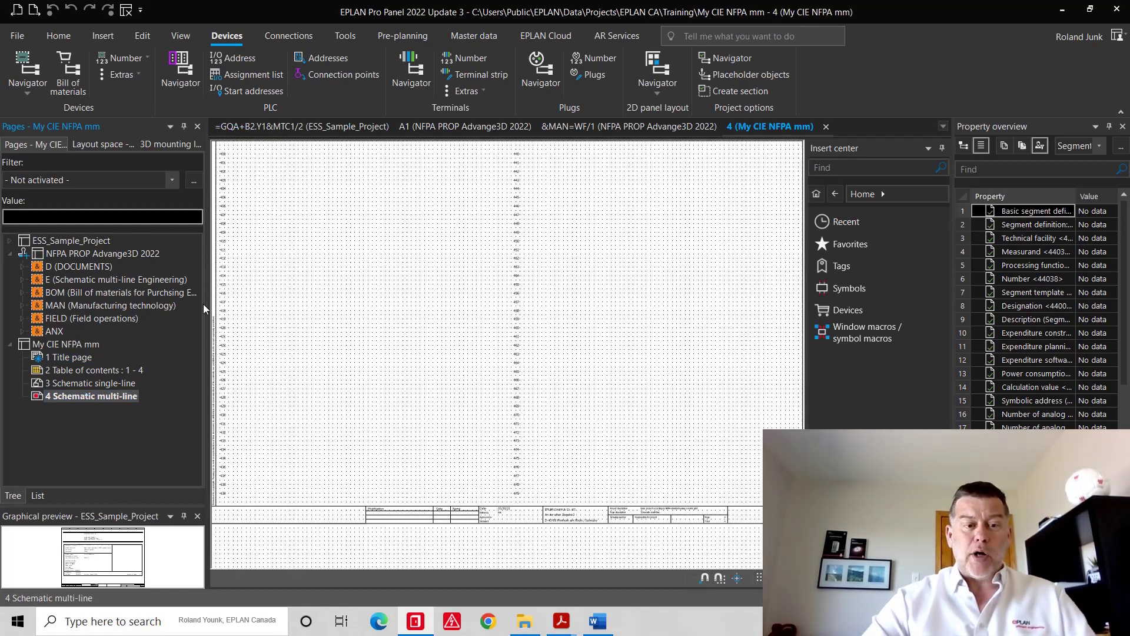
{"action": "scroll", "coordinate": [219, 155], "scroll_direction": "up", "scroll_amount": 5}
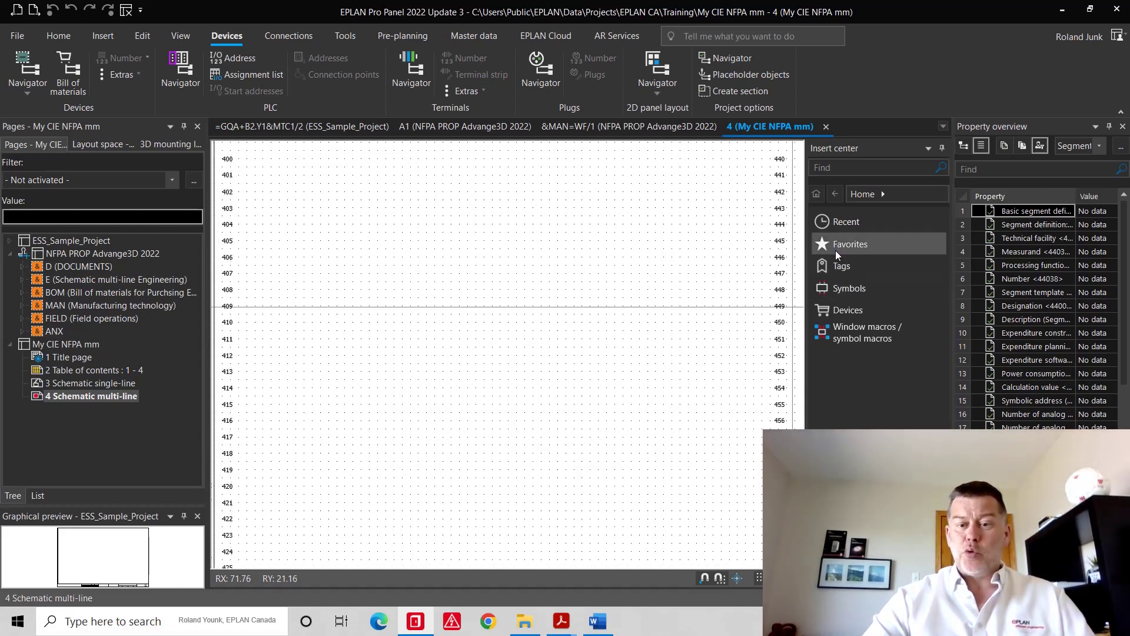
- Insert the favorite Motor macro on page 4 with its power lines starting at ladder line 403
{"action": "left_click", "coordinate": [838, 246]}
{"action": "left_click", "coordinate": [845, 355]}
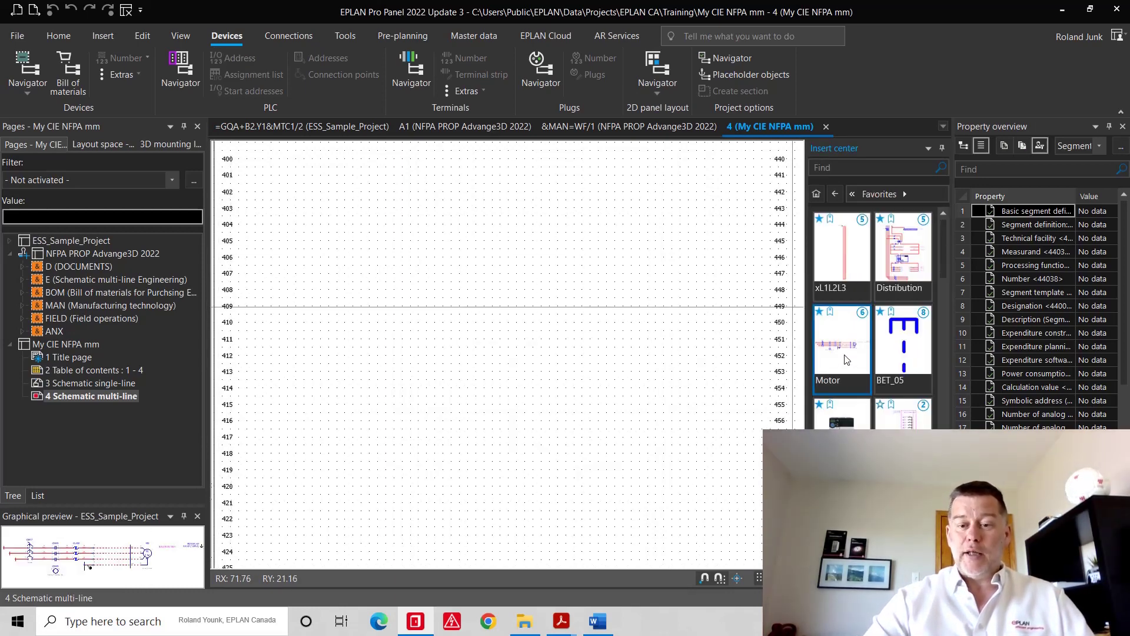
{"action": "double_click", "coordinate": [846, 356]}
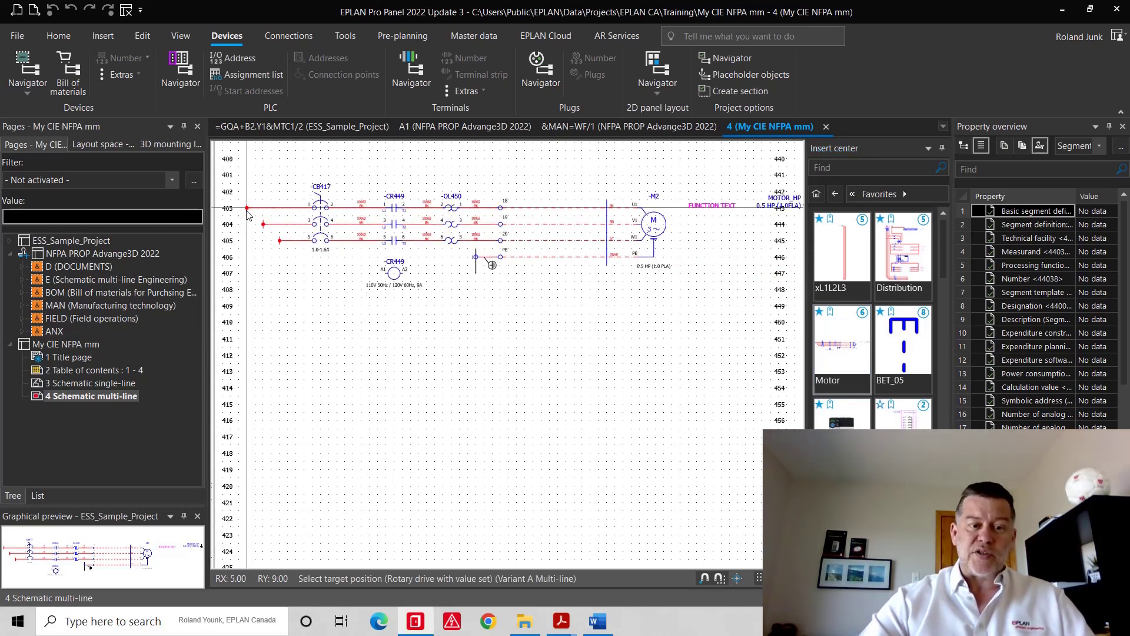
{"action": "left_click", "coordinate": [311, 309]}
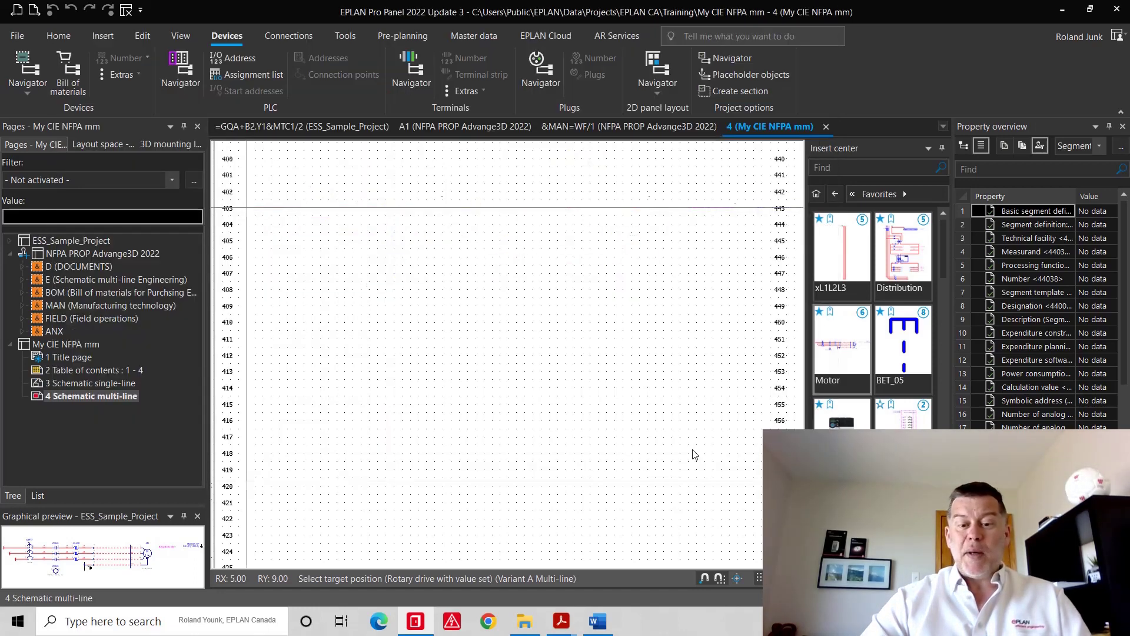
{"action": "left_click", "coordinate": [688, 454]}
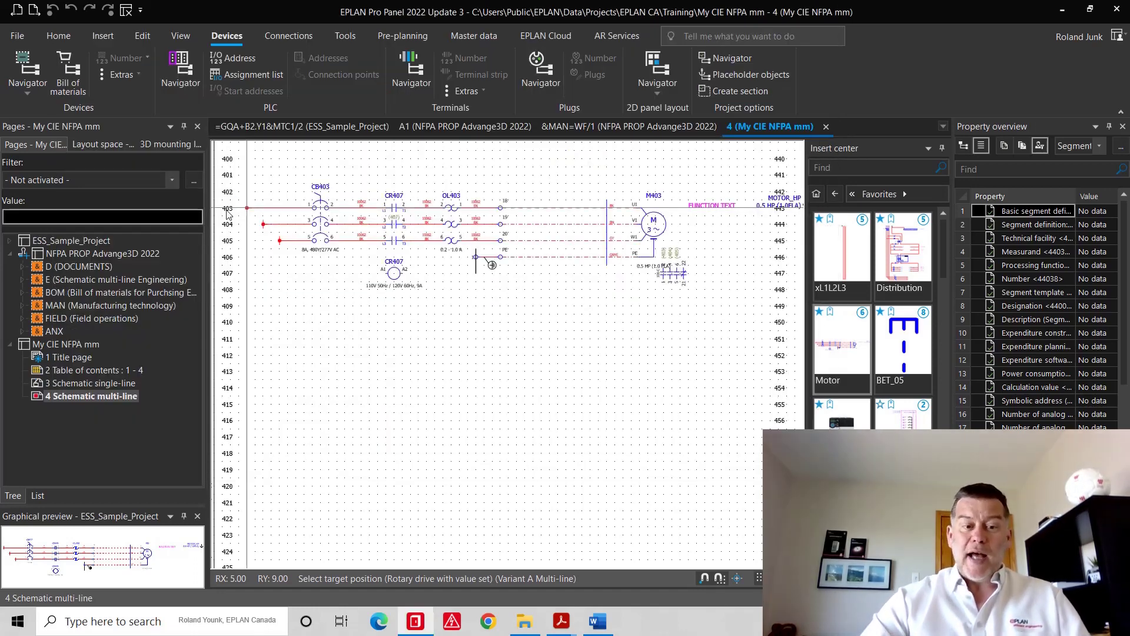
{"action": "left_click", "coordinate": [247, 207]}
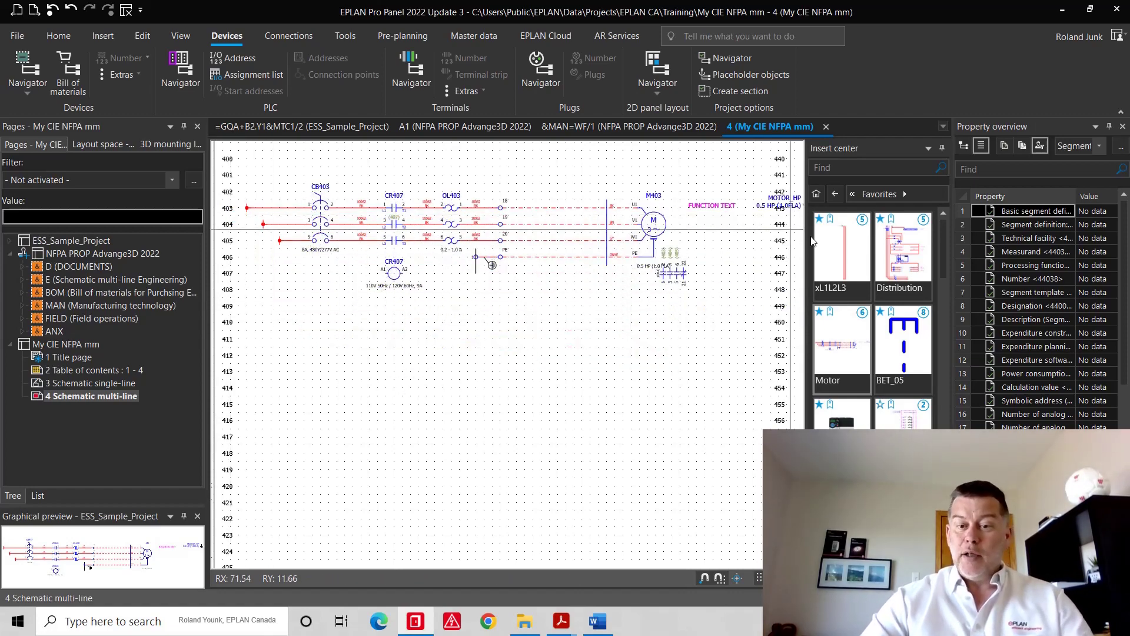
- Change the plot frame of page 4 to DC_003_1L_toprintB in the page properties
{"action": "left_click", "coordinate": [844, 253]}
{"action": "scroll", "coordinate": [299, 370], "scroll_direction": "down", "scroll_amount": 5}
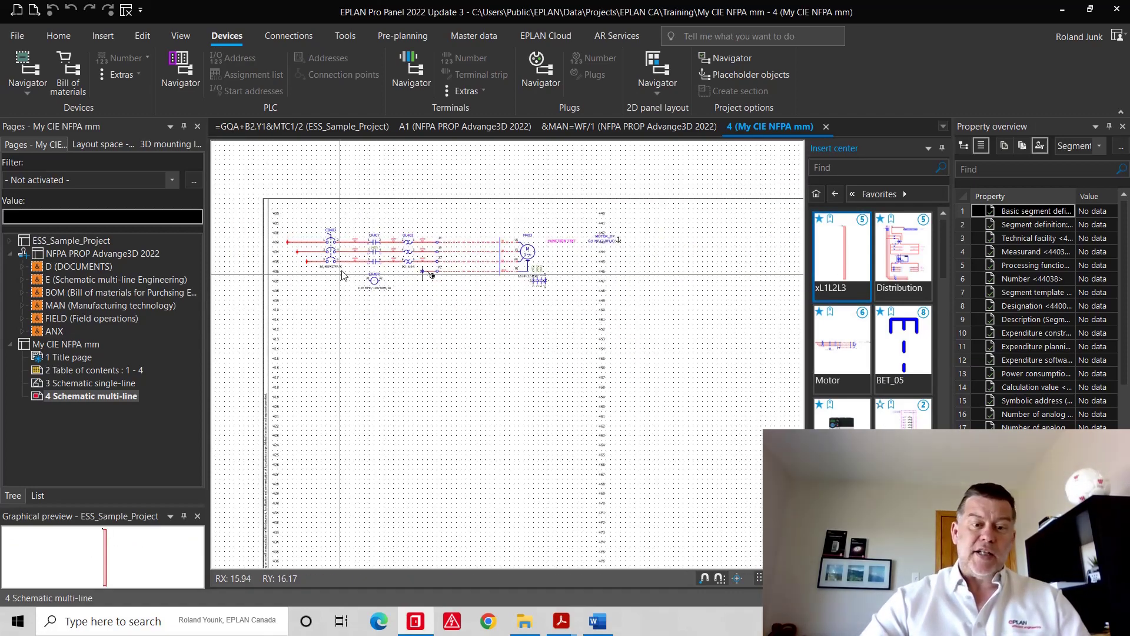
{"action": "double_click", "coordinate": [312, 370]}
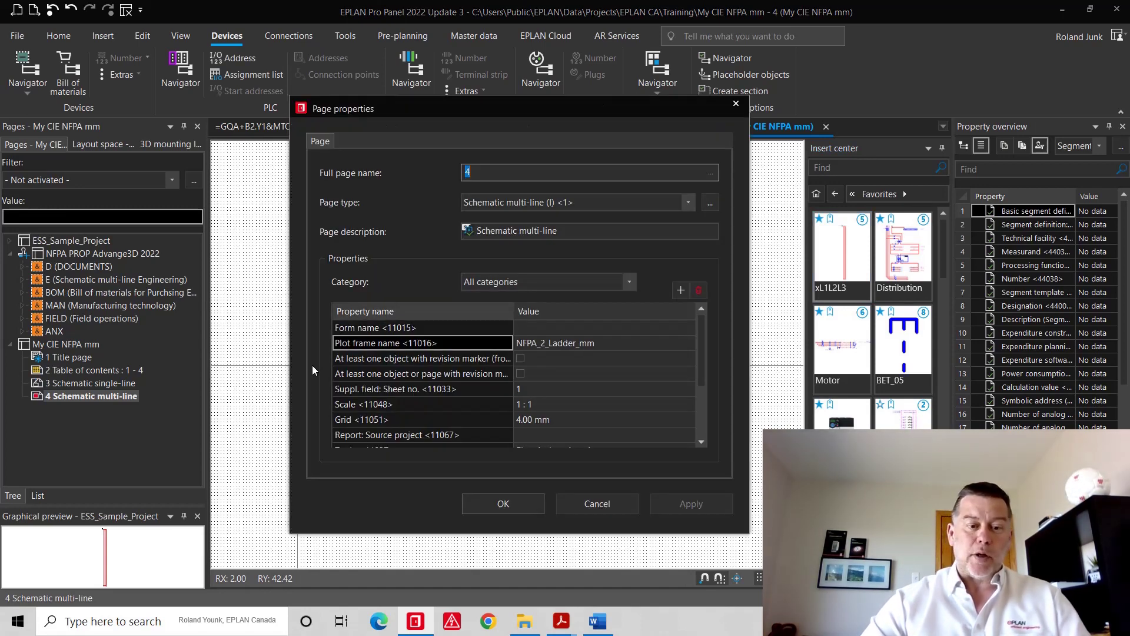
{"action": "left_click", "coordinate": [687, 343]}
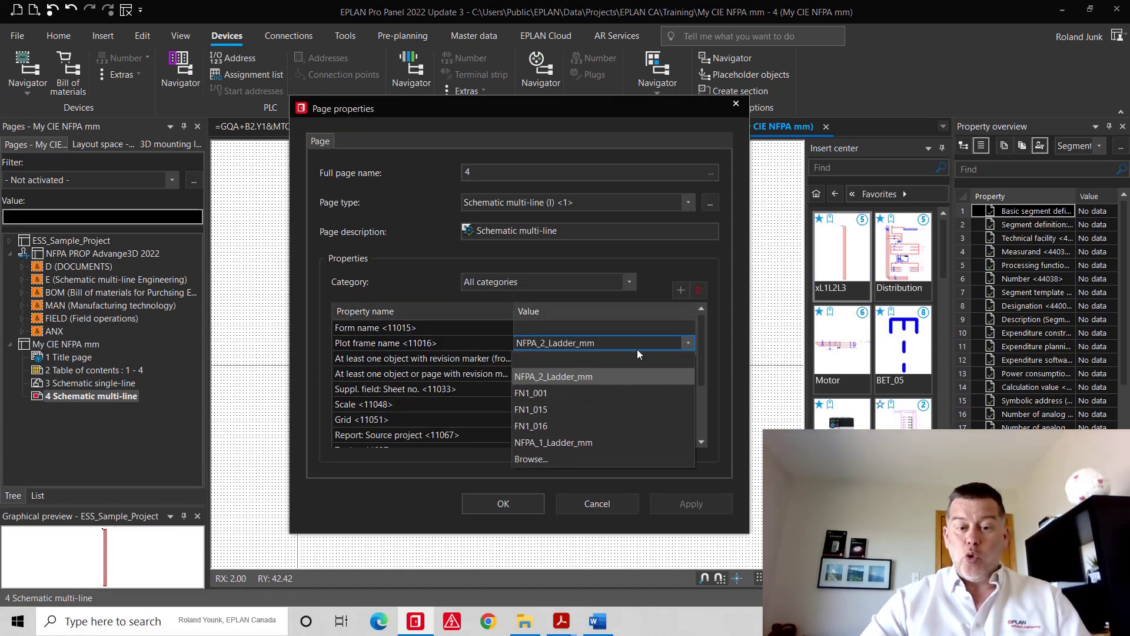
{"action": "left_click", "coordinate": [560, 461]}
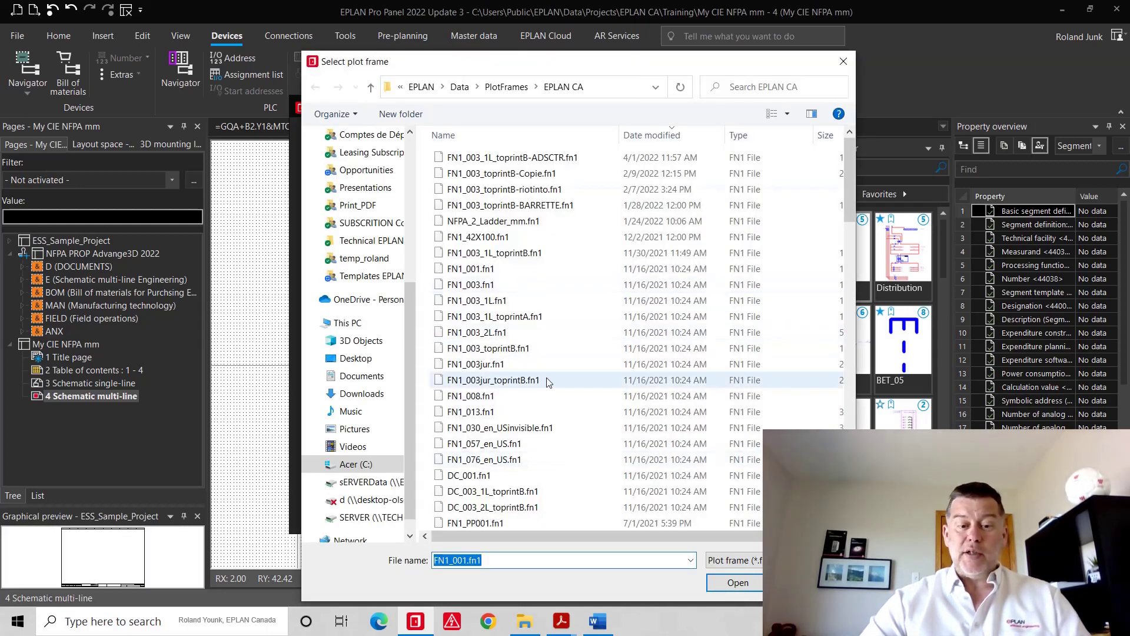
{"action": "left_click", "coordinate": [540, 493]}
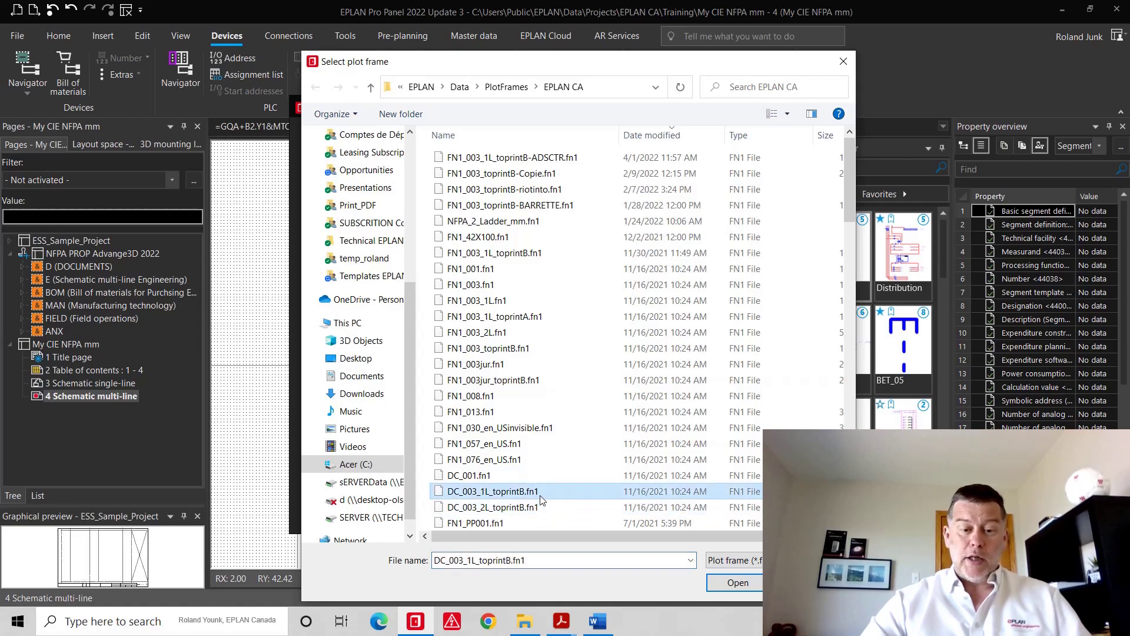
{"action": "left_click", "coordinate": [737, 582]}
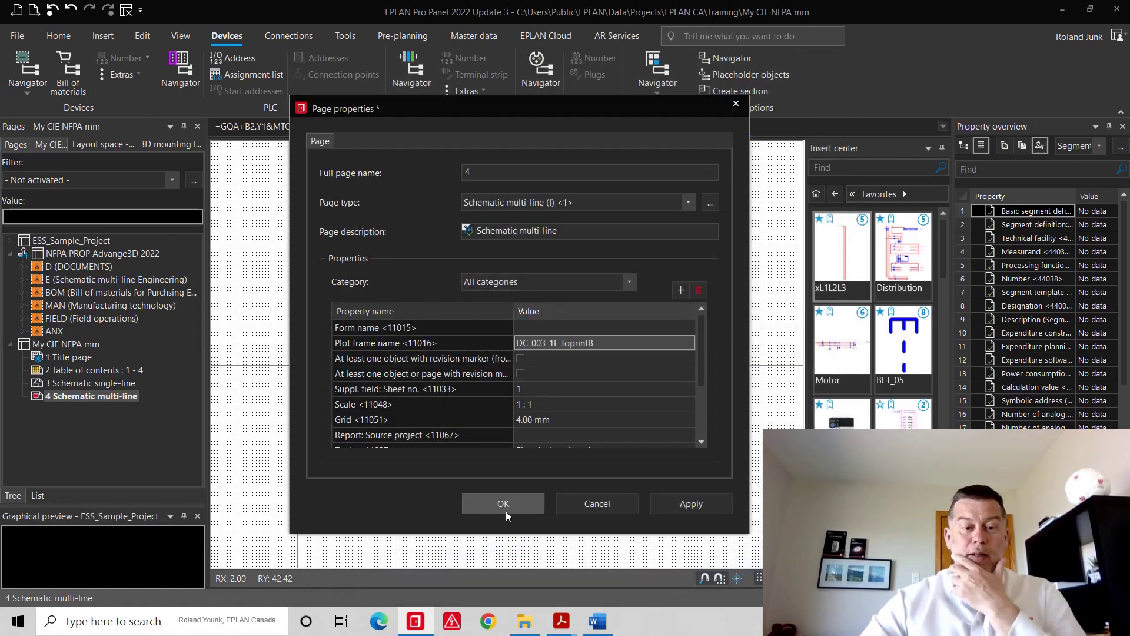
{"action": "left_click", "coordinate": [504, 505]}
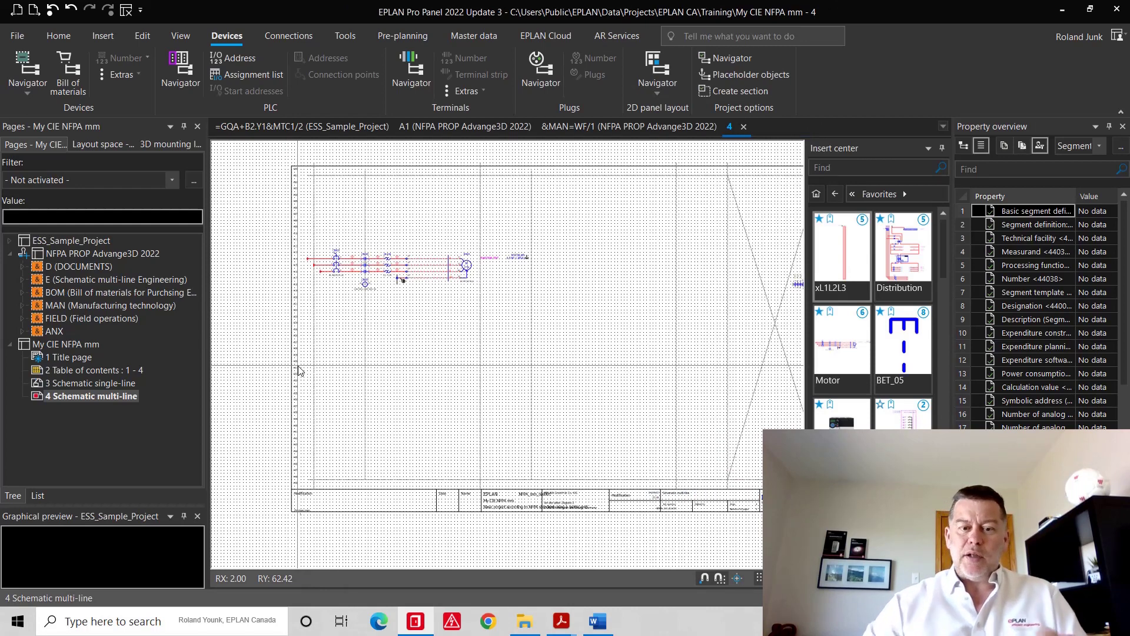
- Insert the xL1L2L3 three-phase macro at the upper start of page 4's ladder, using value set 1 for the circuit
{"action": "left_click", "coordinate": [842, 253]}
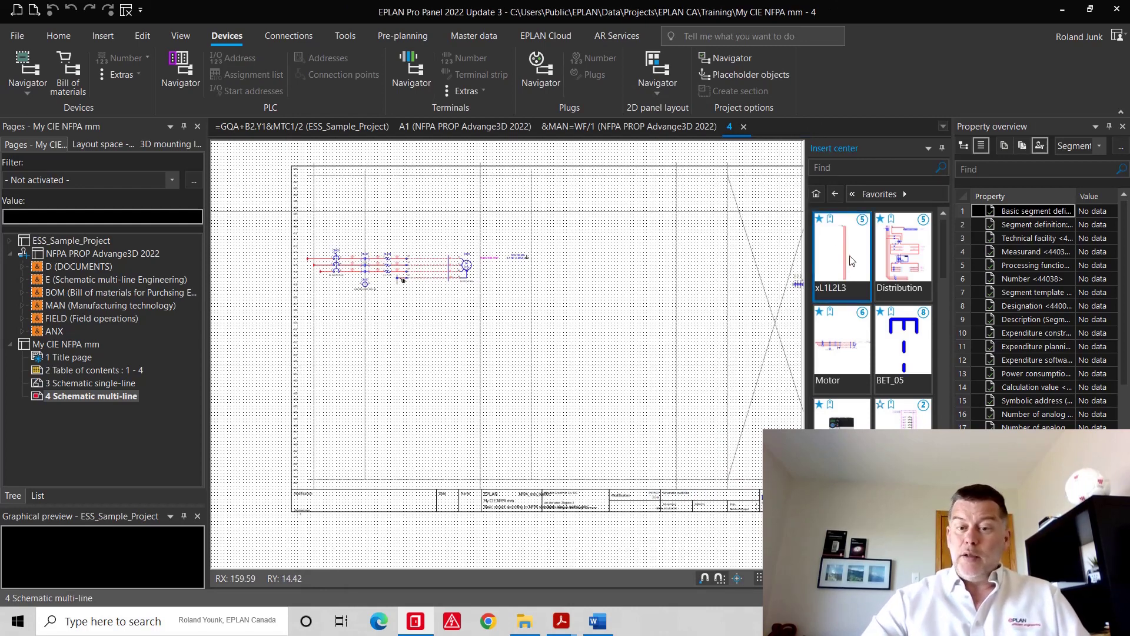
{"action": "double_click", "coordinate": [841, 255]}
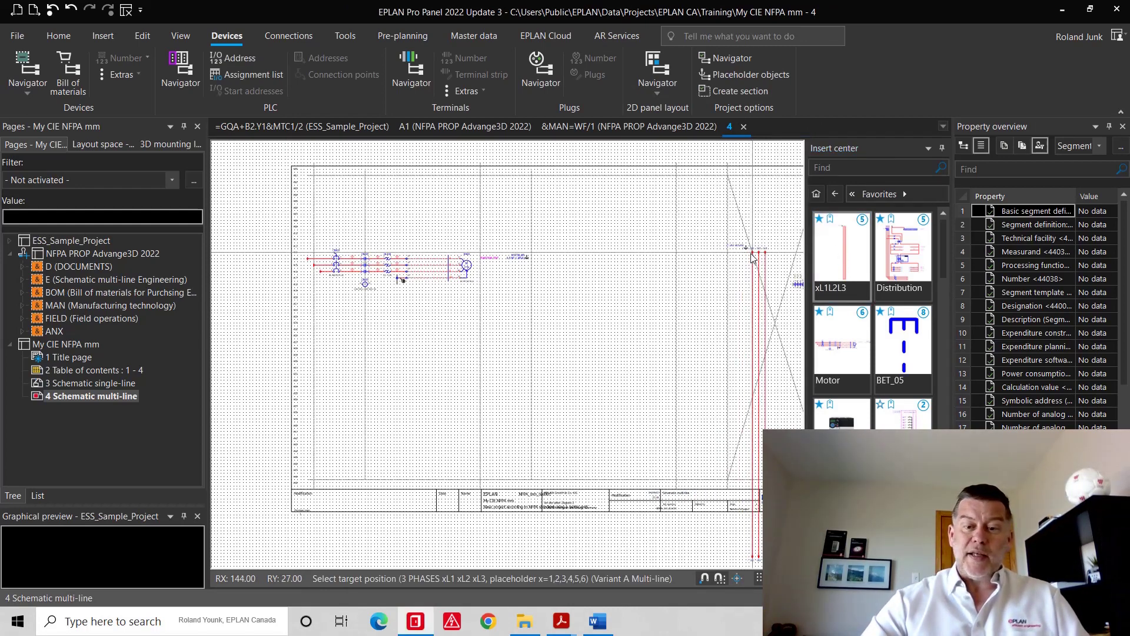
{"action": "left_click", "coordinate": [310, 180]}
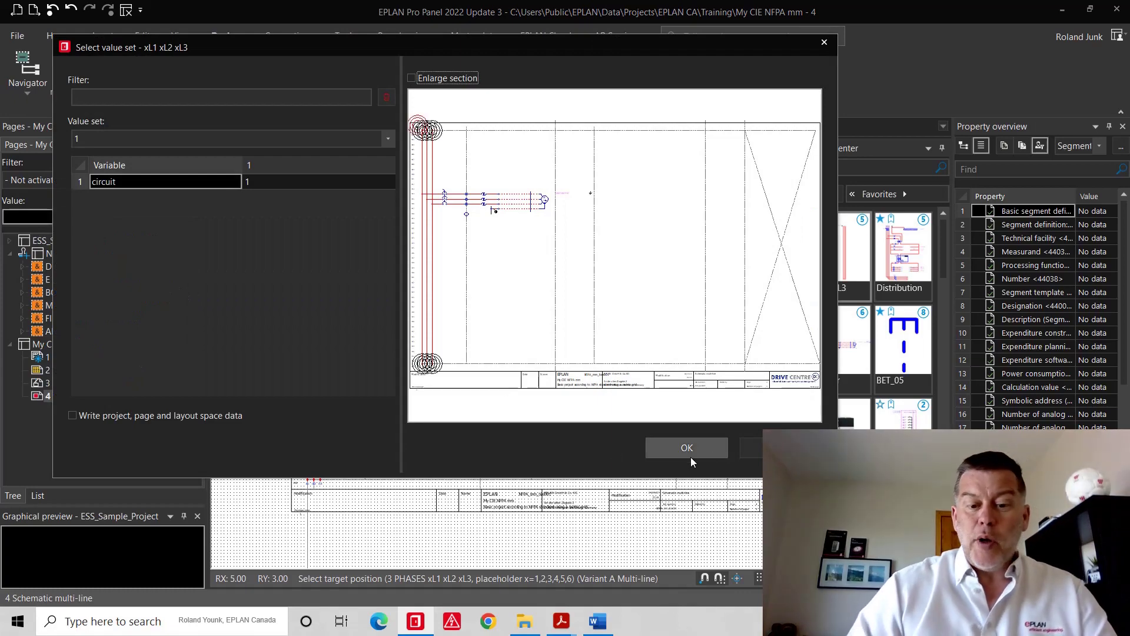
{"action": "left_click", "coordinate": [690, 453]}
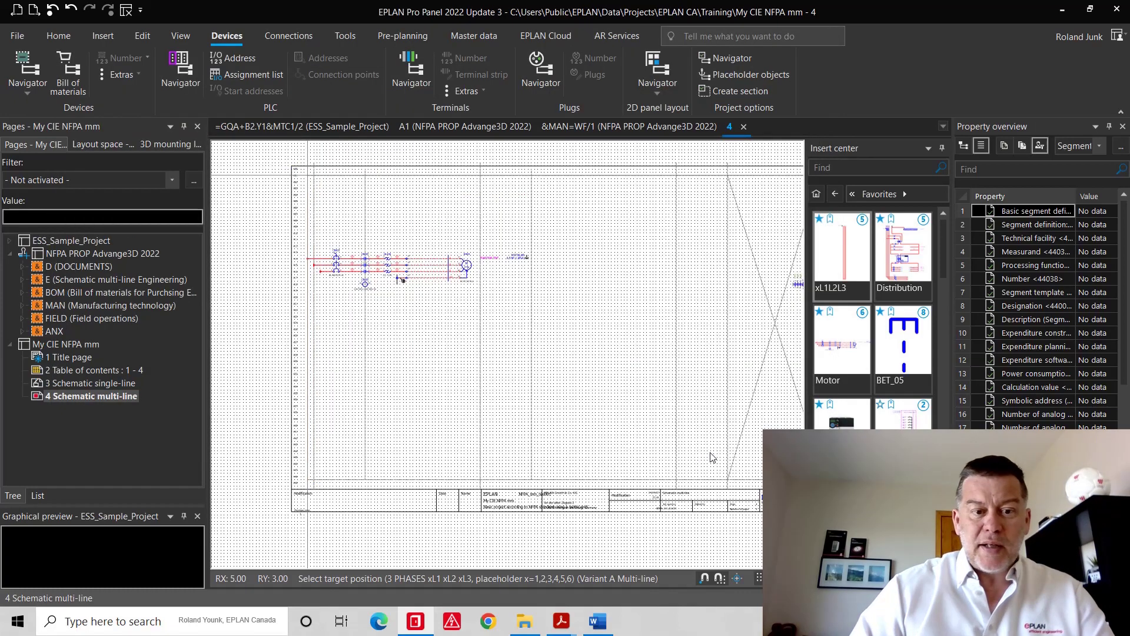
{"action": "scroll", "coordinate": [295, 178], "scroll_direction": "up", "scroll_amount": 5}
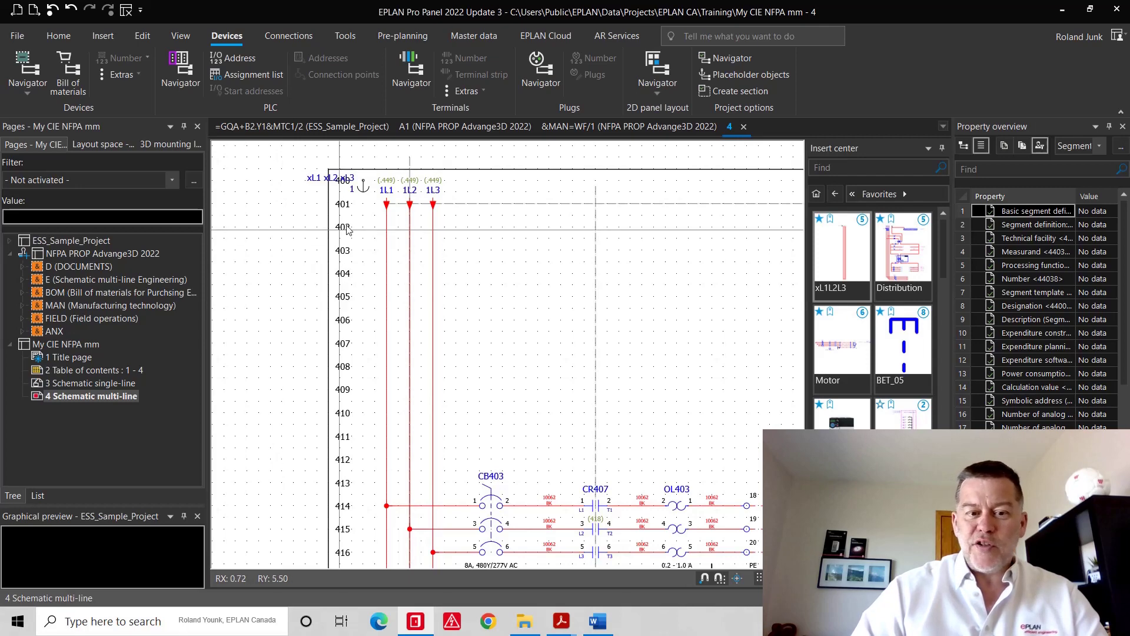
- Create a new multi-line schematic page with the full page name 3.1
{"action": "right_click", "coordinate": [84, 393]}
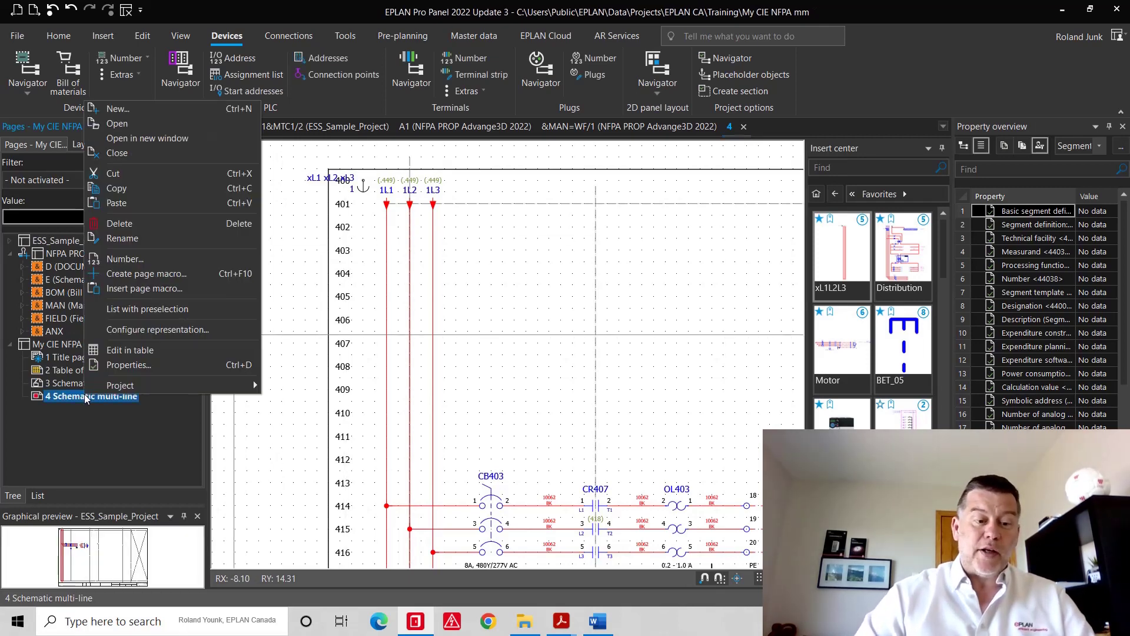
{"action": "left_click", "coordinate": [157, 108]}
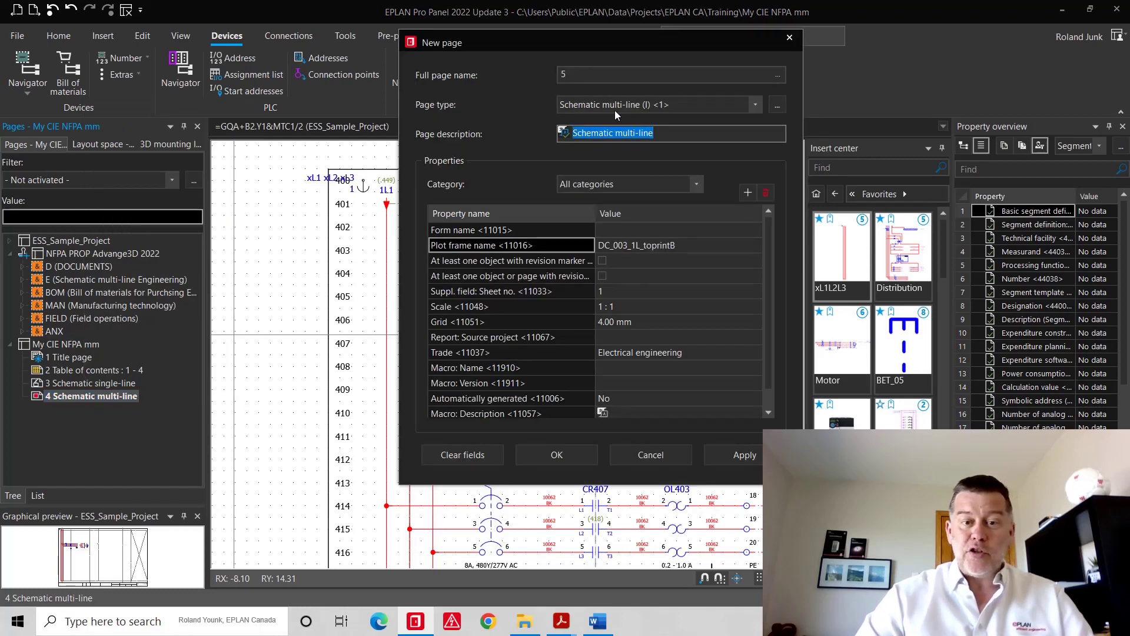
{"action": "left_click", "coordinate": [562, 75]}
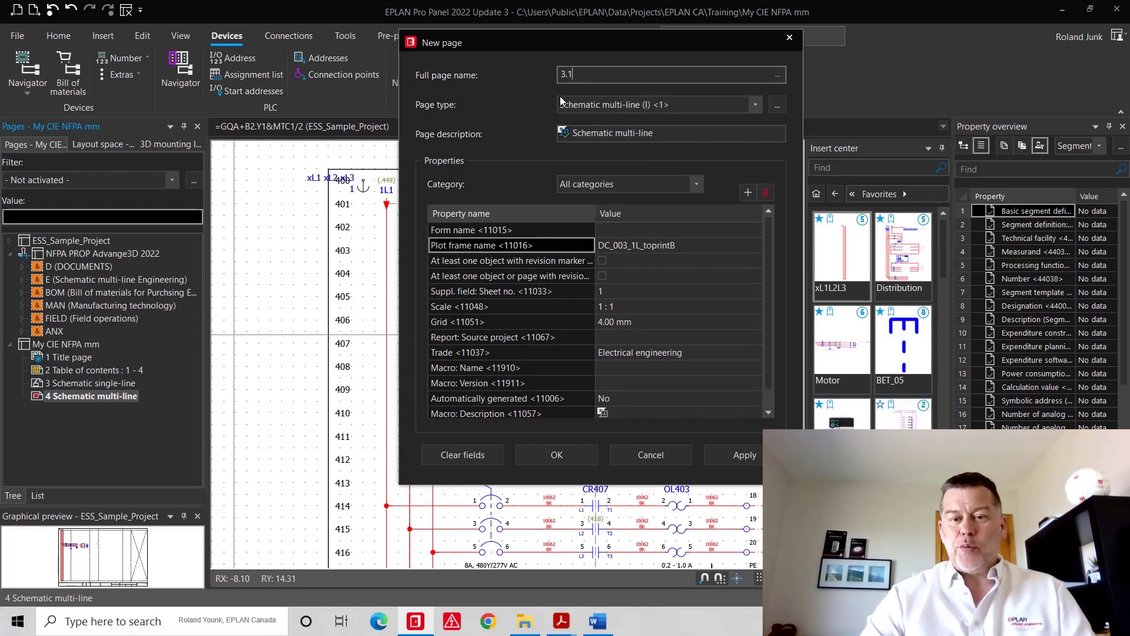
{"action": "type", "text": "3.1"}
{"action": "key", "text": "Return"}
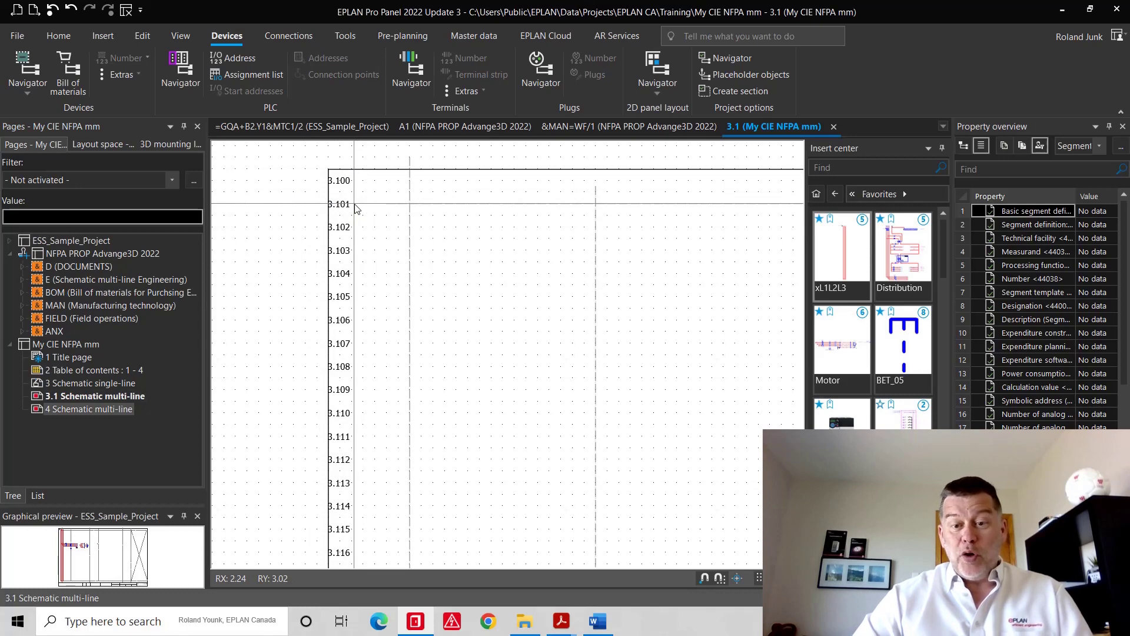
- Insert the Distribution macro near ladder line 3.101 on page 3.1 and follow its 1L1 interruption point to the counterpart on page 4
{"action": "left_click", "coordinate": [910, 261]}
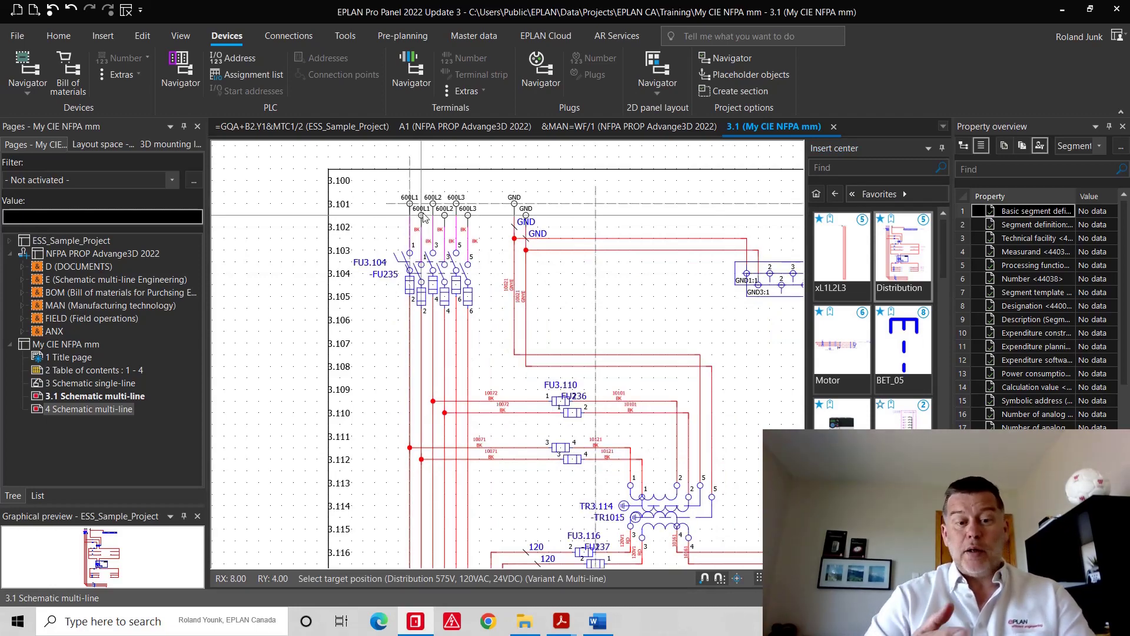
{"action": "left_click", "coordinate": [422, 217]}
{"action": "scroll", "coordinate": [452, 372], "scroll_direction": "down", "scroll_amount": 5}
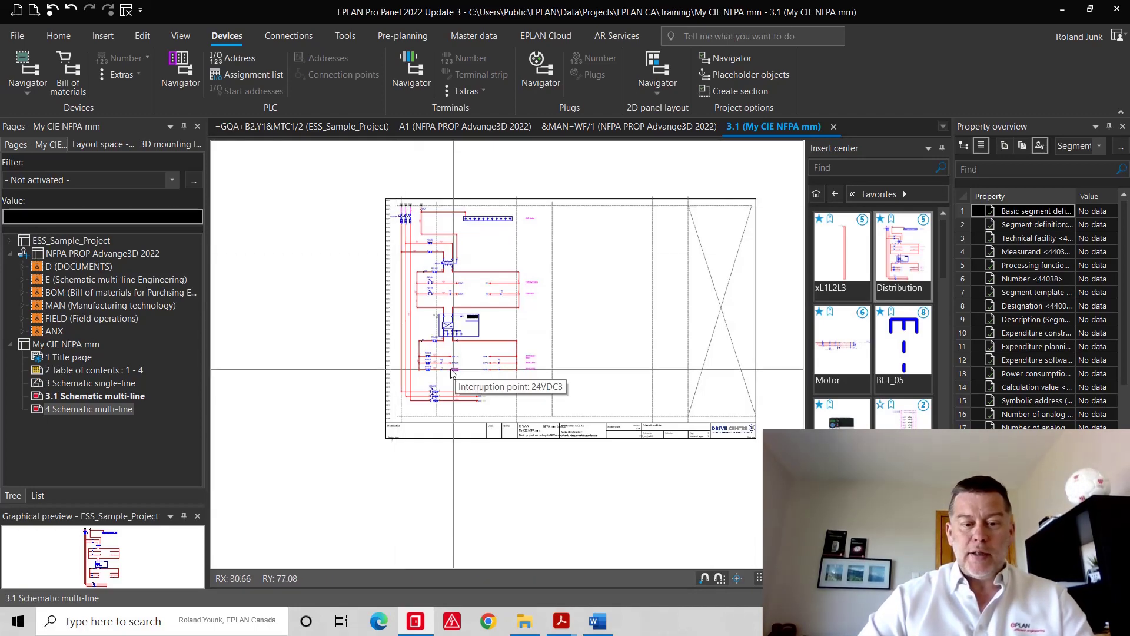
{"action": "scroll", "coordinate": [452, 372], "scroll_direction": "up", "scroll_amount": 5}
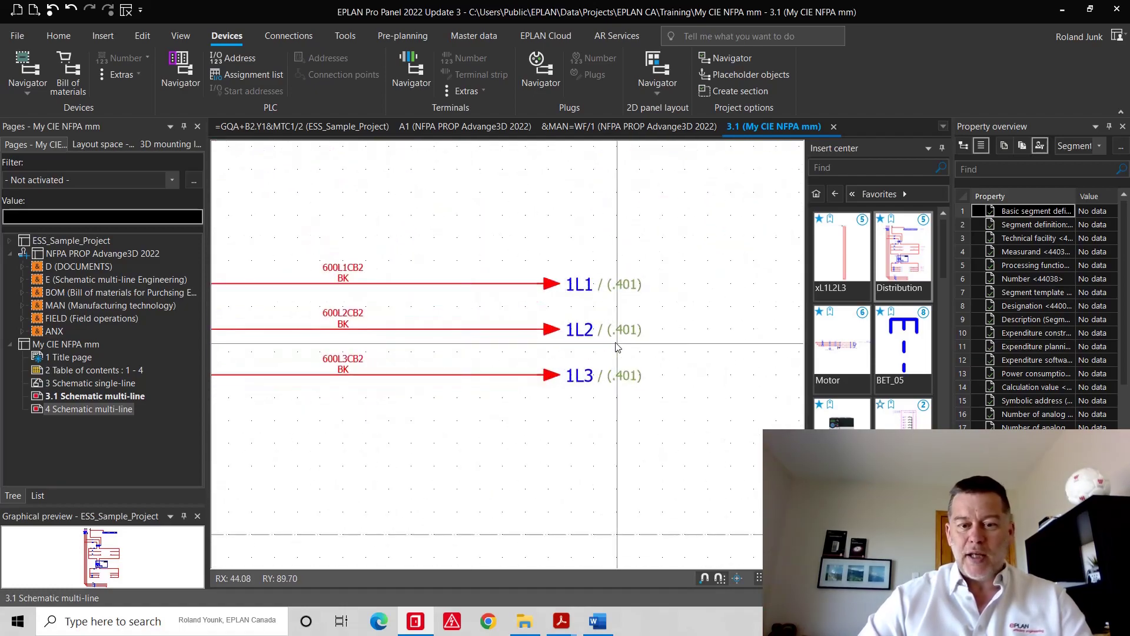
{"action": "key", "text": "Page_Down"}
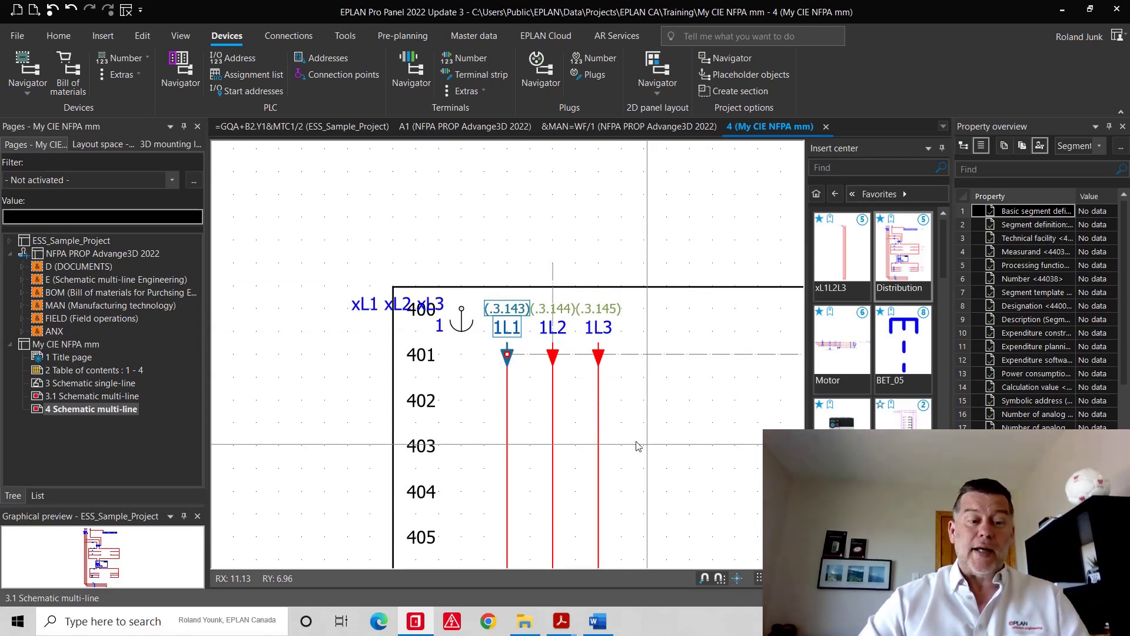
- Renumber schematic pages 3.1 and 4 with starting number 10 and increment 1, converting subpages into main pages
{"action": "left_click", "coordinate": [66, 399], "text": "shift"}
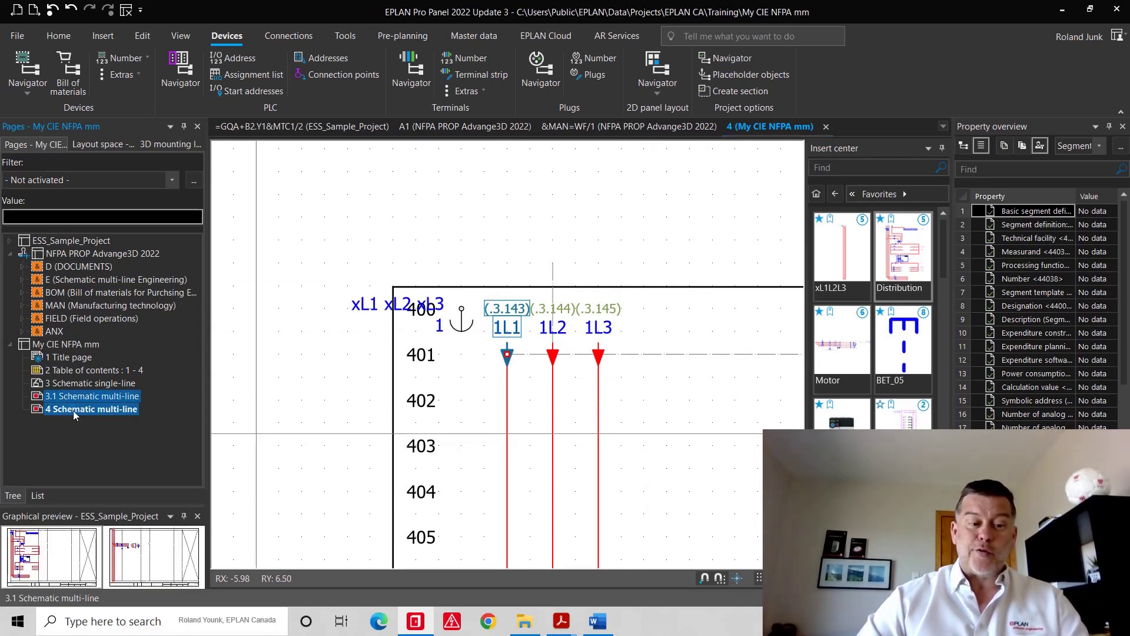
{"action": "right_click", "coordinate": [73, 411]}
{"action": "left_click", "coordinate": [120, 277]}
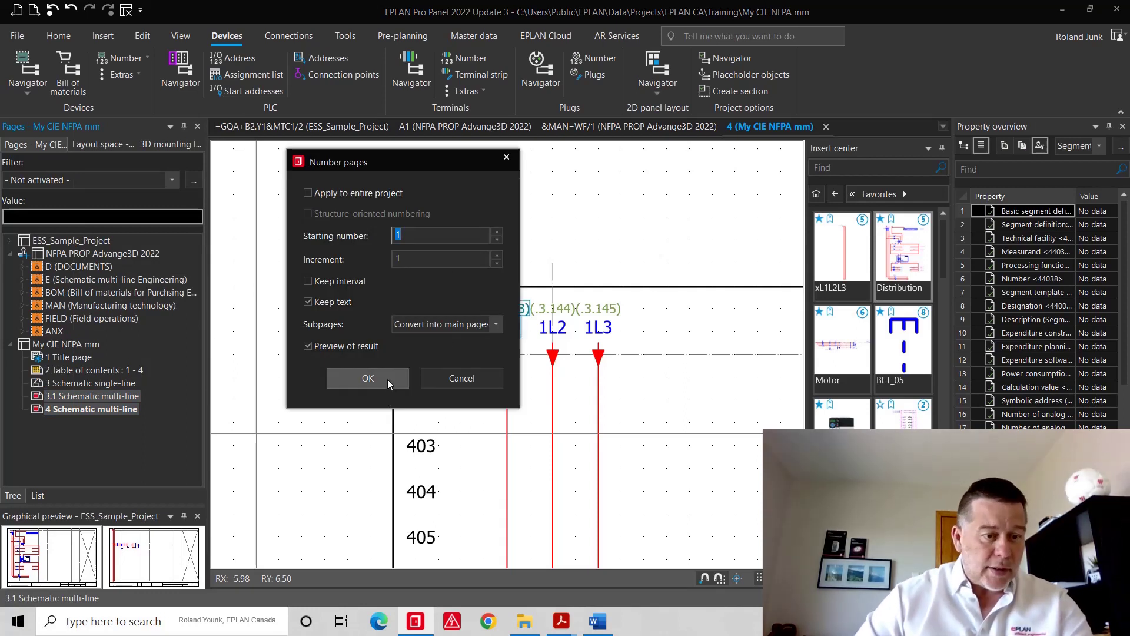
{"action": "type", "text": "10"}
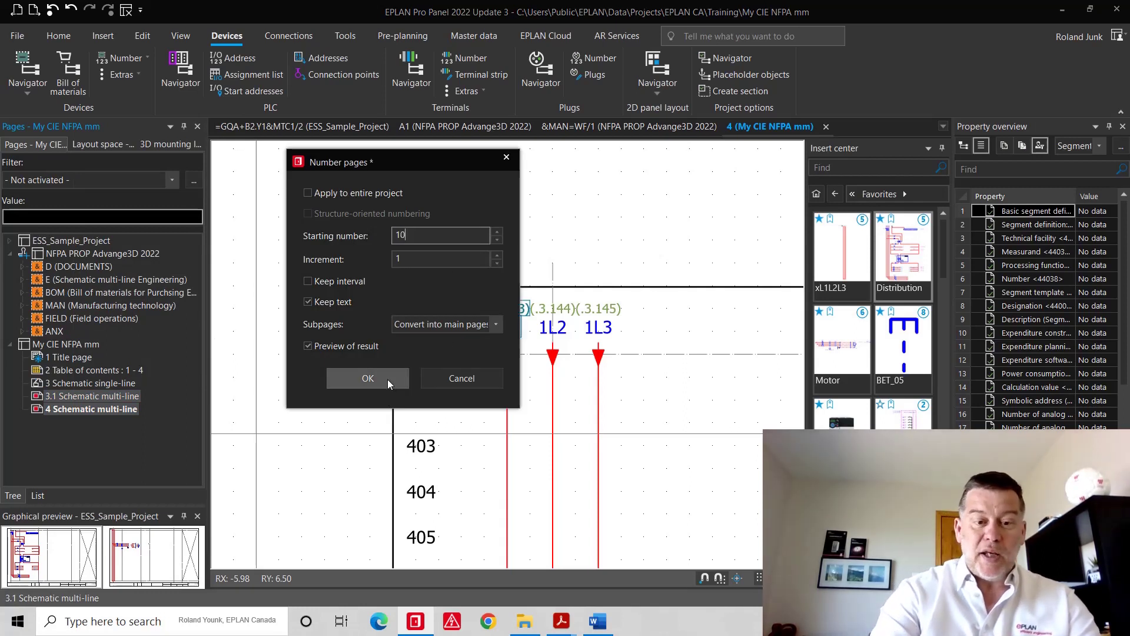
{"action": "left_click", "coordinate": [388, 382]}
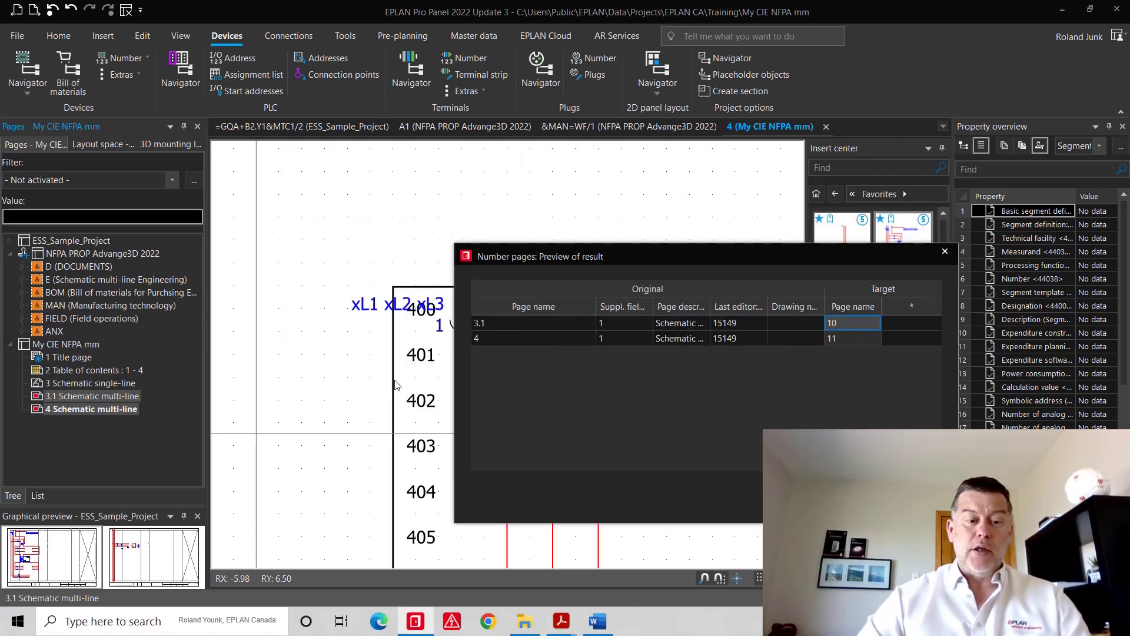
{"action": "key", "text": "Return"}
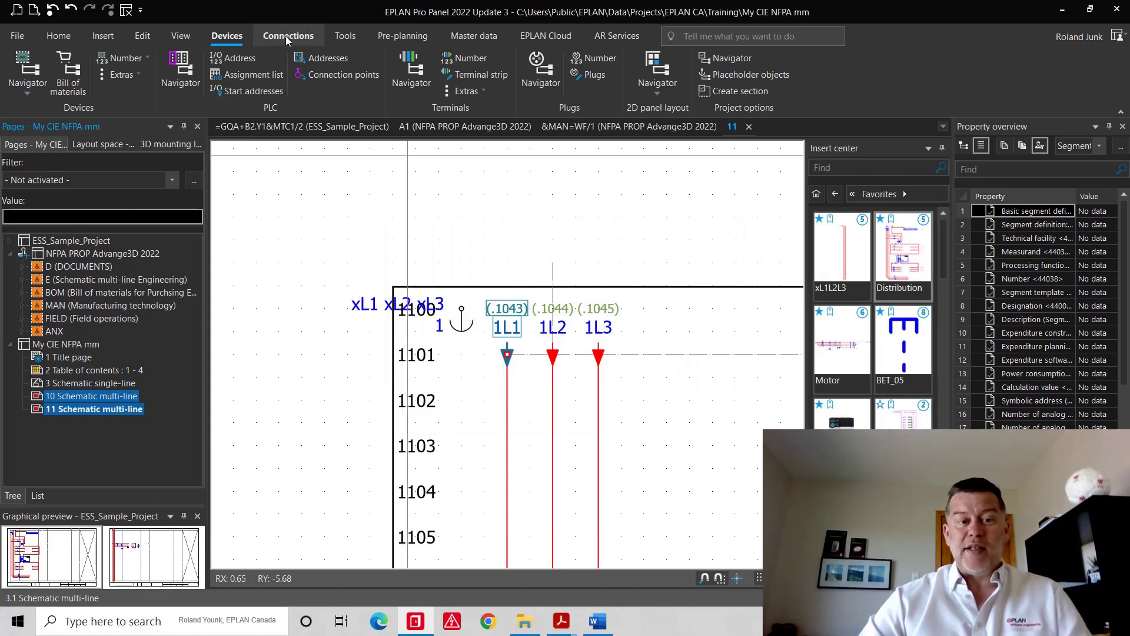
- Number the devices on pages 10 and 11 offline in the NFPA standard format and inspect the motor circuit's designations on page 11
{"action": "left_click", "coordinate": [125, 59]}
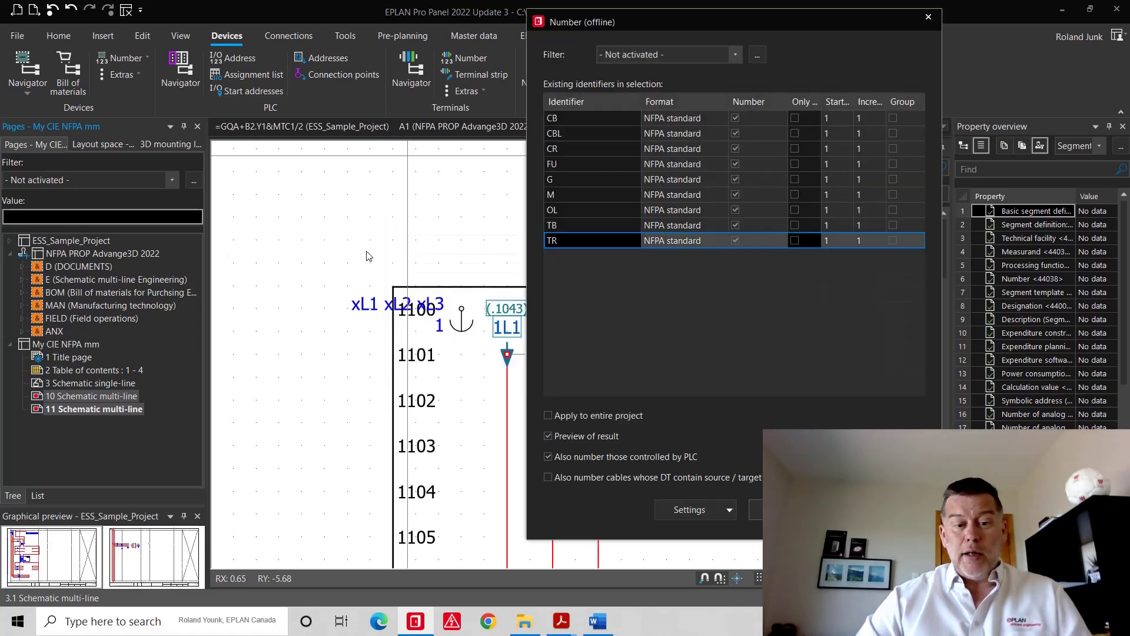
{"action": "left_click", "coordinate": [759, 510]}
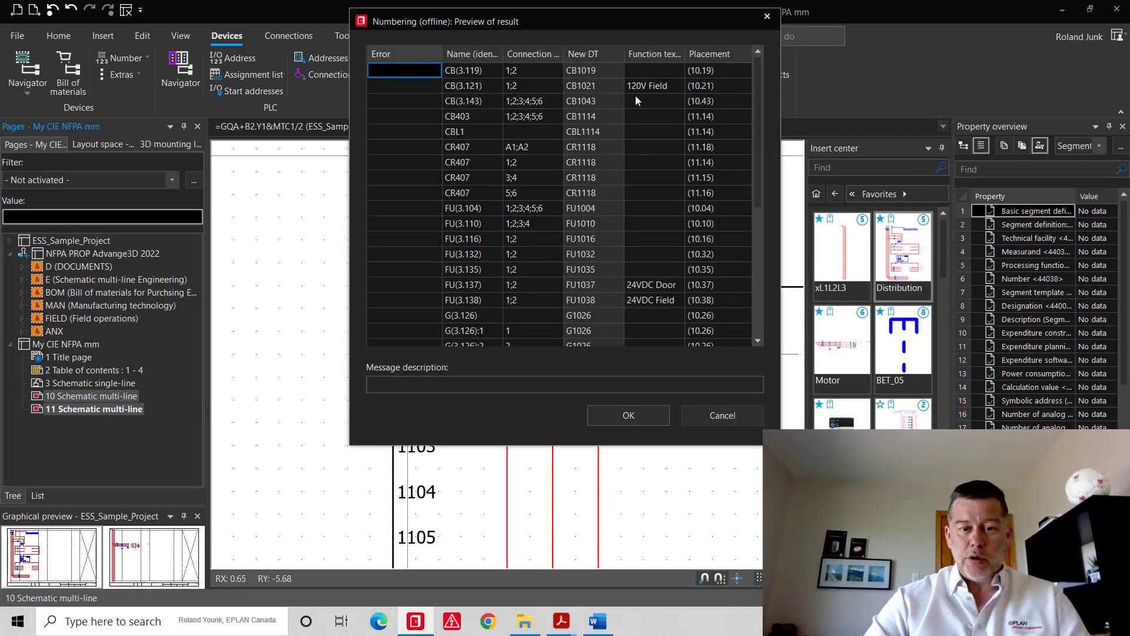
{"action": "left_click", "coordinate": [631, 415]}
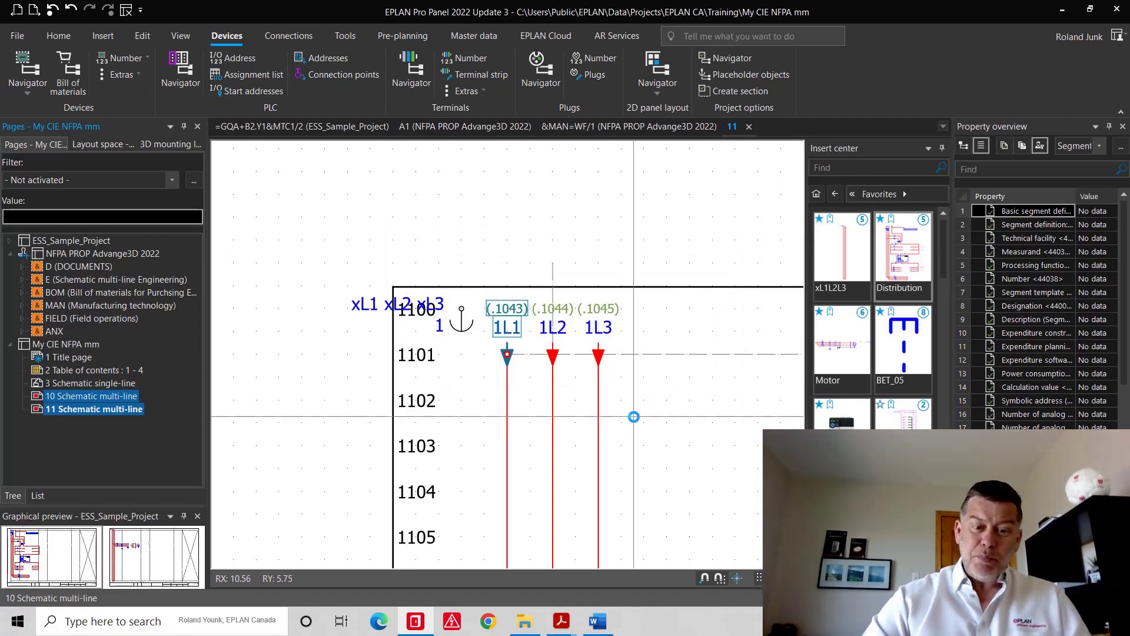
{"action": "scroll", "coordinate": [322, 246], "scroll_direction": "down", "scroll_amount": 3}
{"action": "scroll", "coordinate": [322, 245], "scroll_direction": "down", "scroll_amount": 2}
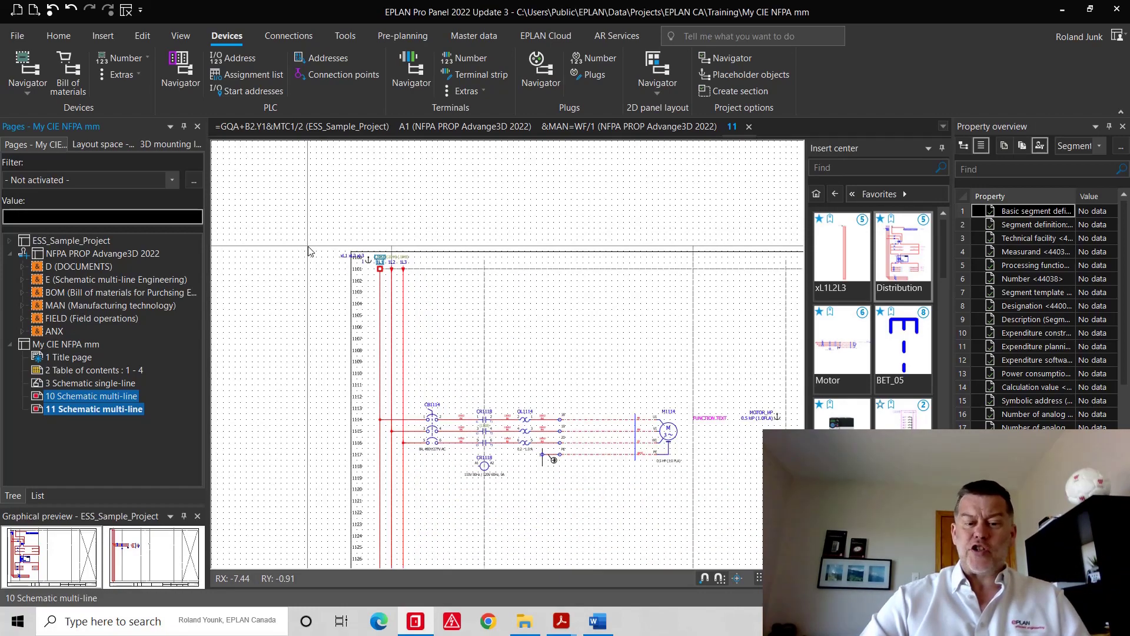
{"action": "scroll", "coordinate": [448, 294], "scroll_direction": "up", "scroll_amount": 1}
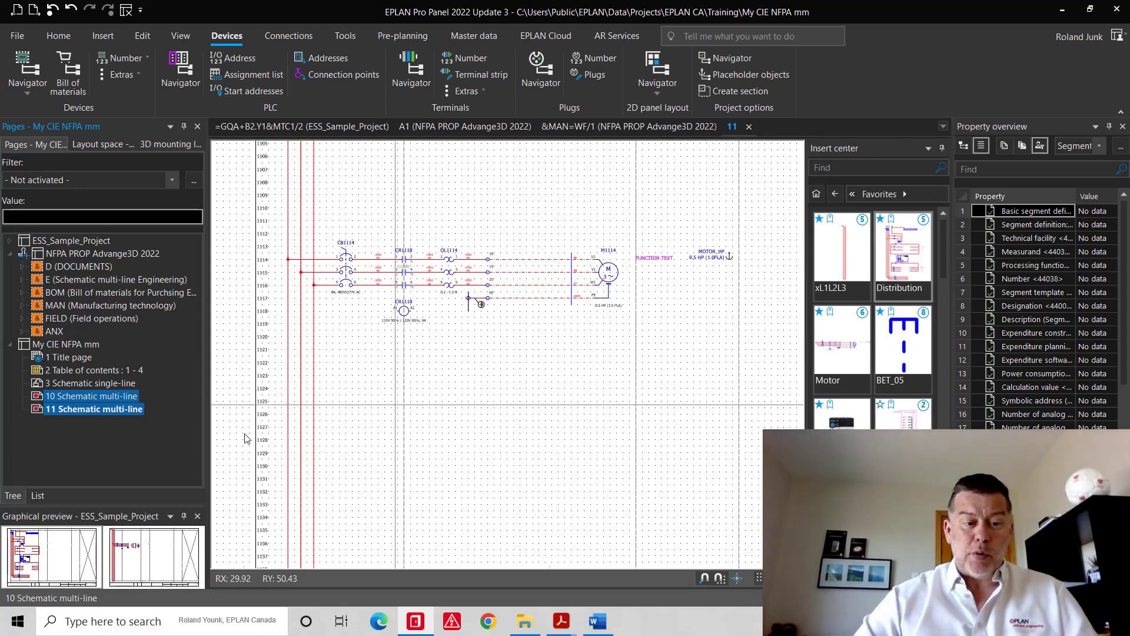
- In the project structure of My CIE NFPA mm, set Pages to Function designation, location designation and document type
{"action": "right_click", "coordinate": [88, 344]}
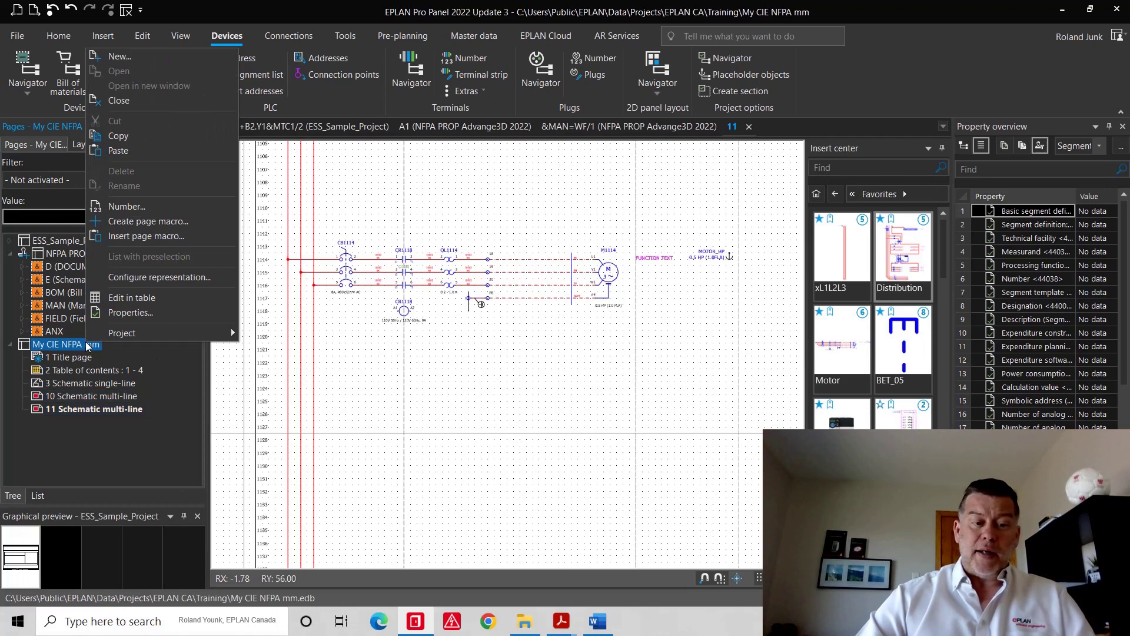
{"action": "left_click", "coordinate": [147, 313]}
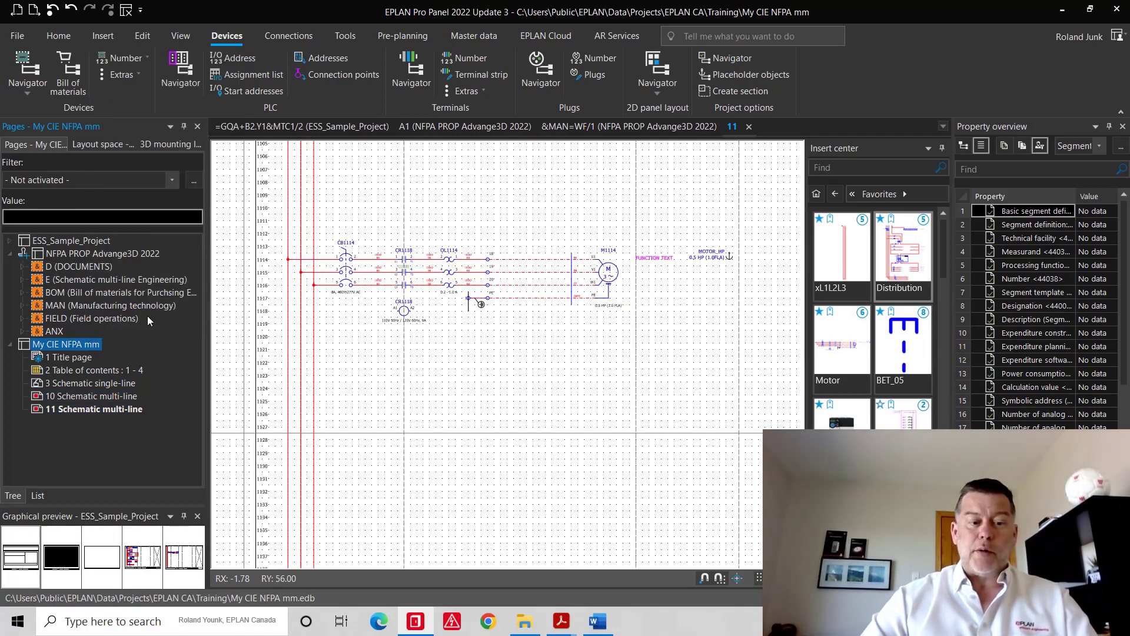
{"action": "left_click", "coordinate": [179, 252]}
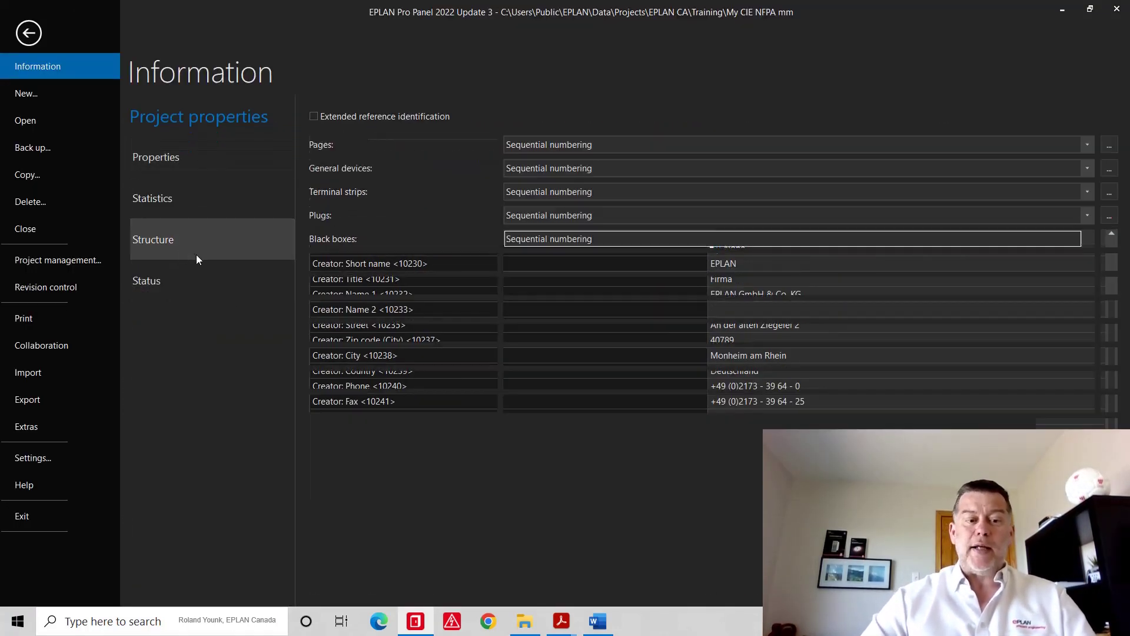
{"action": "left_click", "coordinate": [746, 144]}
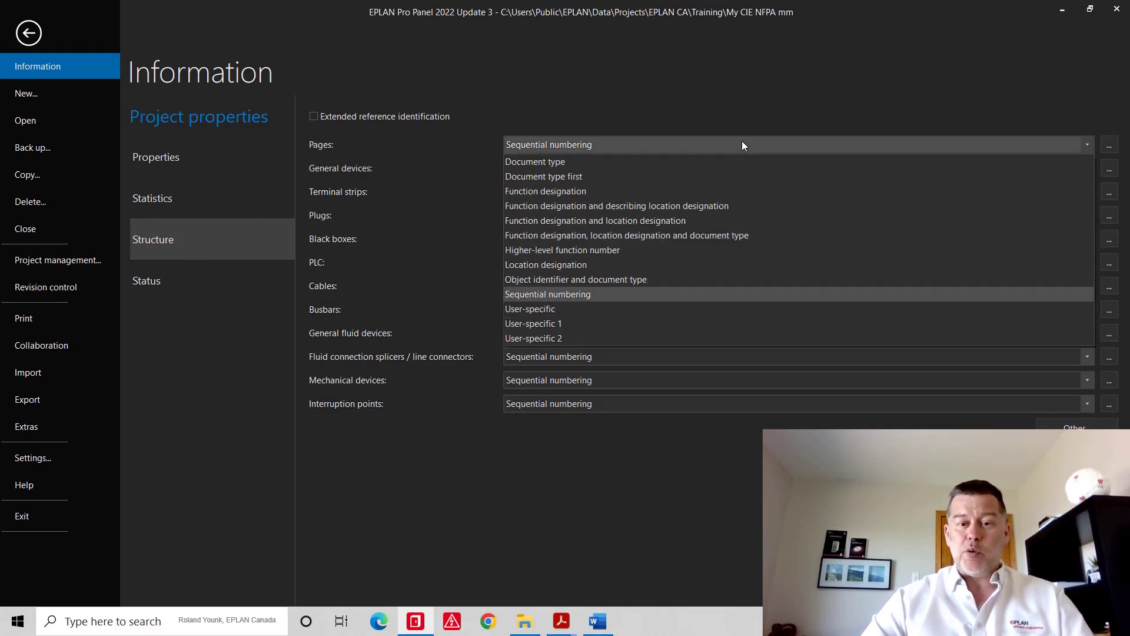
{"action": "left_click", "coordinate": [687, 236]}
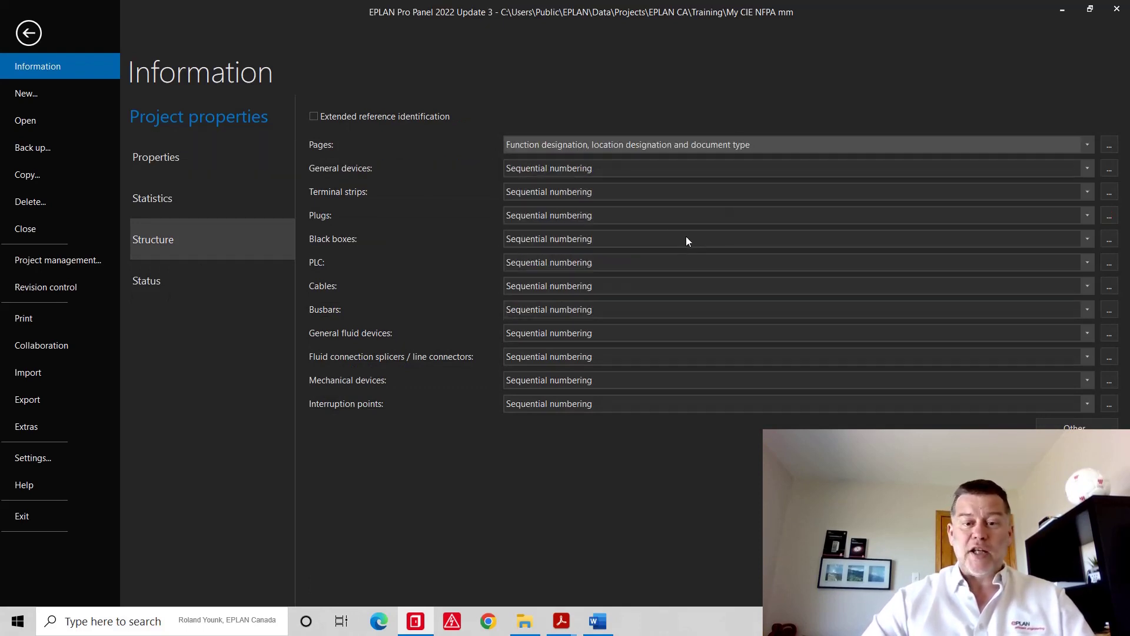
- Set the structure of general devices, terminal strips, plugs, black boxes and PLC to Location designation
{"action": "left_click", "coordinate": [603, 168]}
{"action": "left_click", "coordinate": [615, 243]}
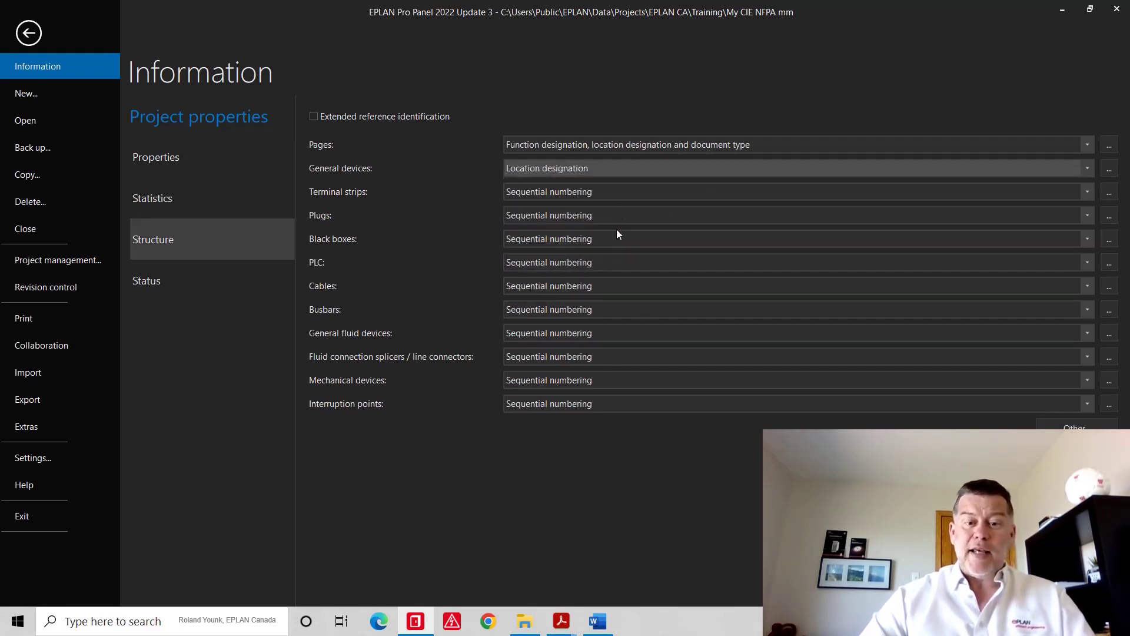
{"action": "left_click", "coordinate": [617, 192]}
{"action": "left_click", "coordinate": [617, 267]}
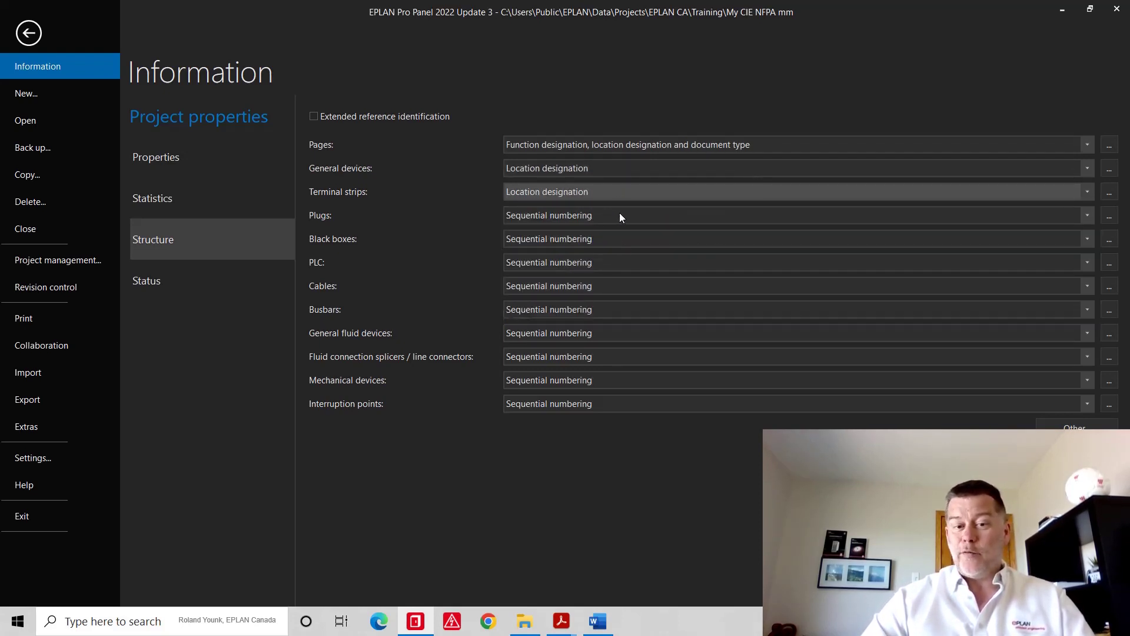
{"action": "left_click", "coordinate": [619, 215]}
{"action": "left_click", "coordinate": [615, 292]}
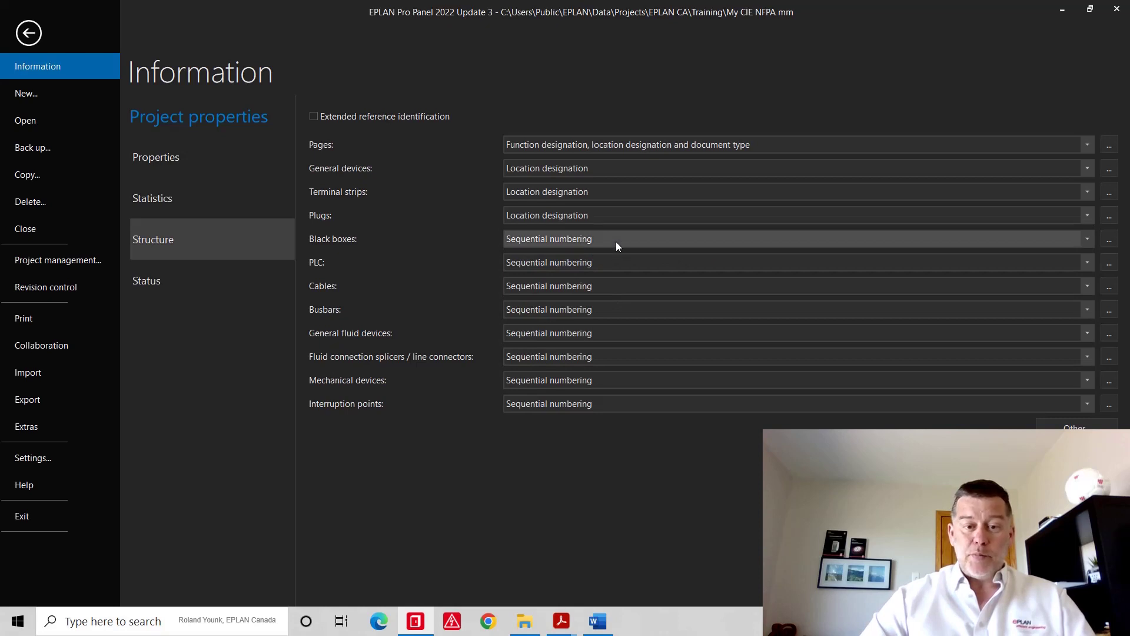
{"action": "left_click", "coordinate": [615, 239]}
{"action": "left_click", "coordinate": [616, 313]}
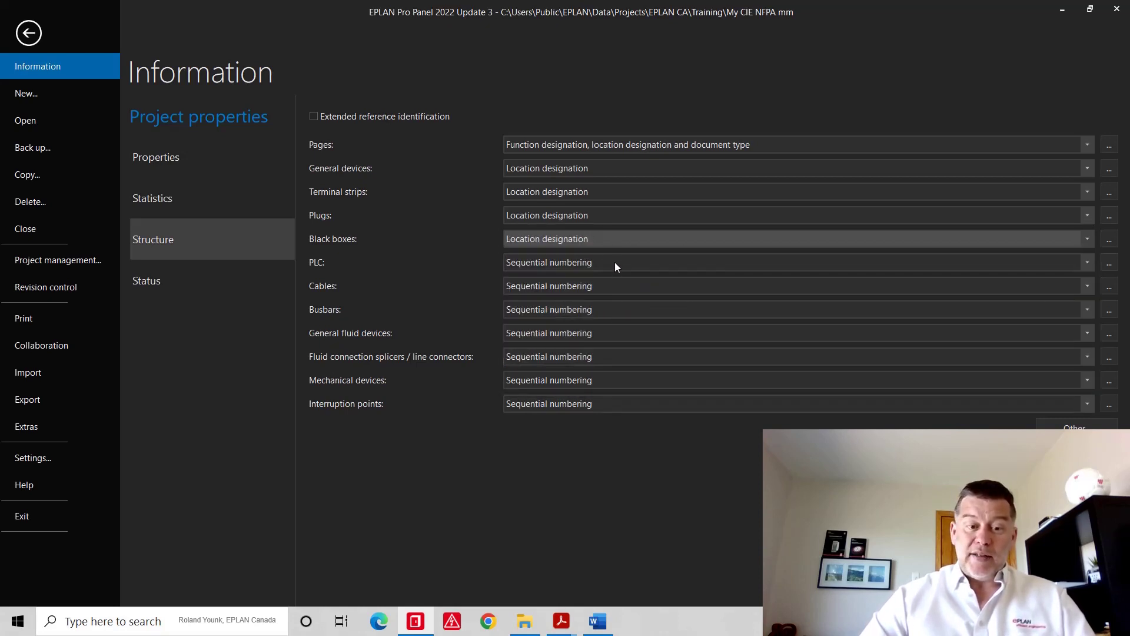
{"action": "left_click", "coordinate": [614, 262]}
{"action": "left_click", "coordinate": [612, 338]}
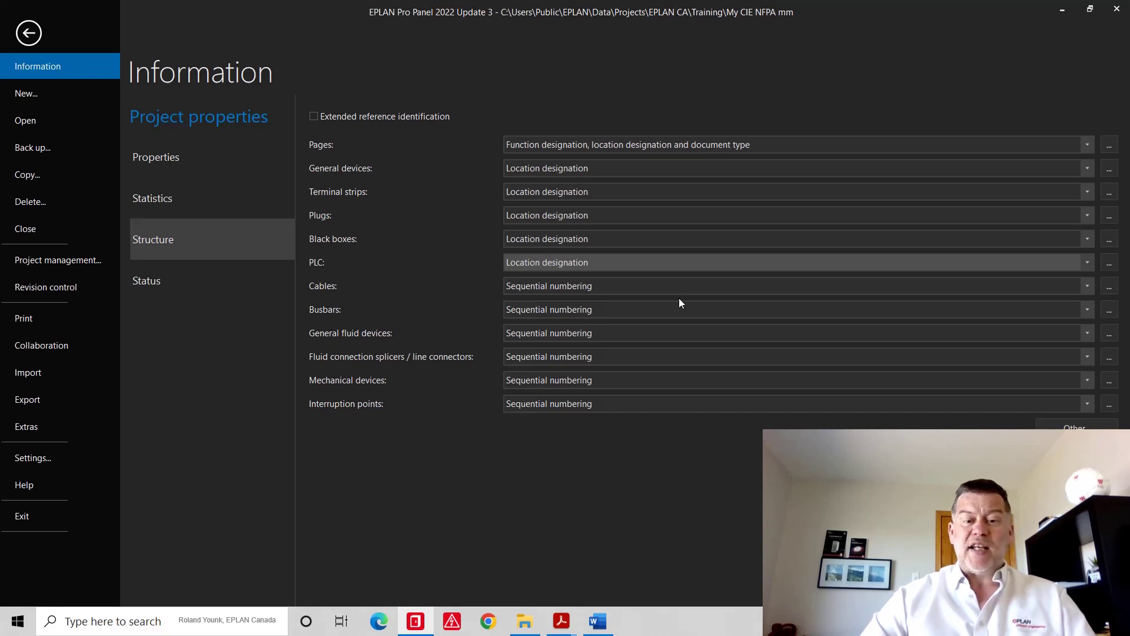
- Set the structure of cables, busbars and interruption points to Location designation and save the changed structure data
{"action": "left_click", "coordinate": [652, 286]}
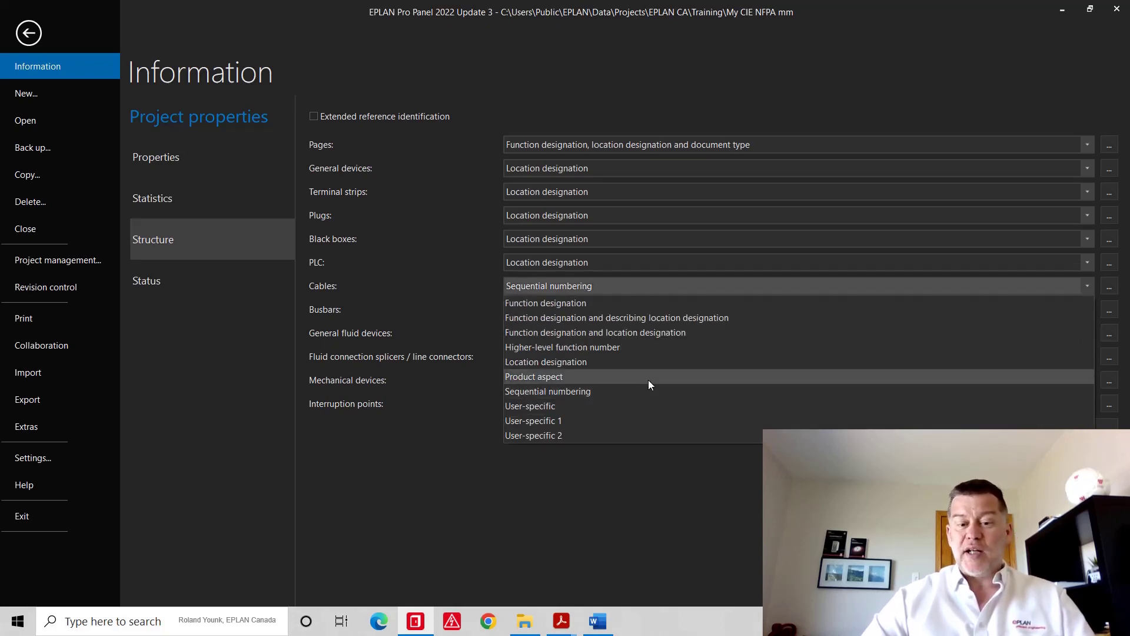
{"action": "left_click", "coordinate": [651, 362]}
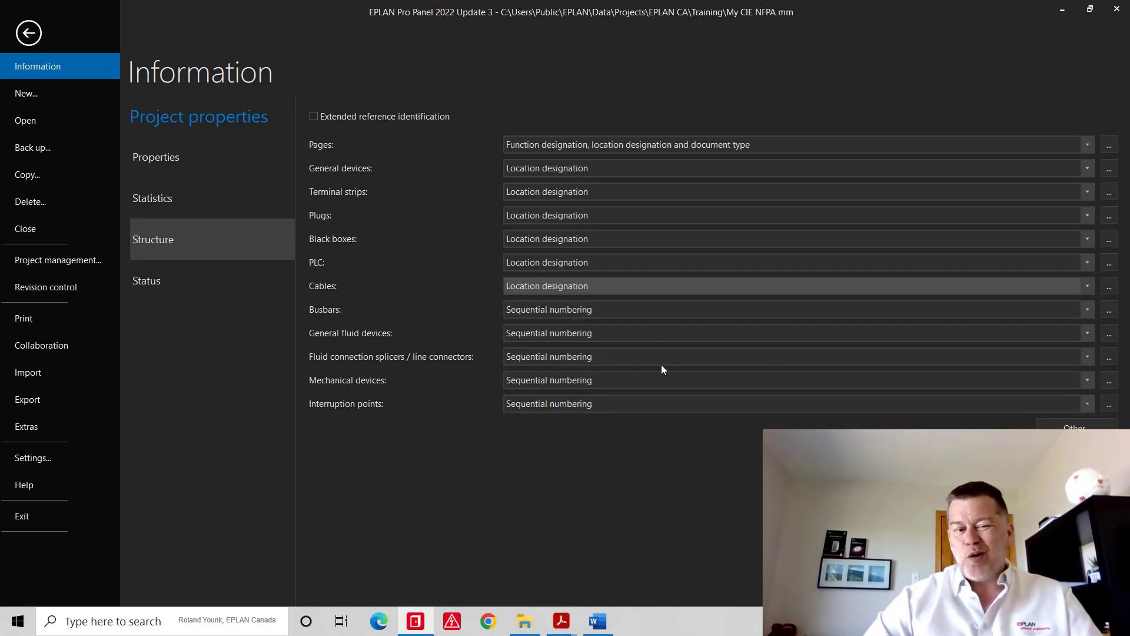
{"action": "left_click", "coordinate": [620, 306]}
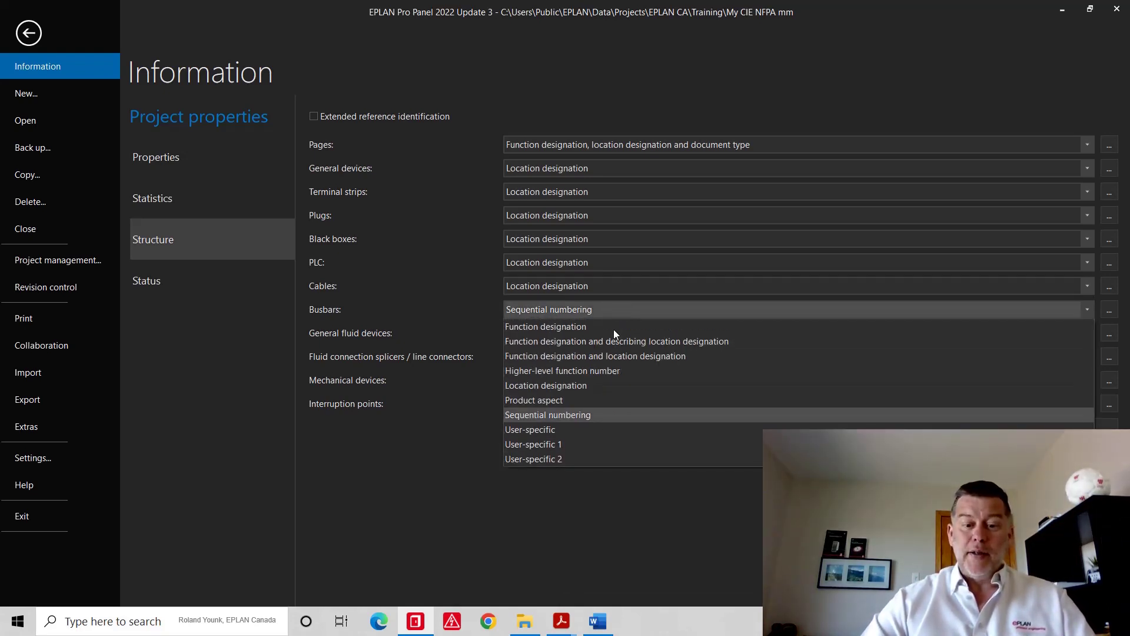
{"action": "left_click", "coordinate": [605, 390]}
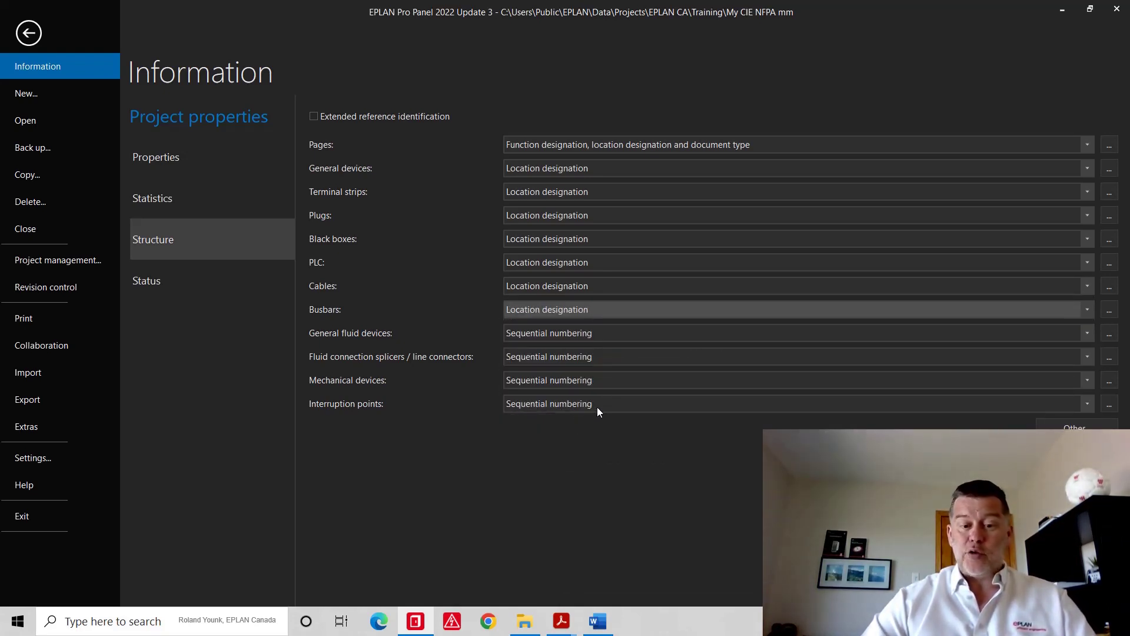
{"action": "left_click", "coordinate": [597, 406]}
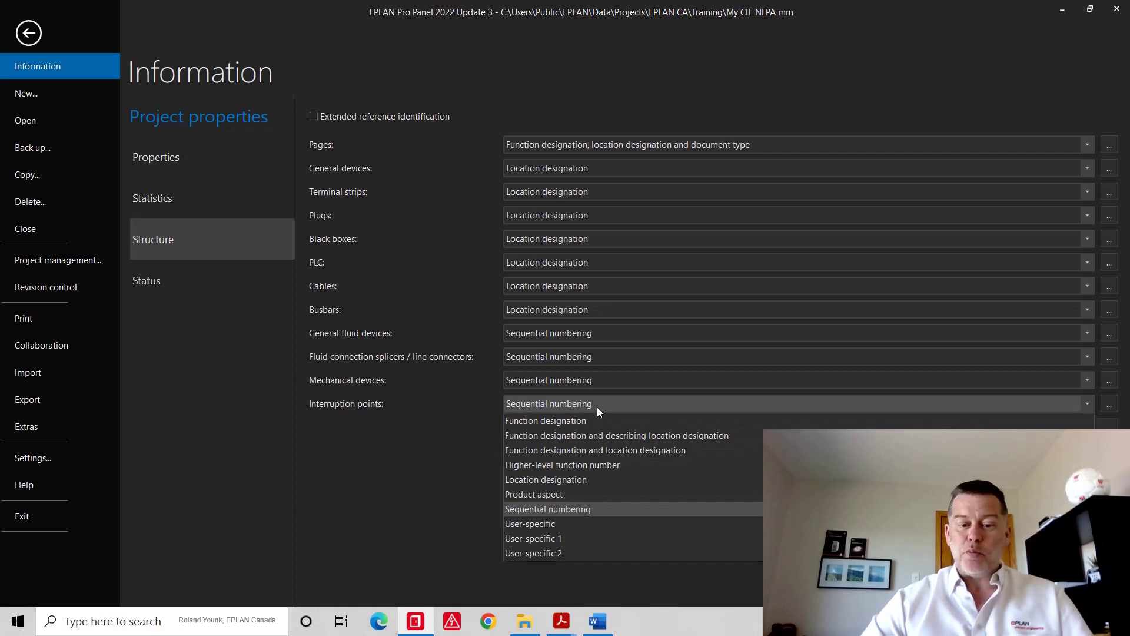
{"action": "left_click", "coordinate": [601, 482]}
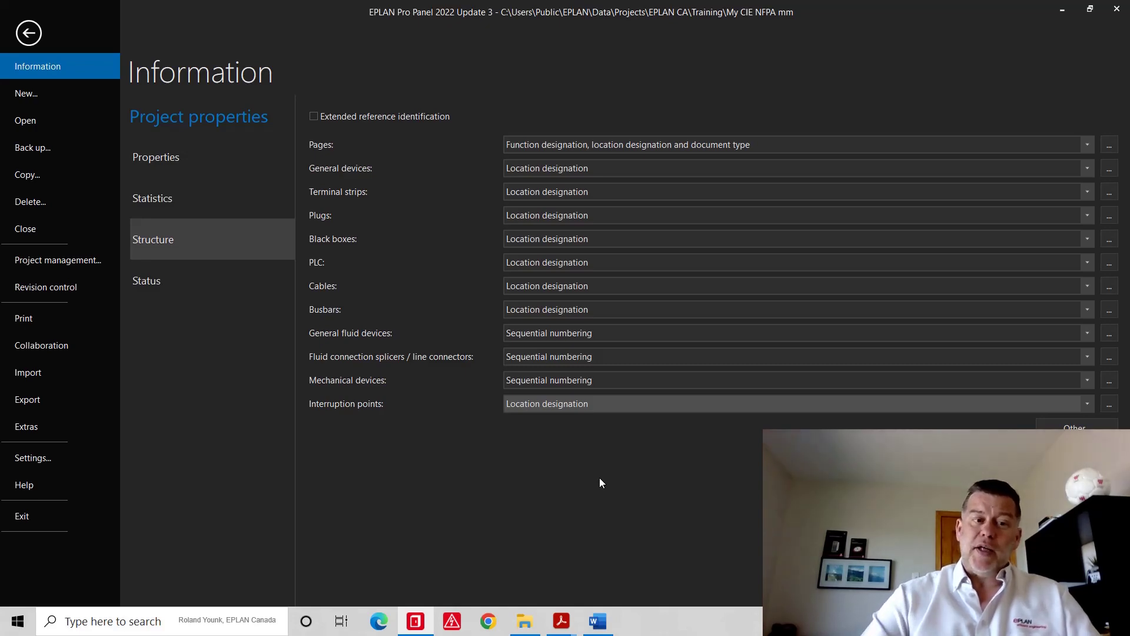
{"action": "left_click", "coordinate": [30, 34]}
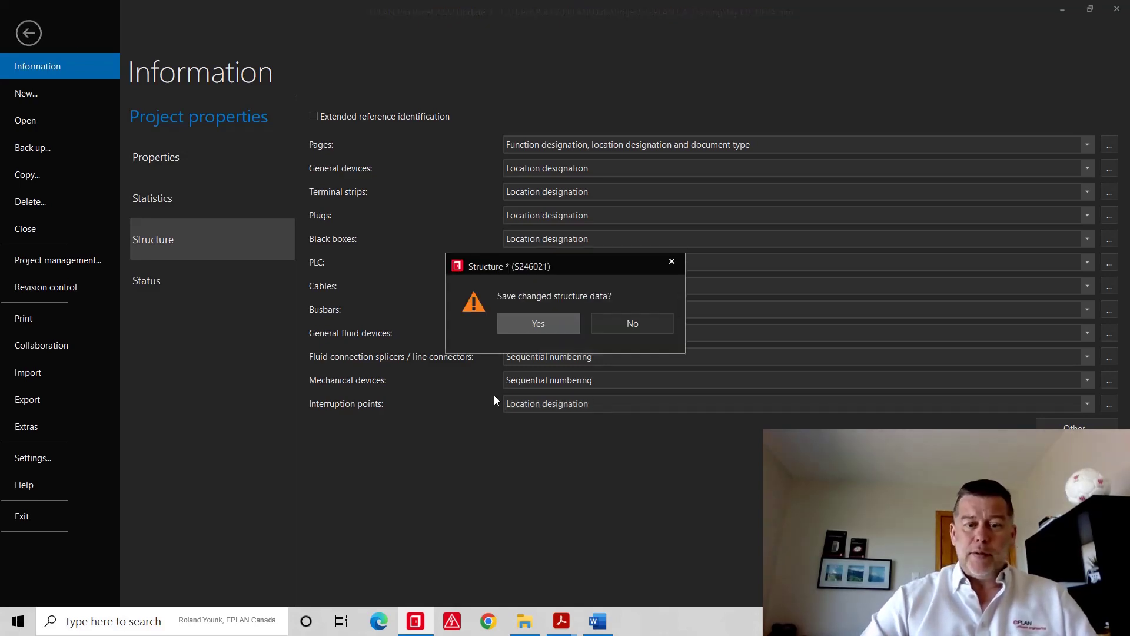
{"action": "left_click", "coordinate": [541, 319]}
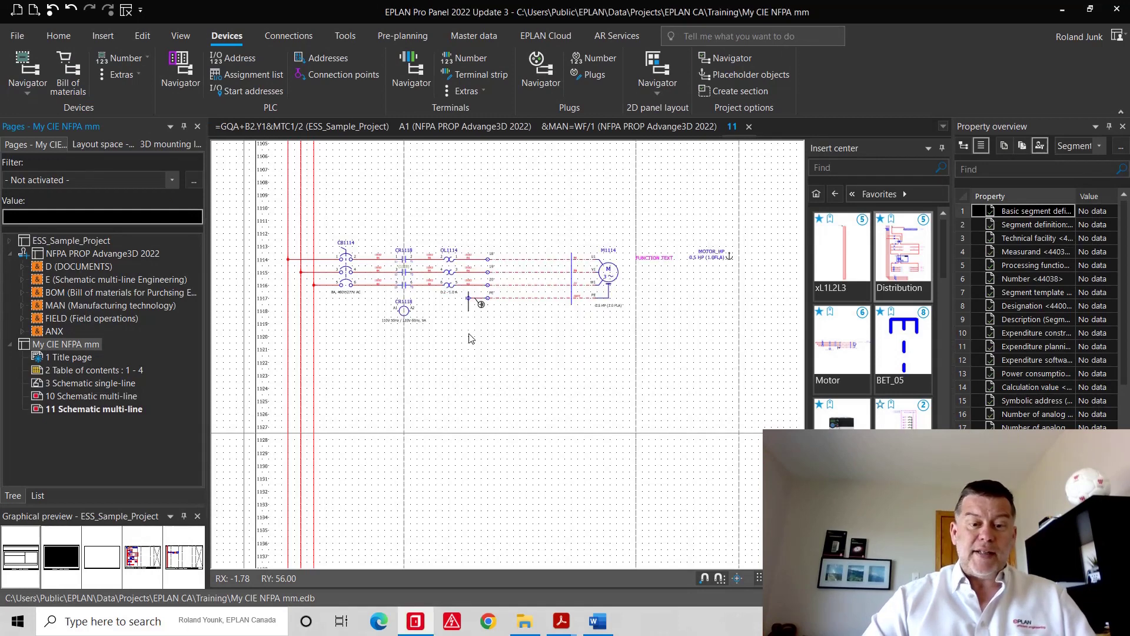
- Select schematic pages 3, 10 and 11 of My CIE NFPA mm and set their document type to ENG
{"action": "left_click", "coordinate": [100, 384]}
{"action": "left_click", "coordinate": [94, 412], "text": "shift"}
{"action": "right_click", "coordinate": [91, 410]}
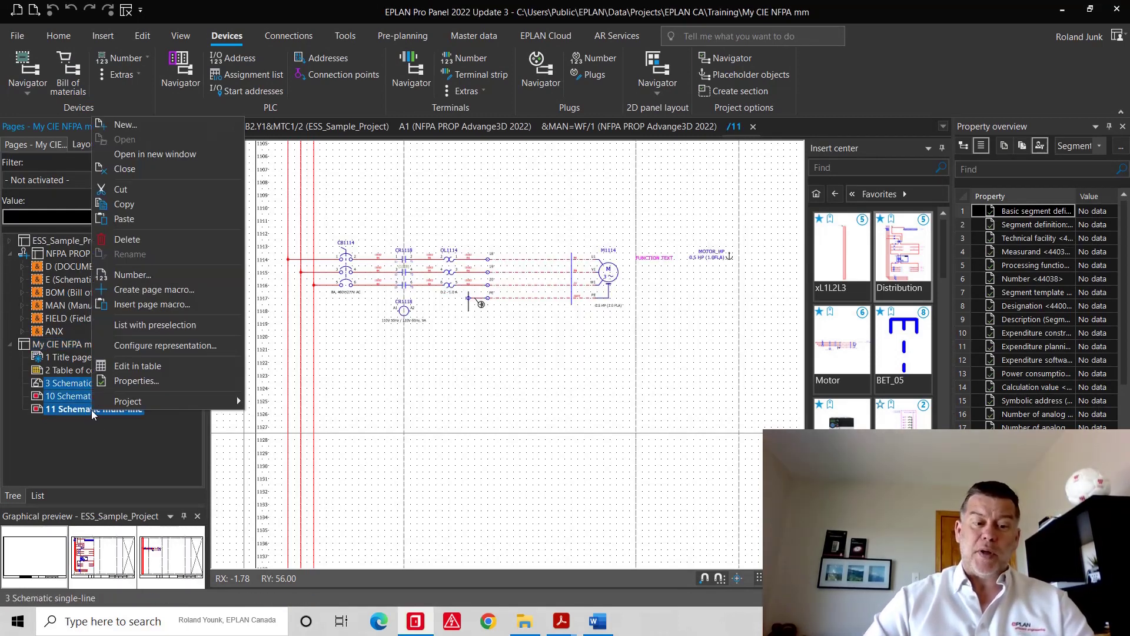
{"action": "left_click", "coordinate": [151, 380]}
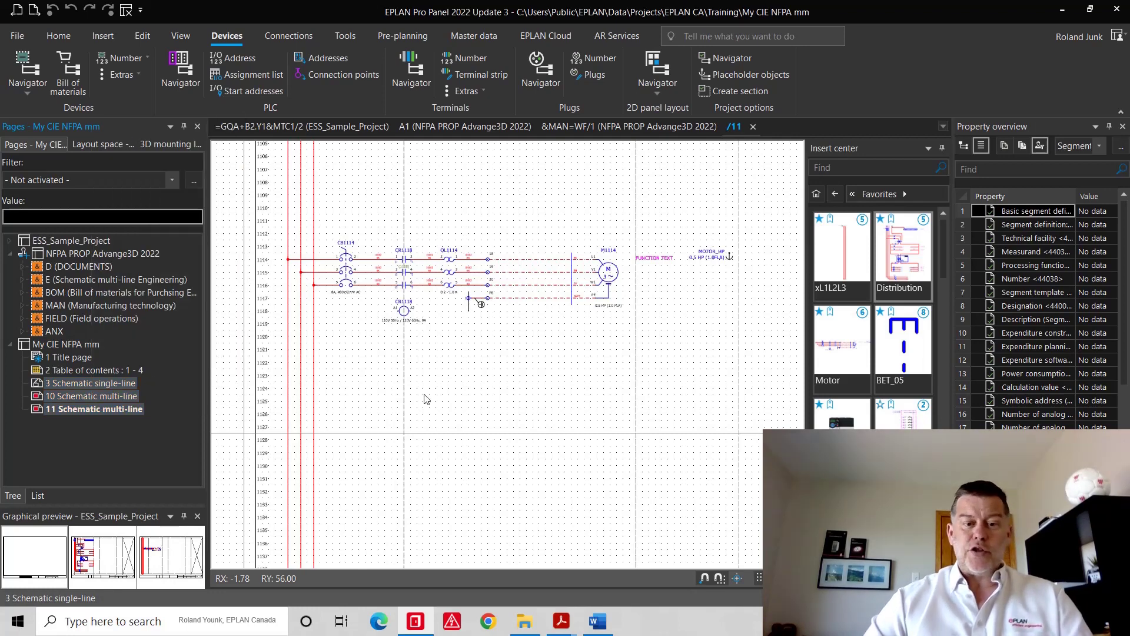
{"action": "key", "text": "ctrl+d"}
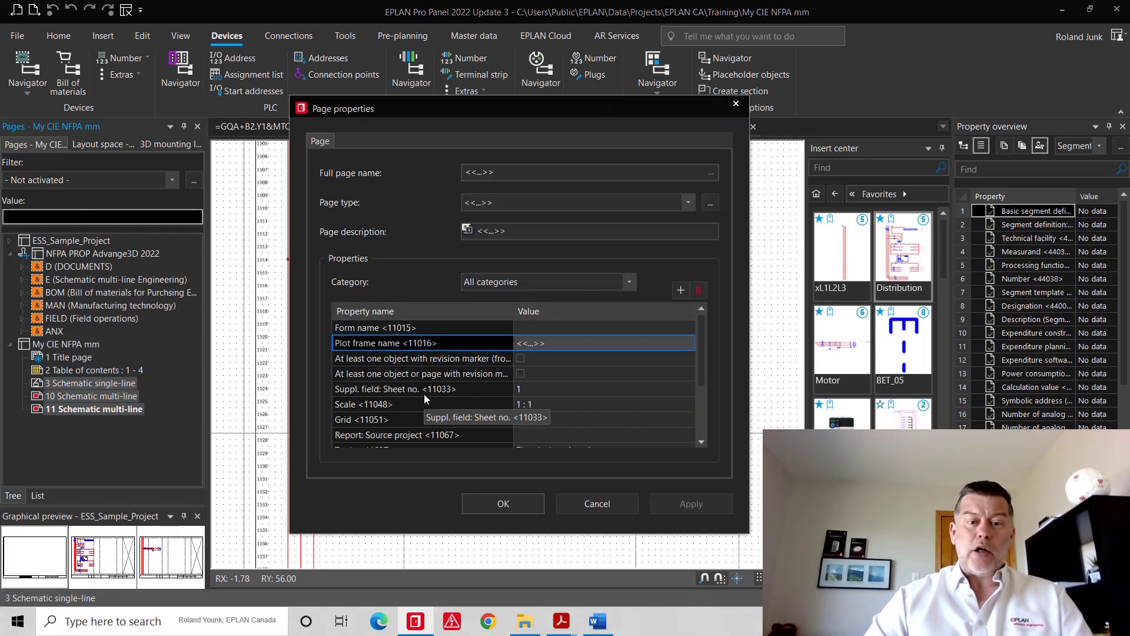
{"action": "left_click", "coordinate": [711, 174]}
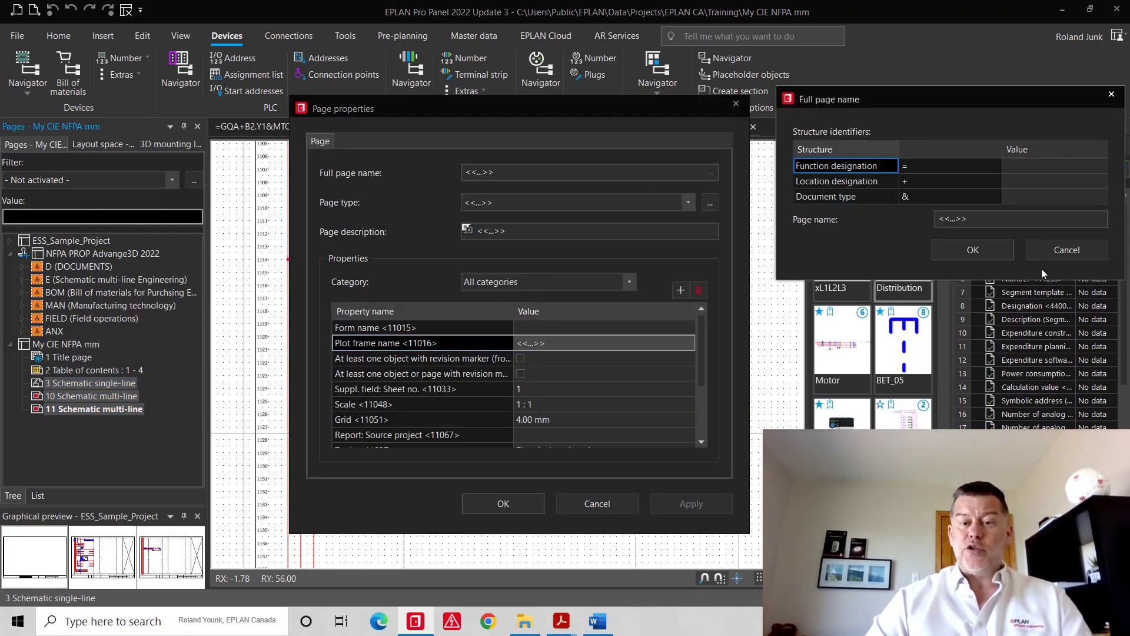
{"action": "left_click", "coordinate": [1095, 197]}
{"action": "left_click", "coordinate": [1101, 197]}
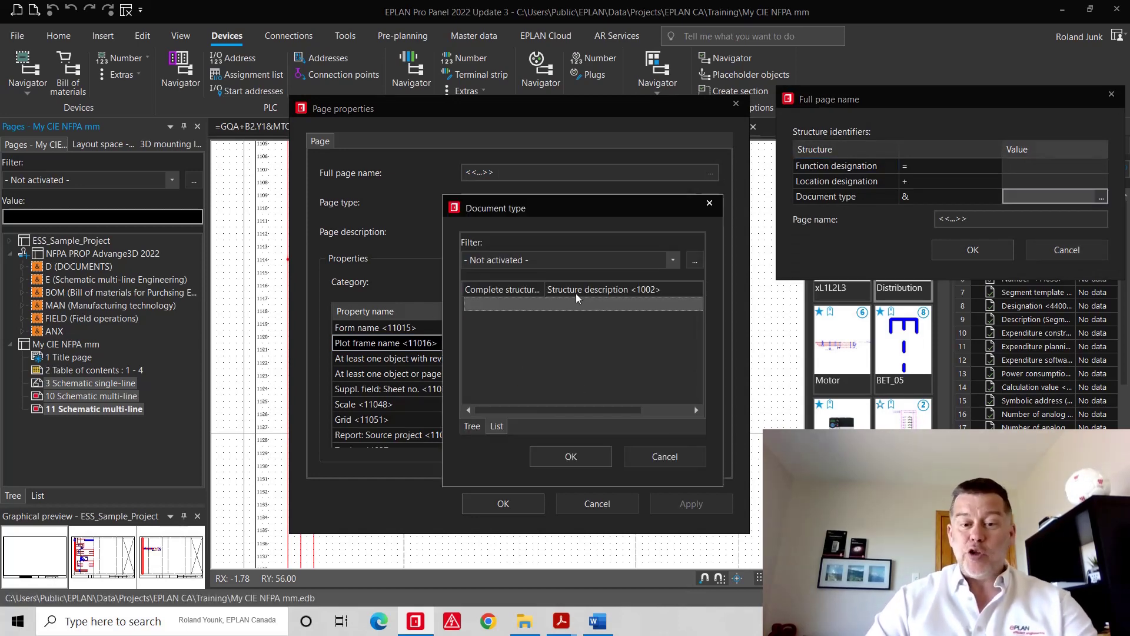
{"action": "left_click", "coordinate": [1070, 197]}
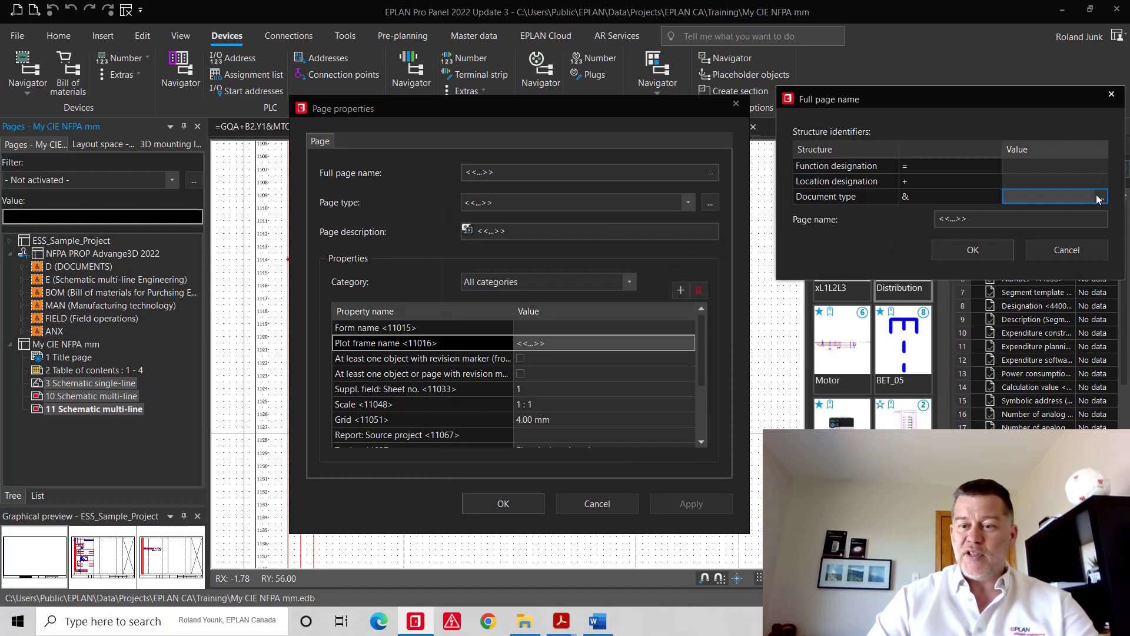
{"action": "type", "text": "e"}
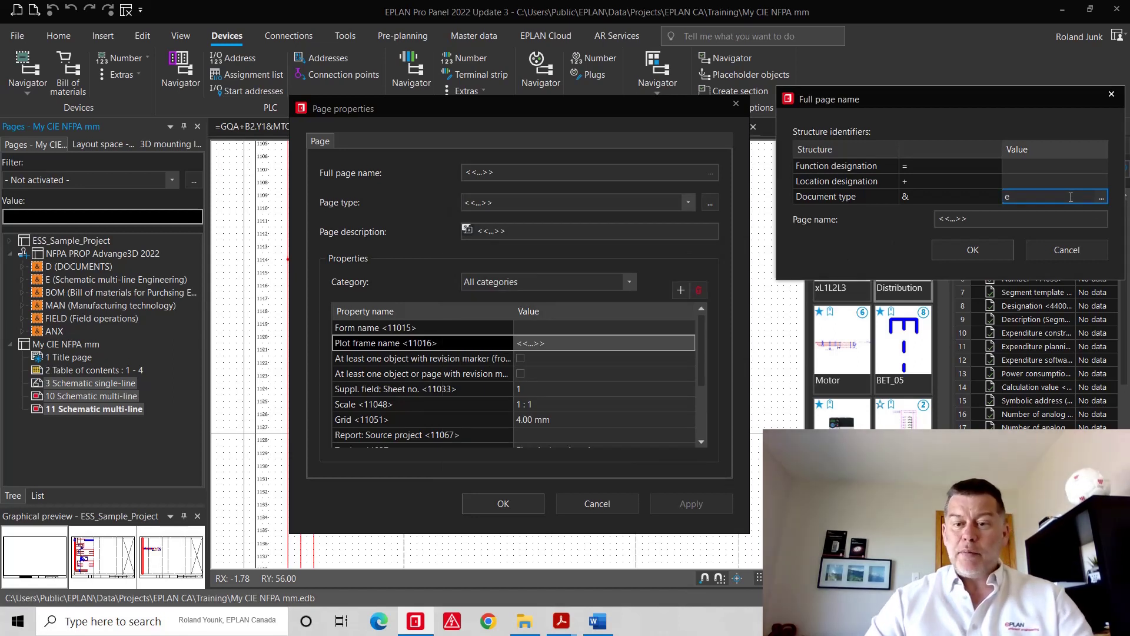
{"action": "key", "text": "BackSpace"}
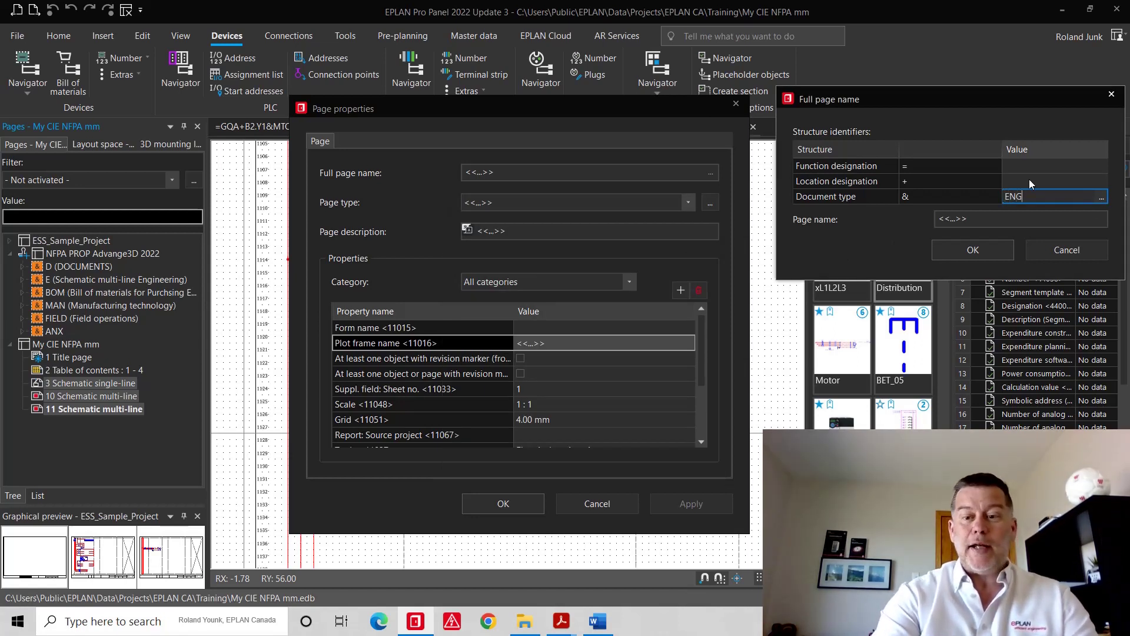
- Set the selected pages' location designation to A1, leave the function designation empty, and apply the page properties
{"action": "left_click", "coordinate": [1026, 182]}
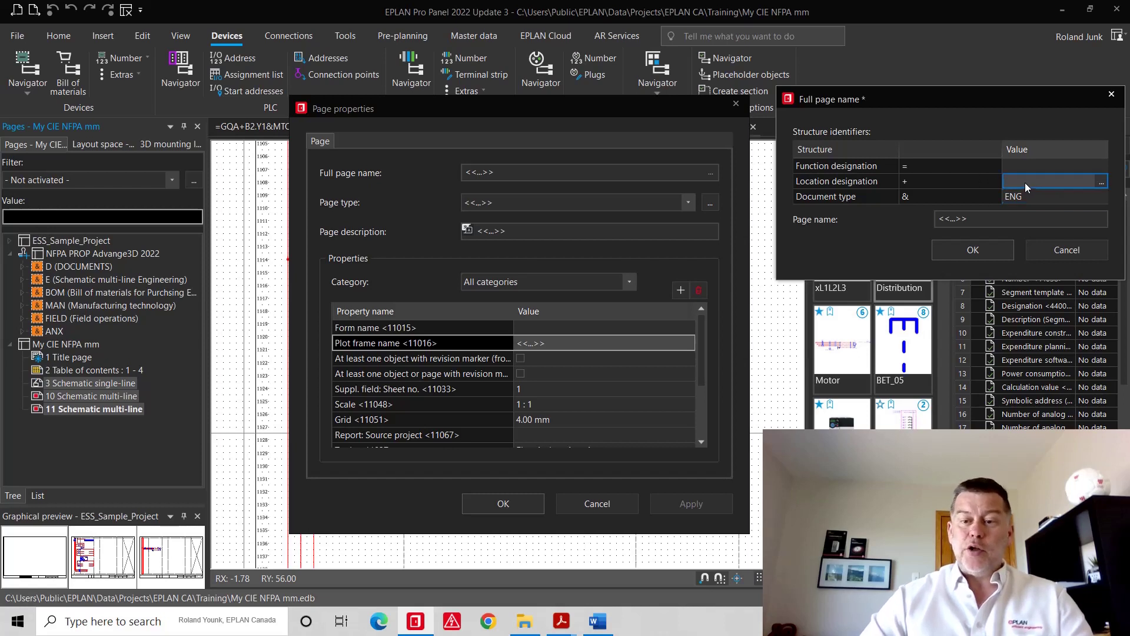
{"action": "type", "text": "A1"}
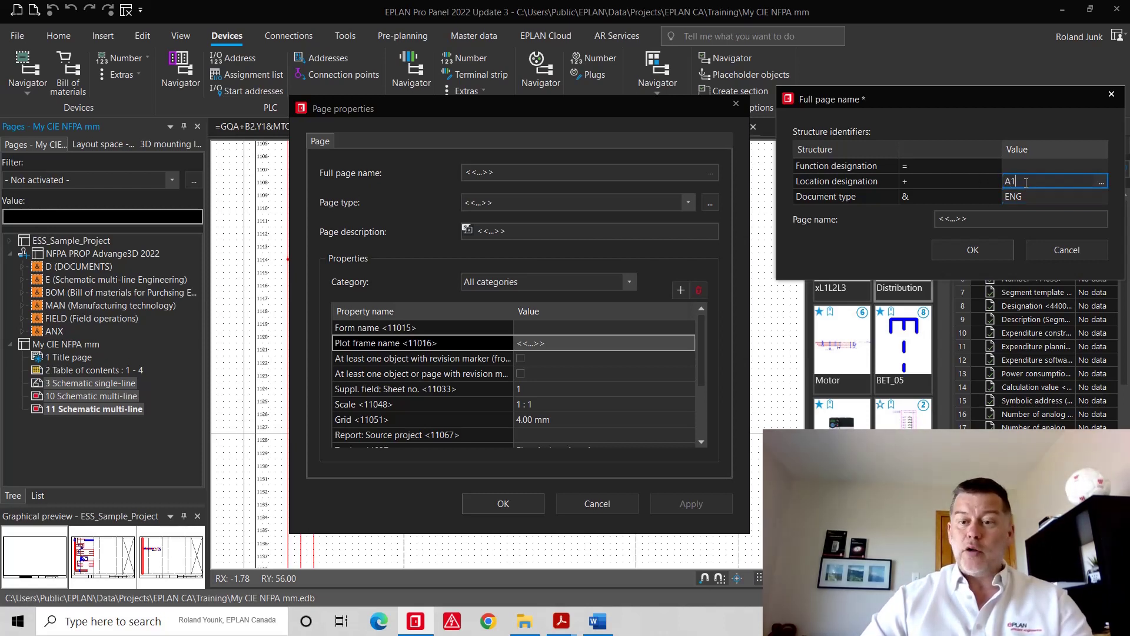
{"action": "left_click", "coordinate": [1014, 167]}
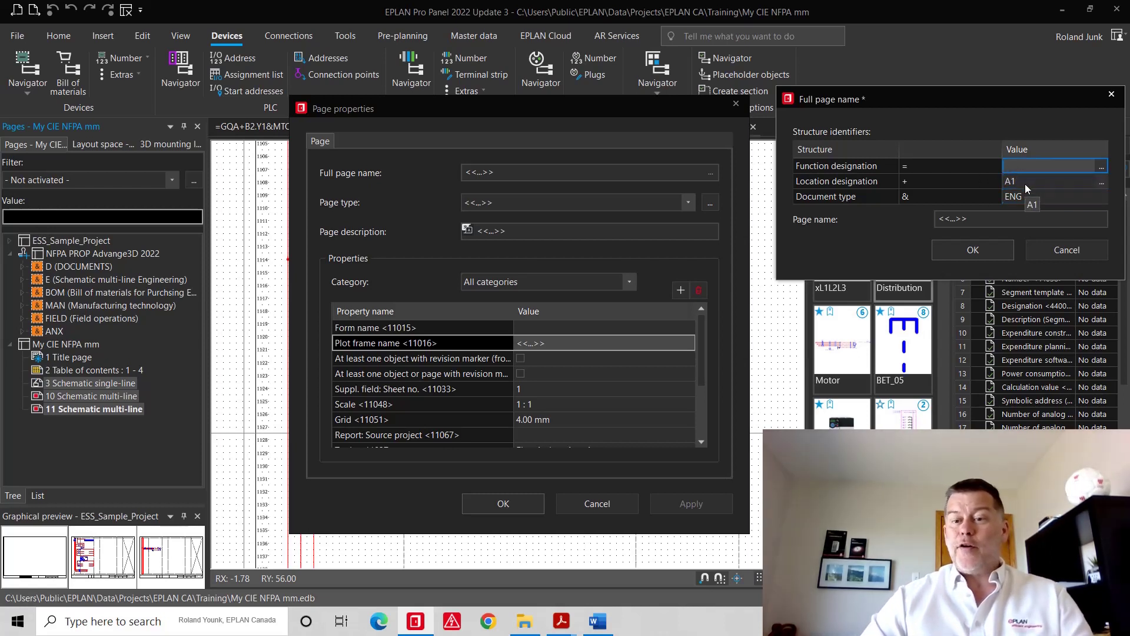
{"action": "left_click", "coordinate": [972, 250]}
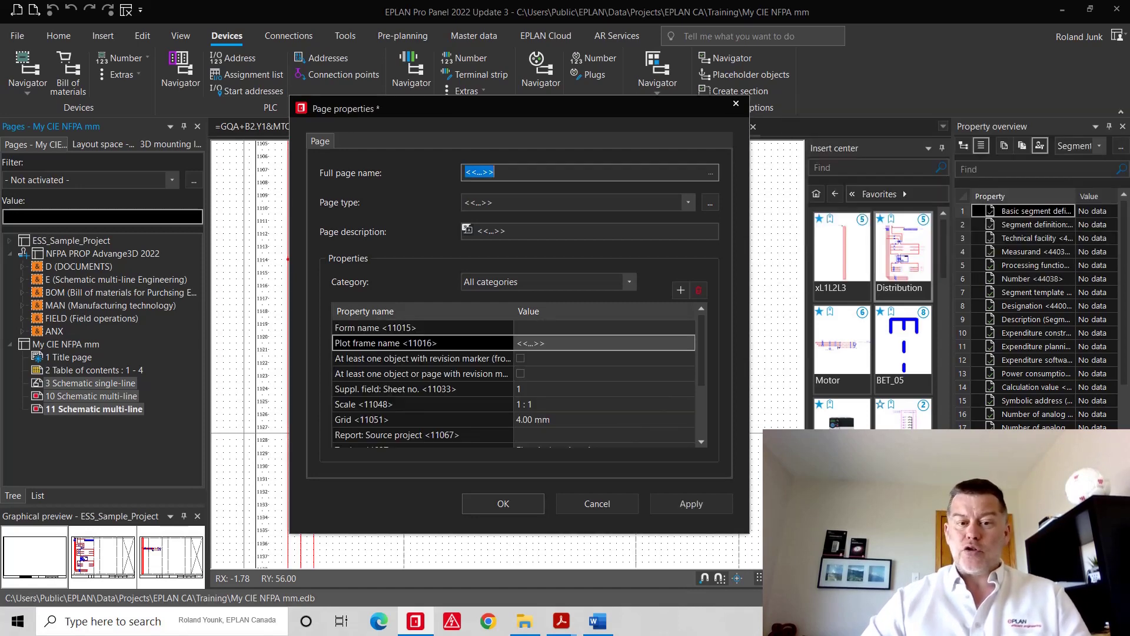
{"action": "left_click", "coordinate": [518, 504]}
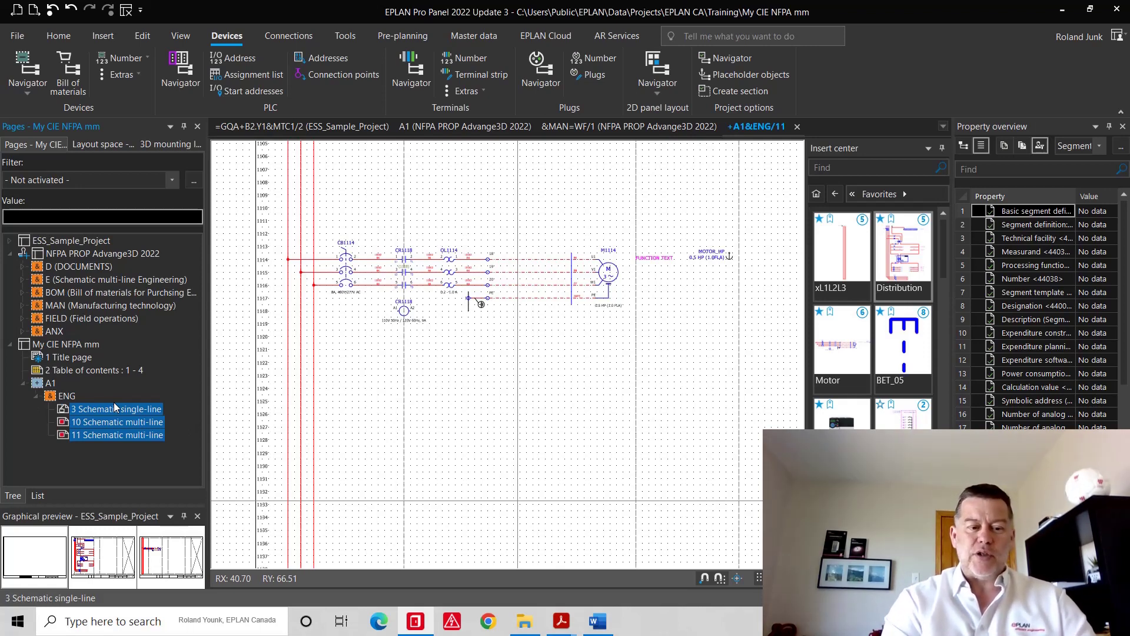
- Examine the devices assigned to location A1 in the device navigator of My CIE NFPA mm
{"action": "left_click", "coordinate": [13, 496]}
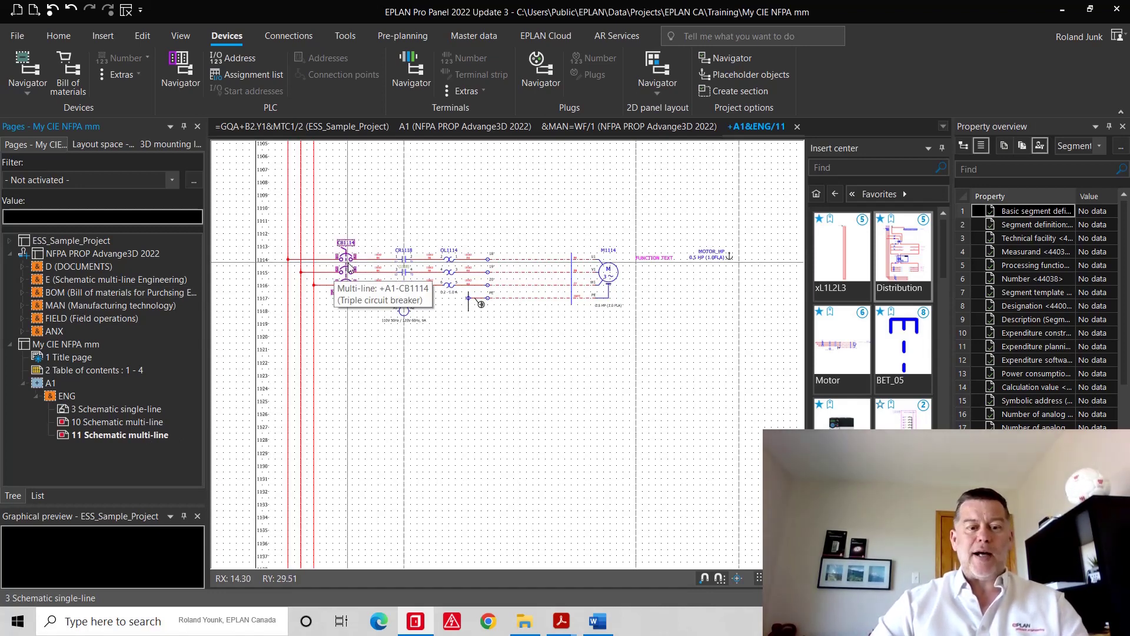
{"action": "left_click", "coordinate": [23, 66]}
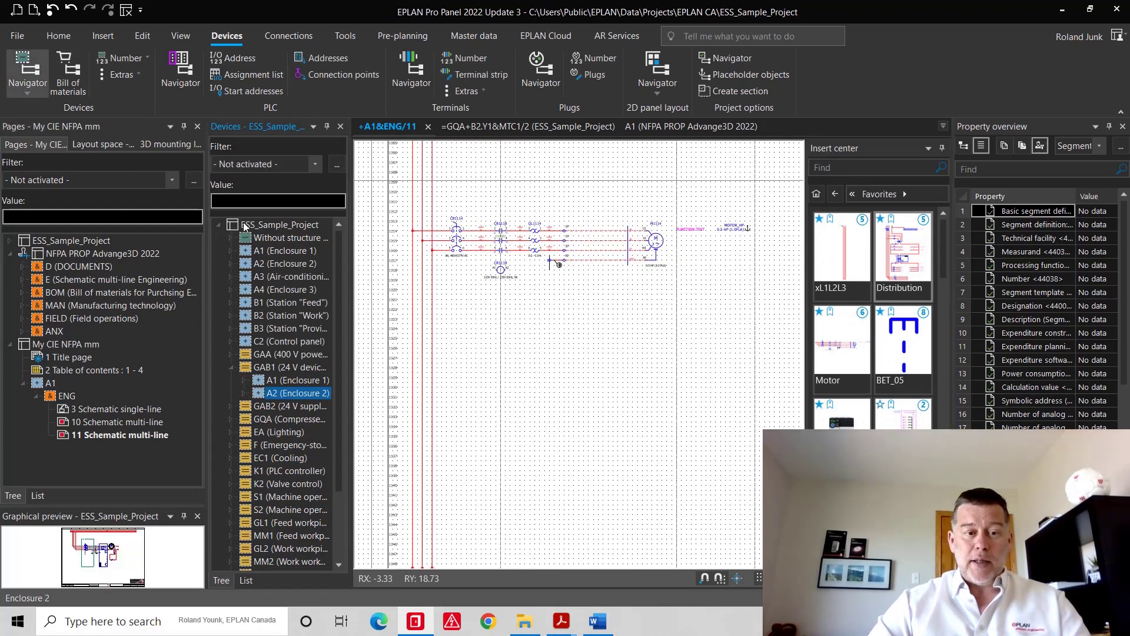
{"action": "left_click", "coordinate": [219, 227]}
{"action": "left_click", "coordinate": [218, 254]}
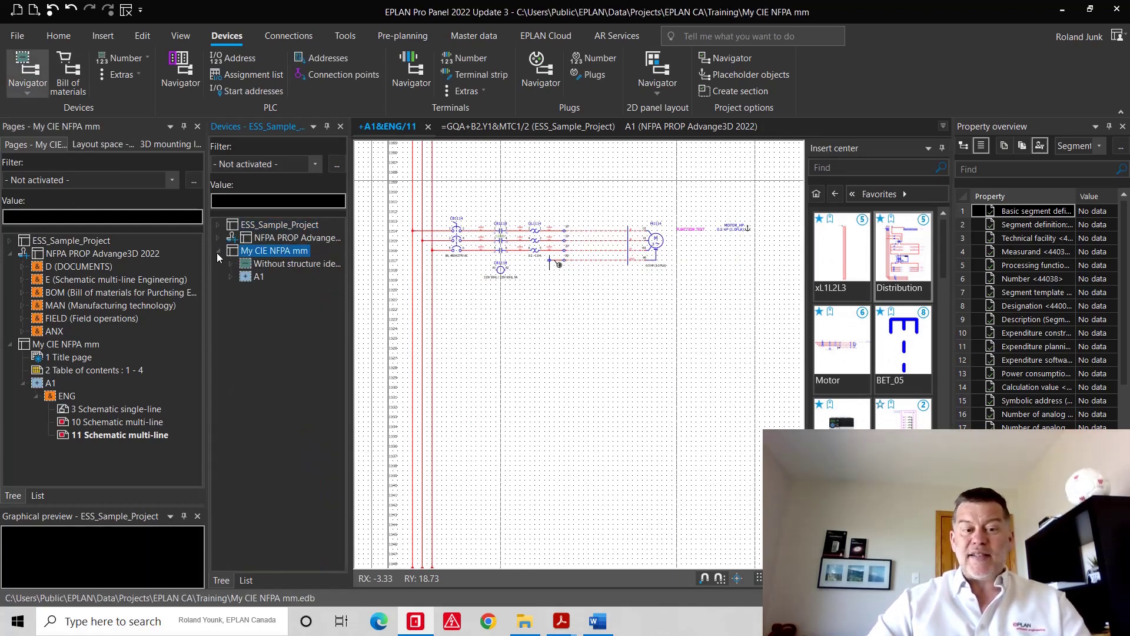
{"action": "left_click", "coordinate": [230, 276]}
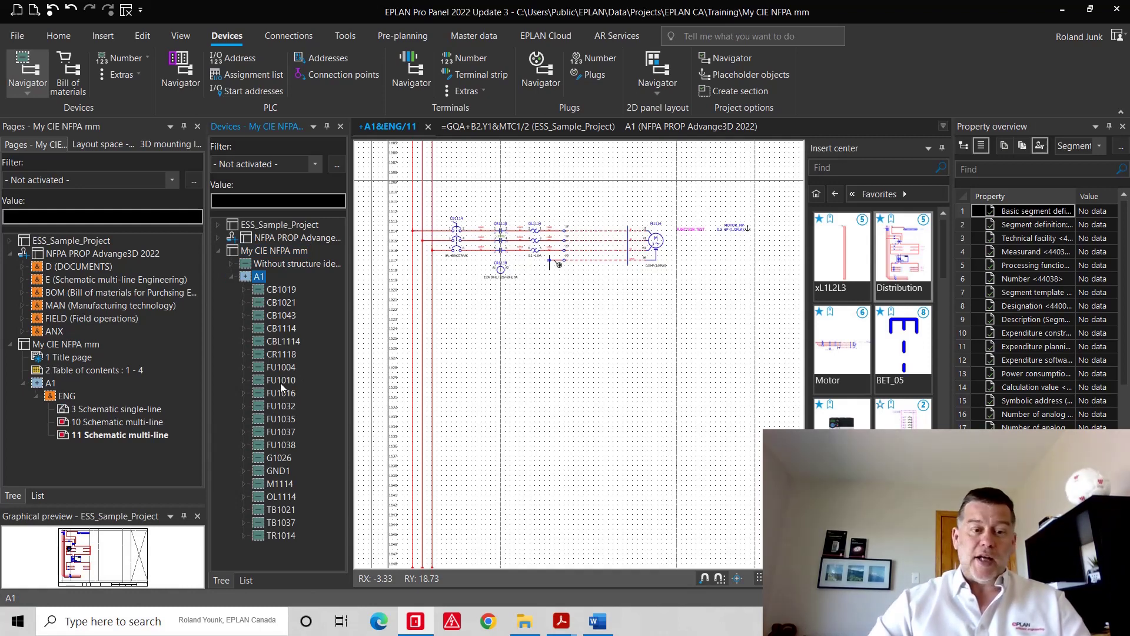
{"action": "left_click", "coordinate": [341, 126]}
{"action": "scroll", "coordinate": [522, 256], "scroll_direction": "up", "scroll_amount": 1}
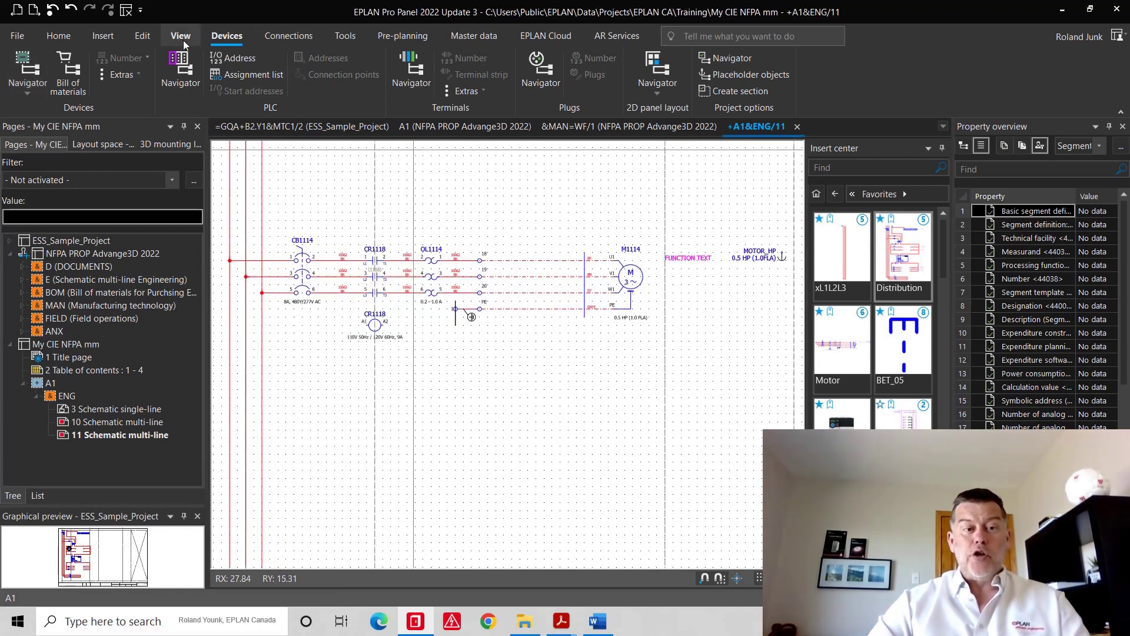
- Draw a structure box on page 11 enclosing motor M1114, its cable definition and the motor texts
{"action": "left_click", "coordinate": [102, 35]}
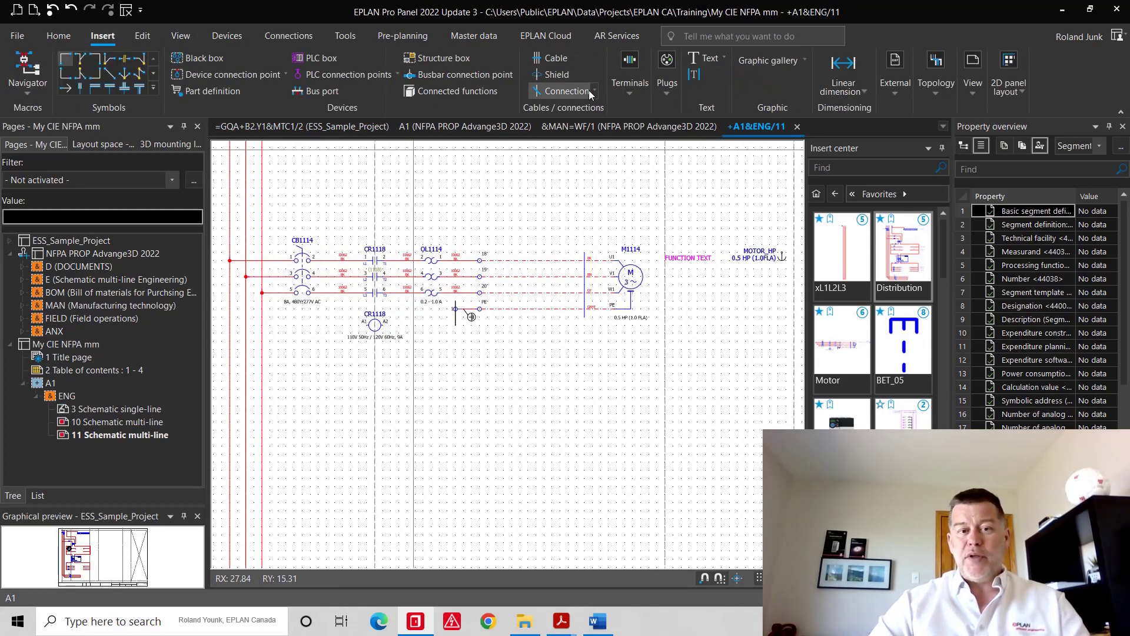
{"action": "left_click", "coordinate": [436, 59]}
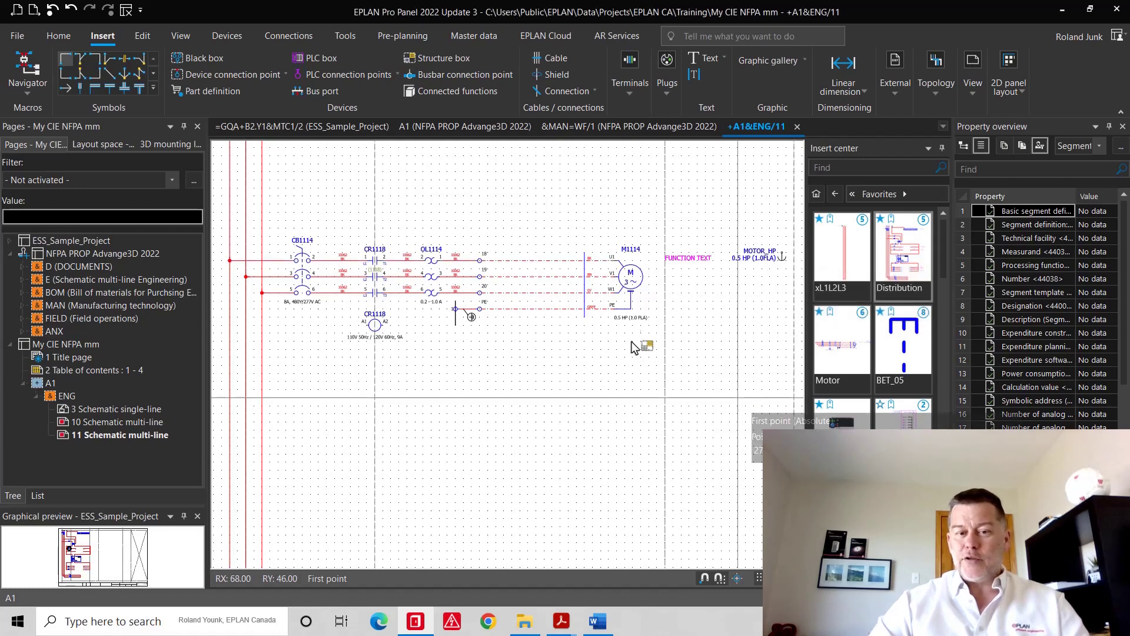
{"action": "left_click", "coordinate": [520, 181]}
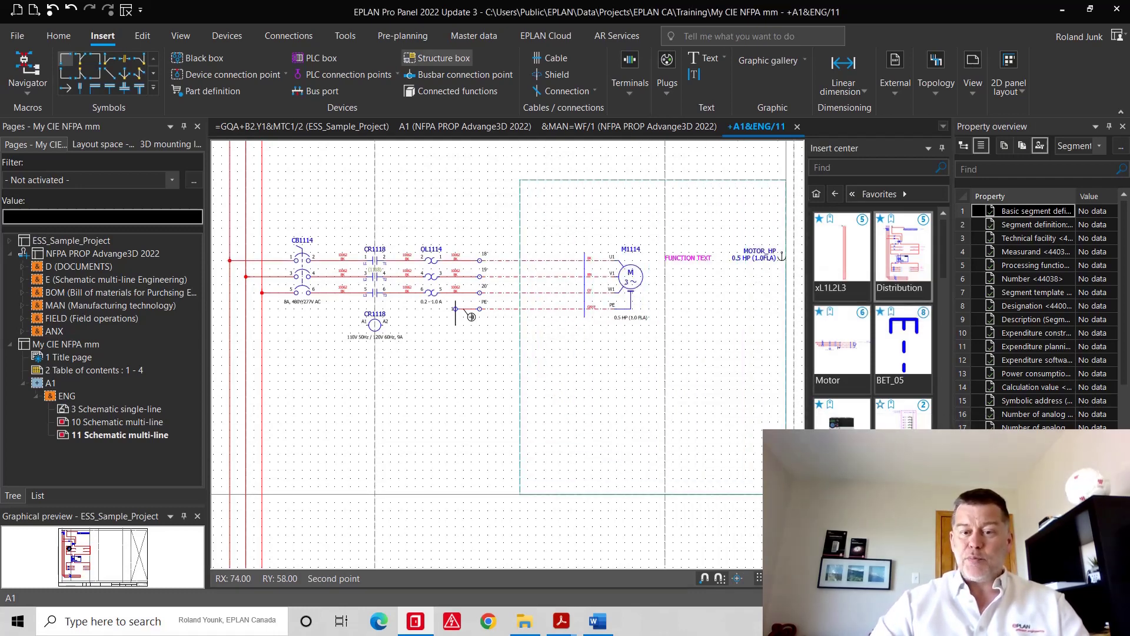
{"action": "left_click", "coordinate": [627, 434]}
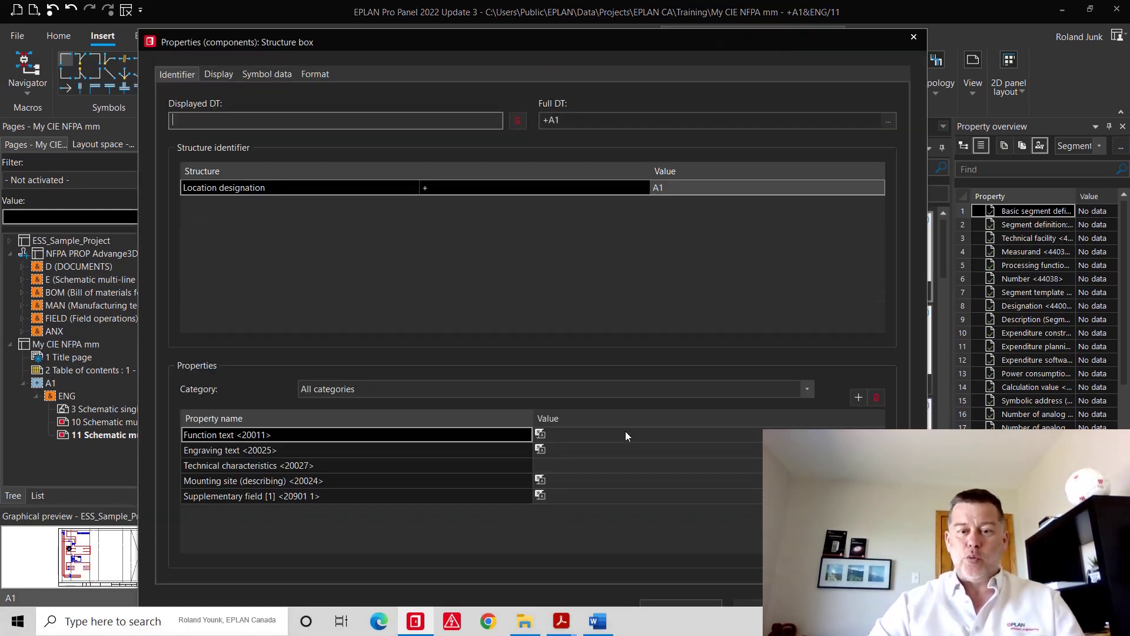
- Set the structure box's location designation to Z1 and finish placing structure boxes
{"action": "left_click", "coordinate": [878, 189]}
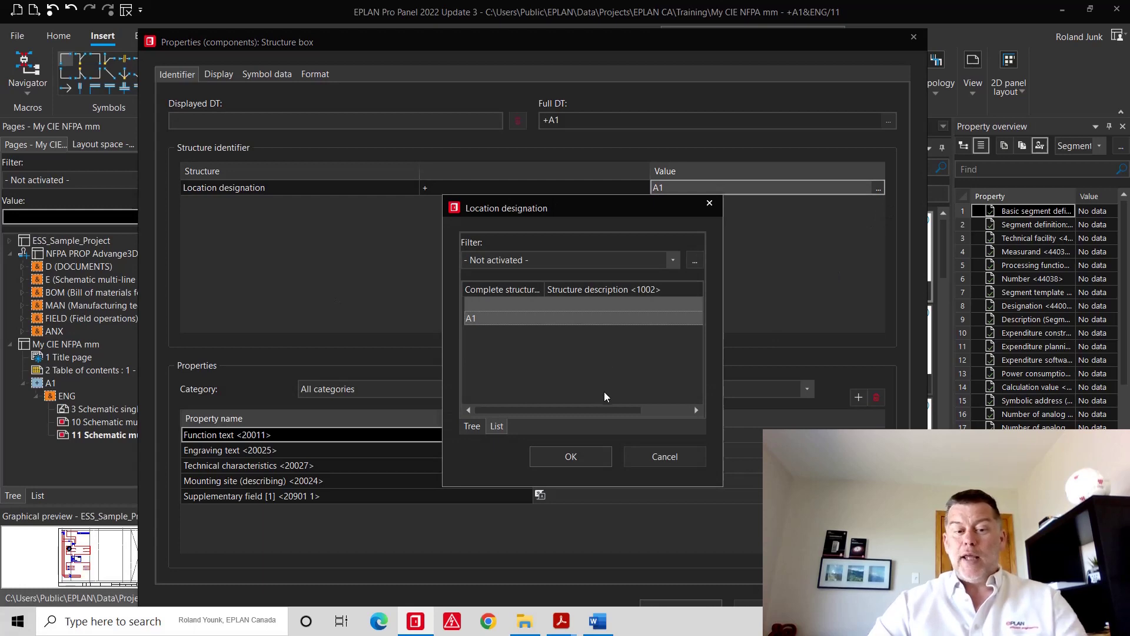
{"action": "key", "text": "Return"}
{"action": "left_click", "coordinate": [678, 189]}
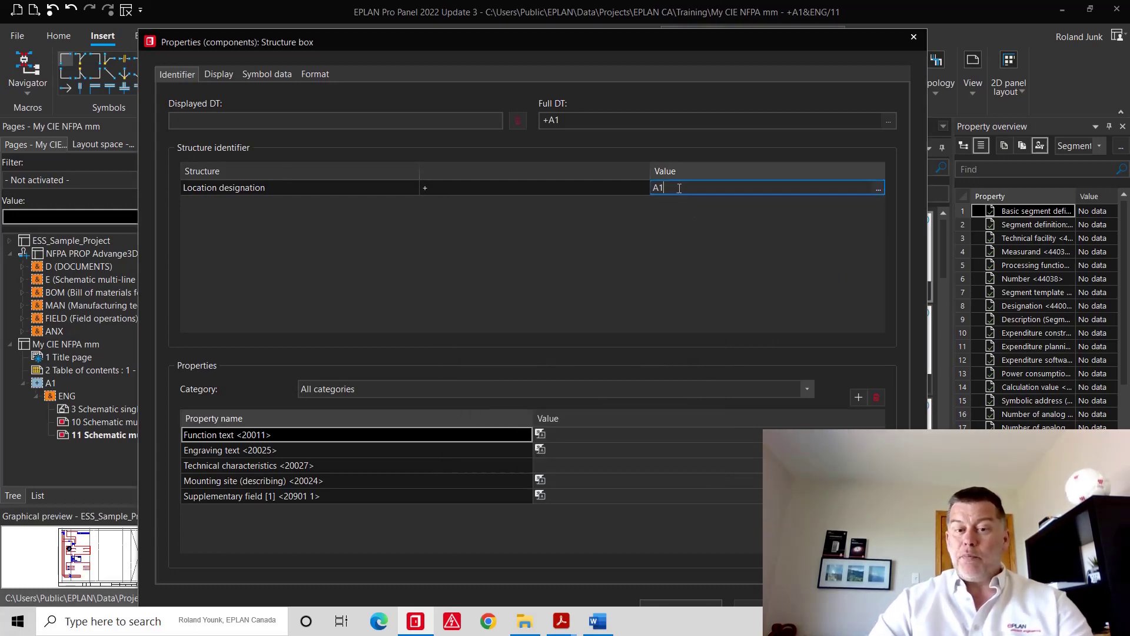
{"action": "key", "text": "shift+Left"}
{"action": "type", "text": "z"}
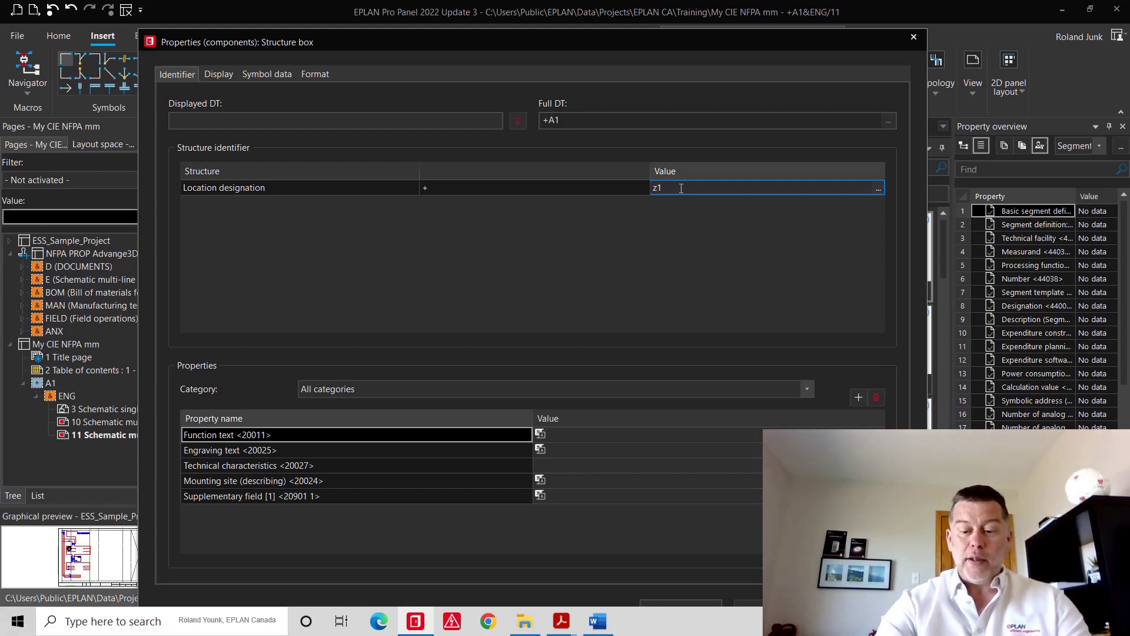
{"action": "left_click", "coordinate": [694, 599]}
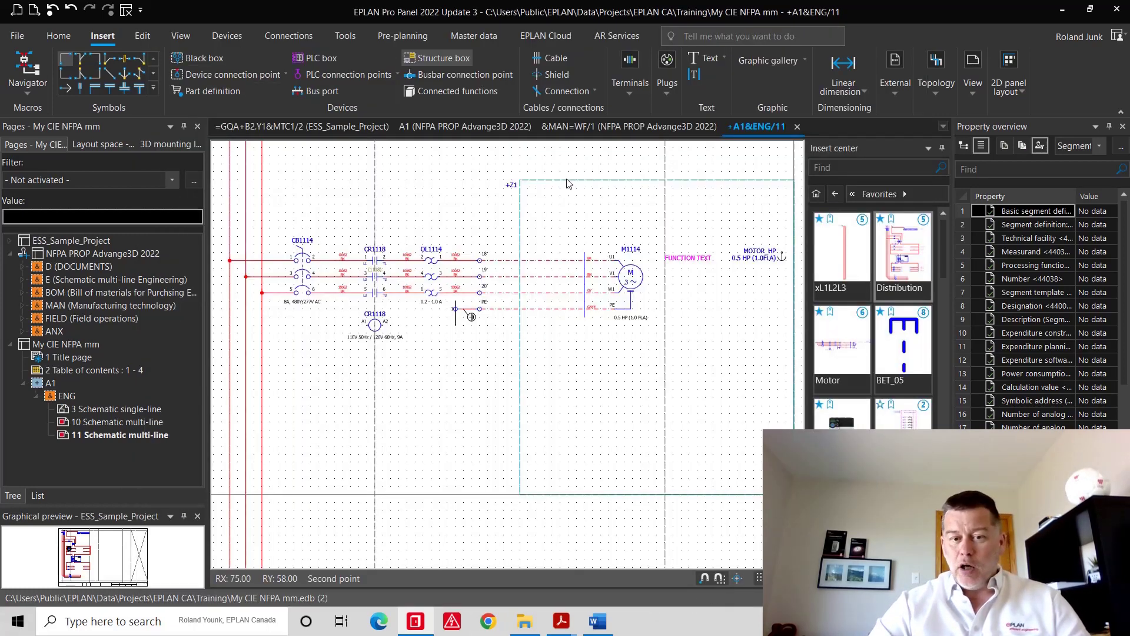
{"action": "key", "text": "Escape"}
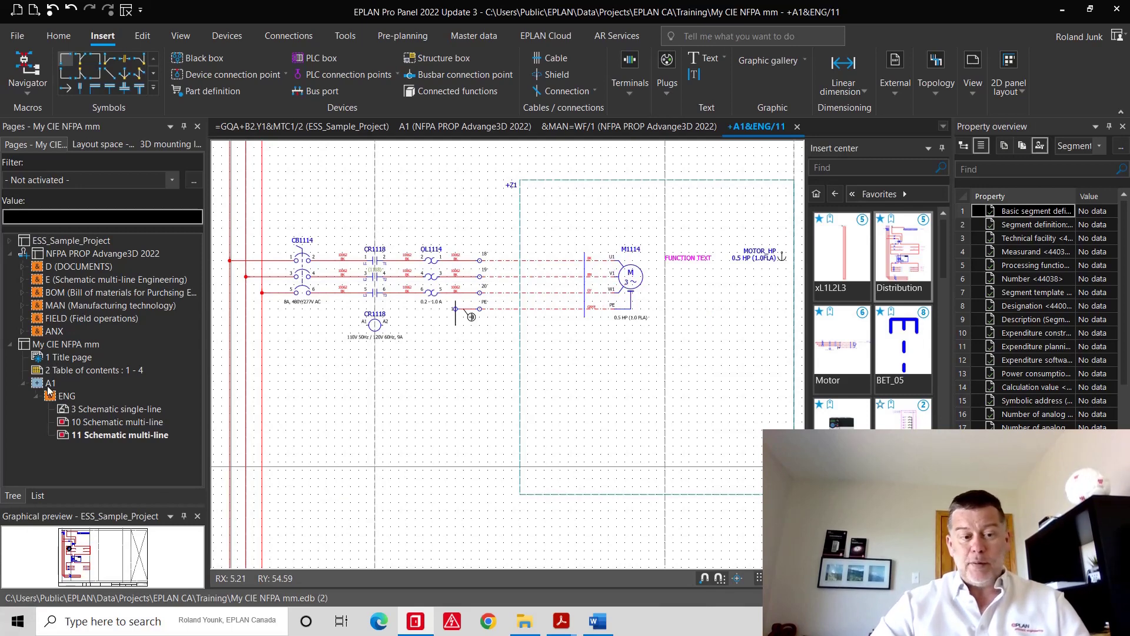
- In the page structure of My CIE NFPA mm, move Document type above Function designation and apply the changed structure
{"action": "left_click", "coordinate": [69, 346]}
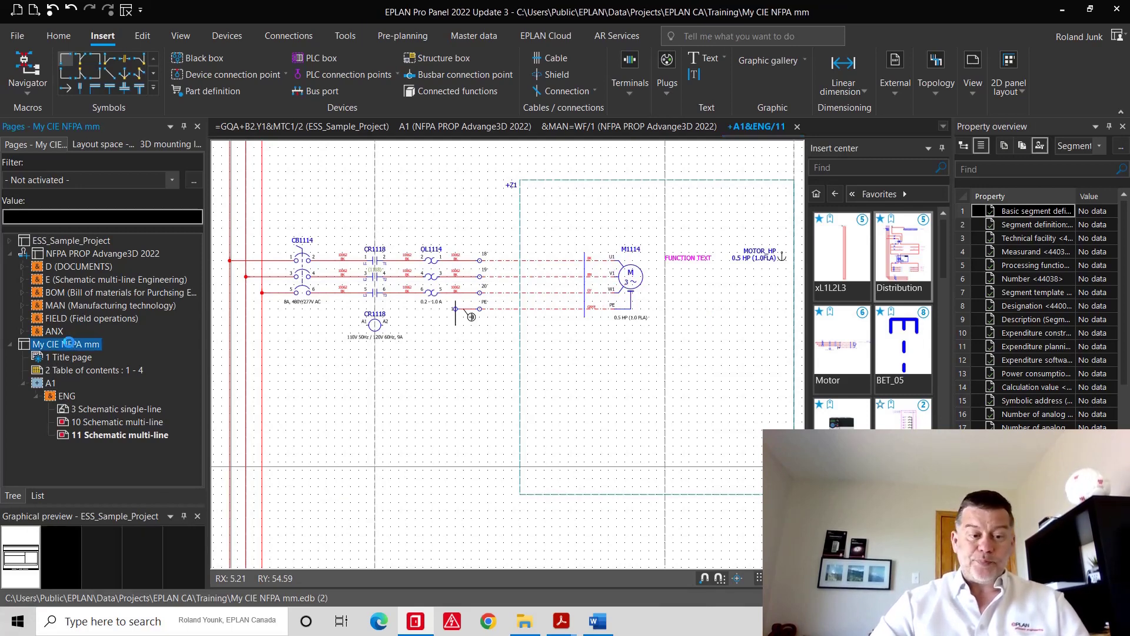
{"action": "right_click", "coordinate": [71, 346]}
{"action": "left_click", "coordinate": [114, 313]}
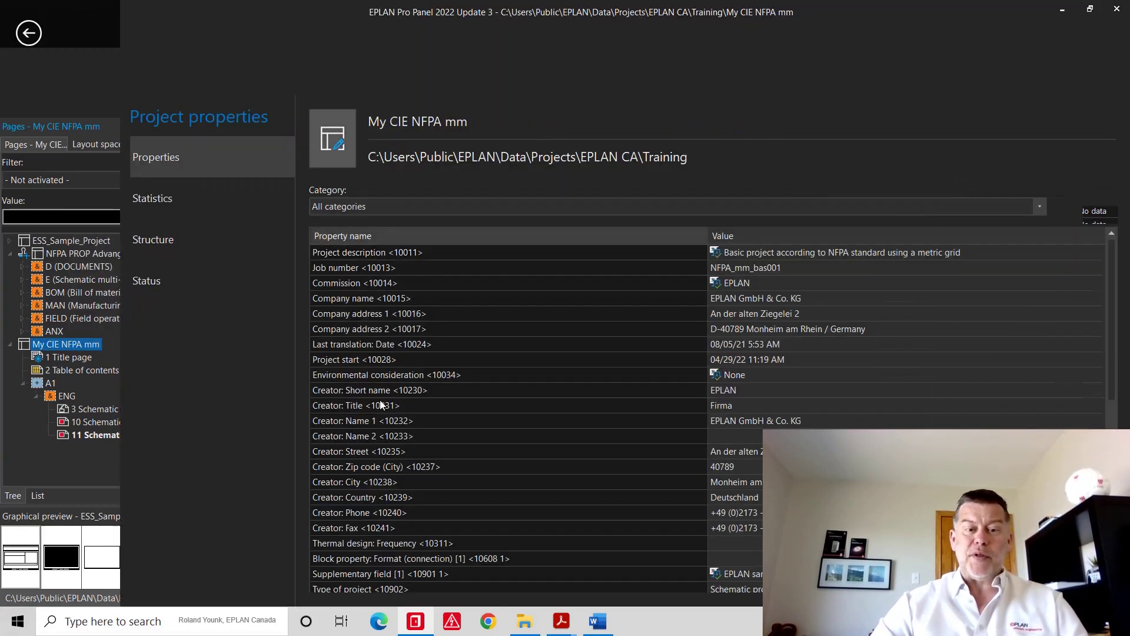
{"action": "left_click", "coordinate": [172, 248]}
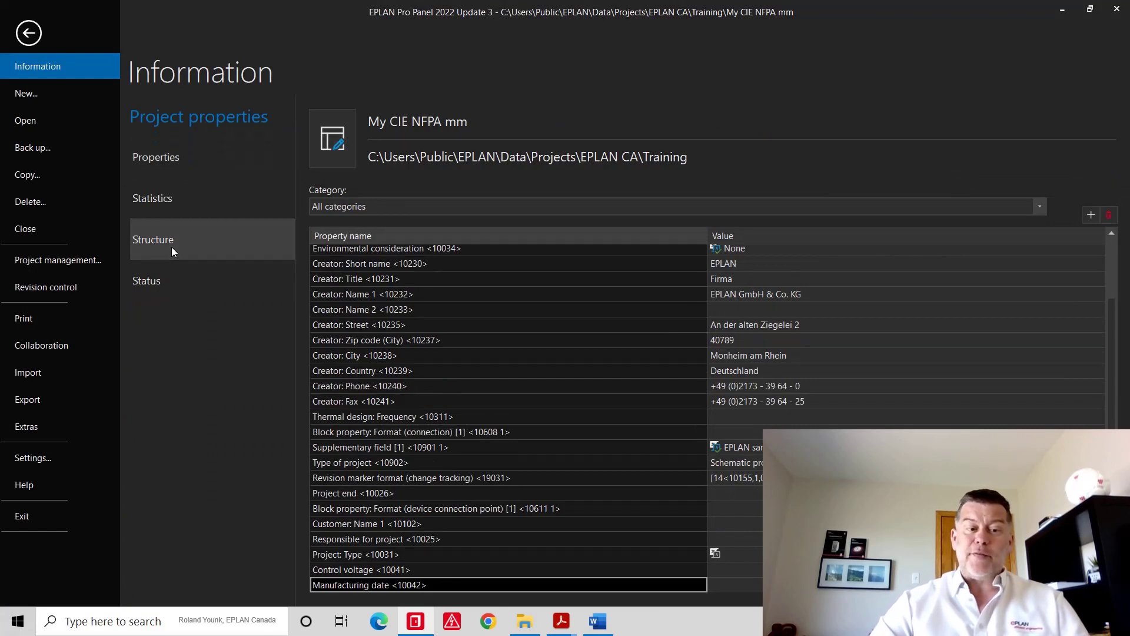
{"action": "left_click", "coordinate": [1109, 145]}
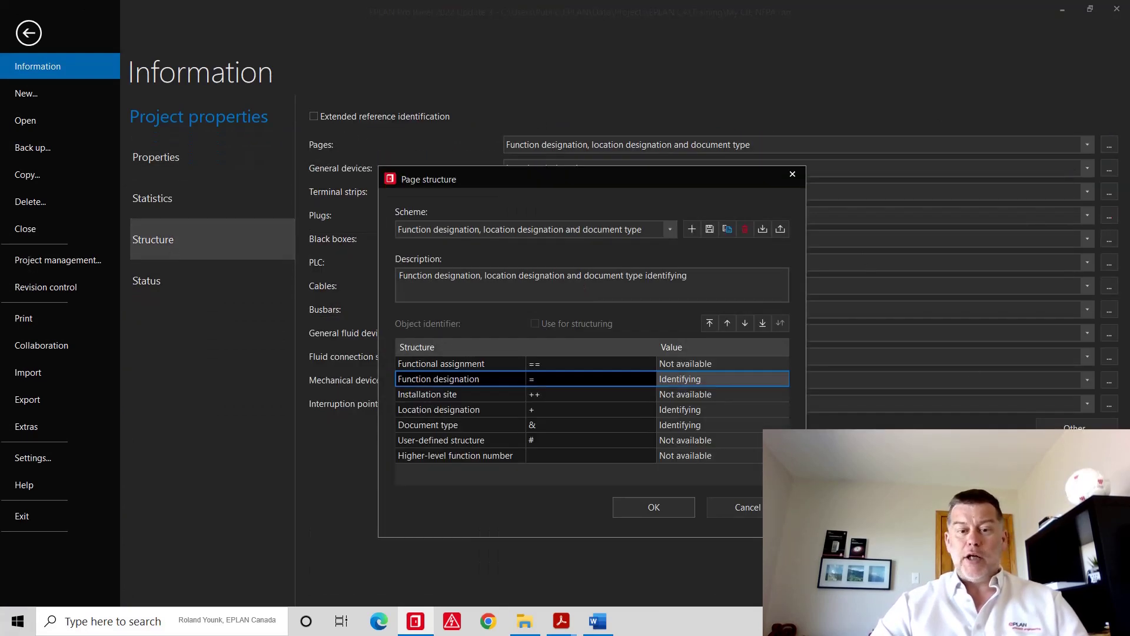
{"action": "left_click", "coordinate": [577, 425]}
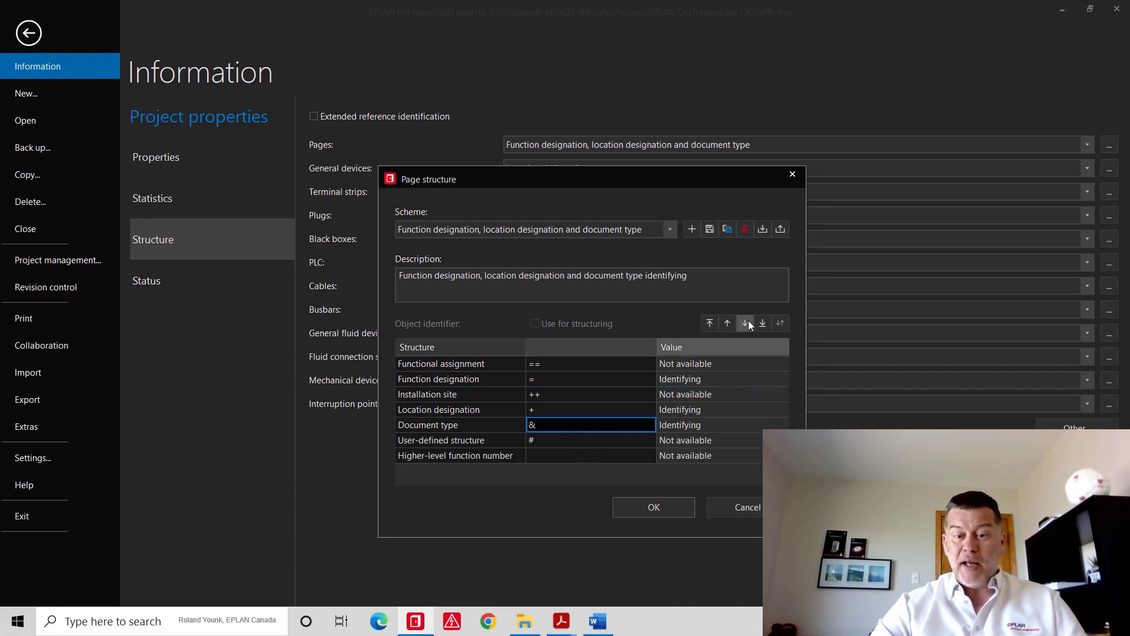
{"action": "left_click", "coordinate": [728, 323]}
{"action": "left_click", "coordinate": [728, 323]}
{"action": "left_click", "coordinate": [730, 323]}
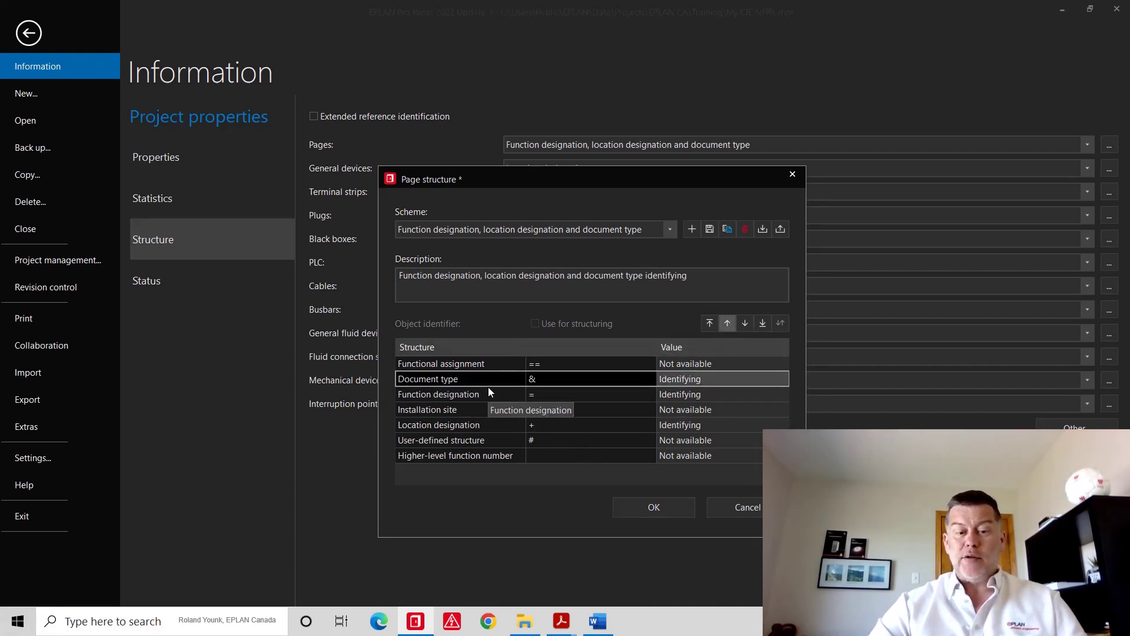
{"action": "left_click", "coordinate": [677, 508]}
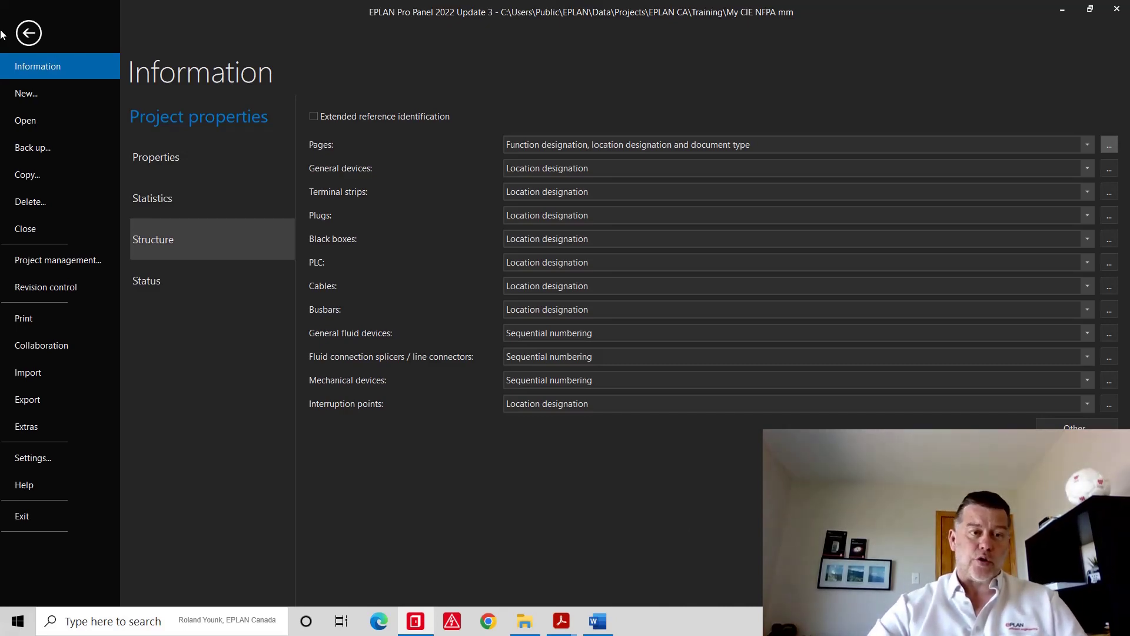
{"action": "left_click", "coordinate": [28, 33]}
{"action": "left_click", "coordinate": [561, 325]}
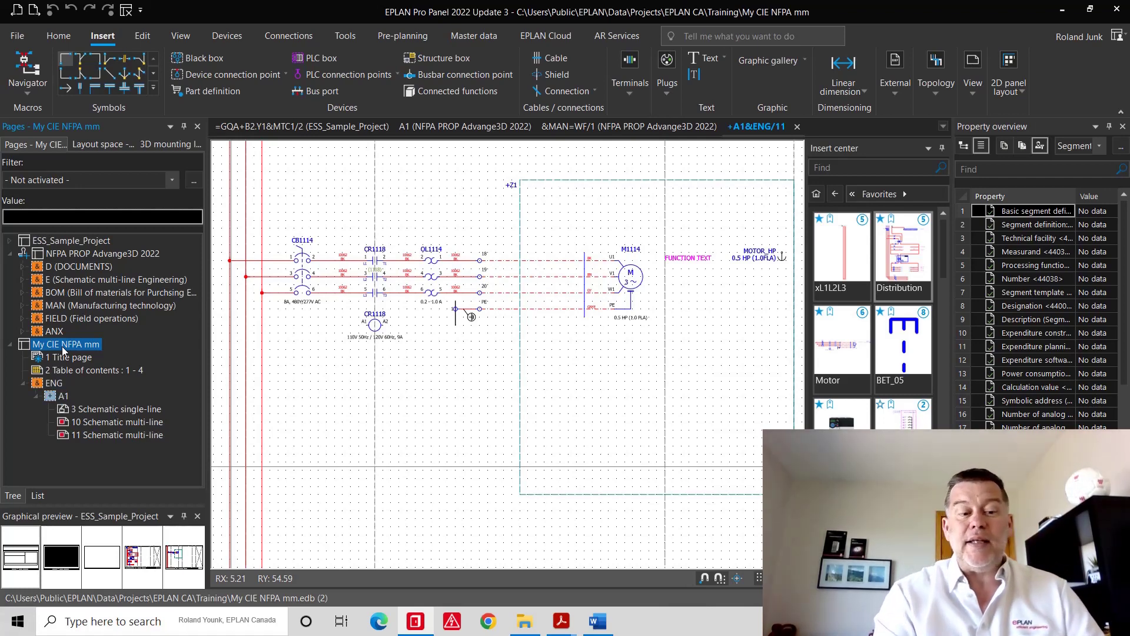
- Create a new multi-line schematic page with full page name &ENG+A2/12 and description "second enclosure" in My CIE NFPA mm
{"action": "right_click", "coordinate": [100, 436]}
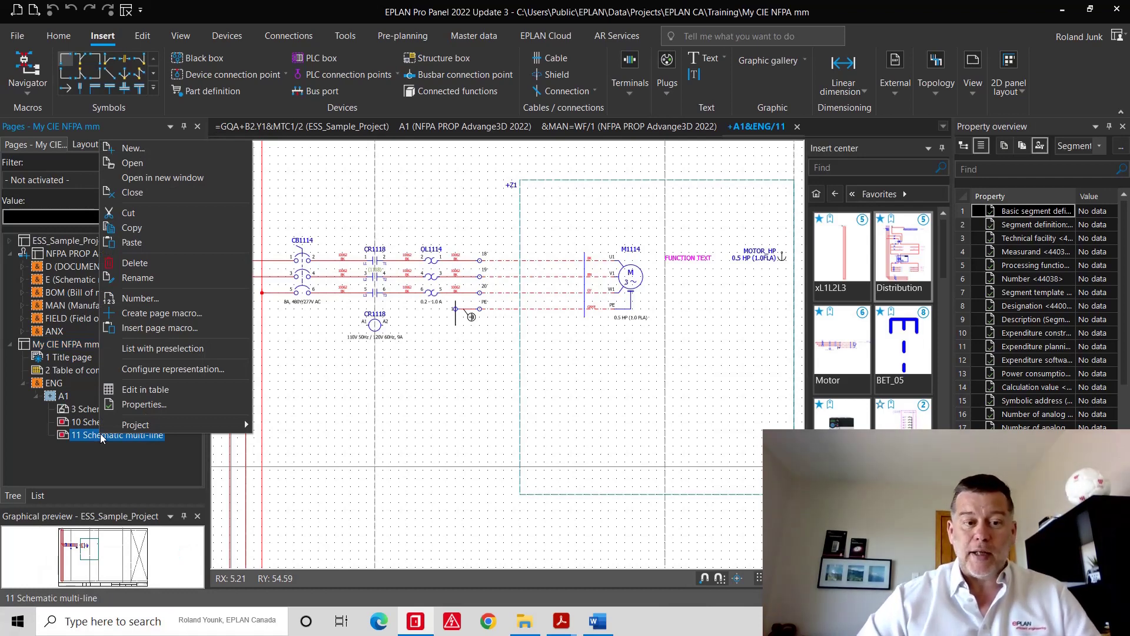
{"action": "left_click", "coordinate": [330, 200]}
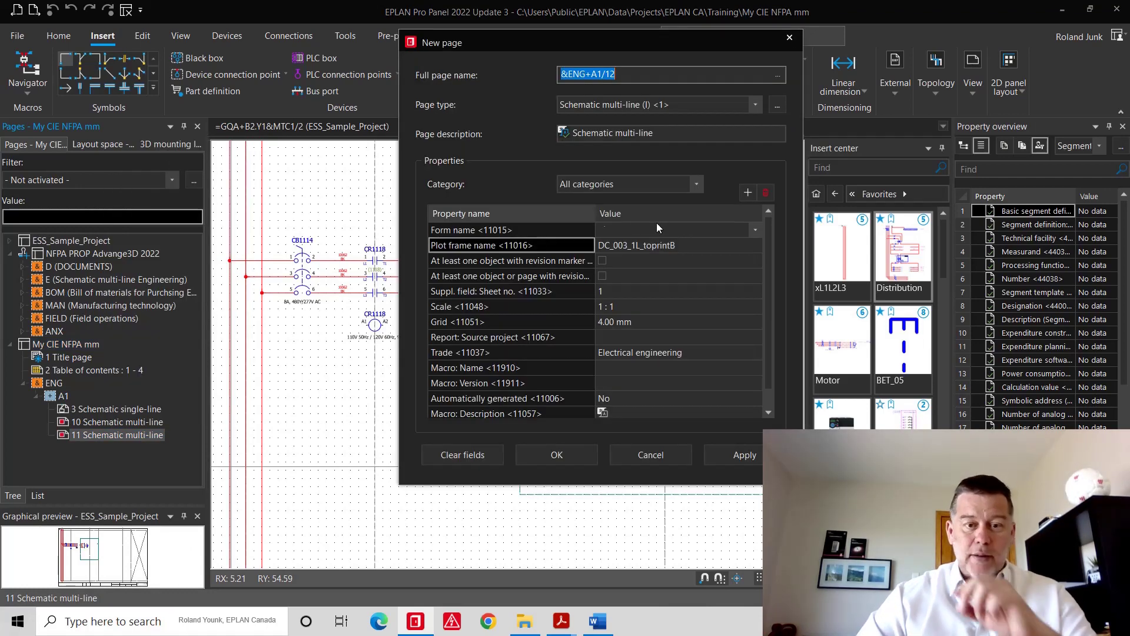
{"action": "left_click", "coordinate": [599, 74]}
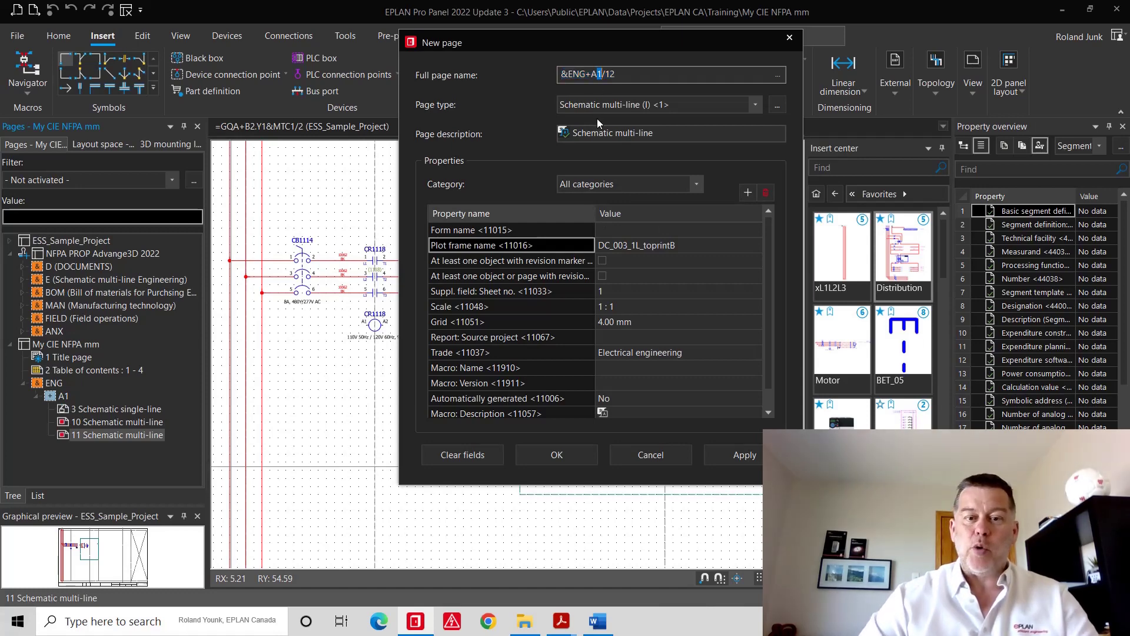
{"action": "type", "text": "2"}
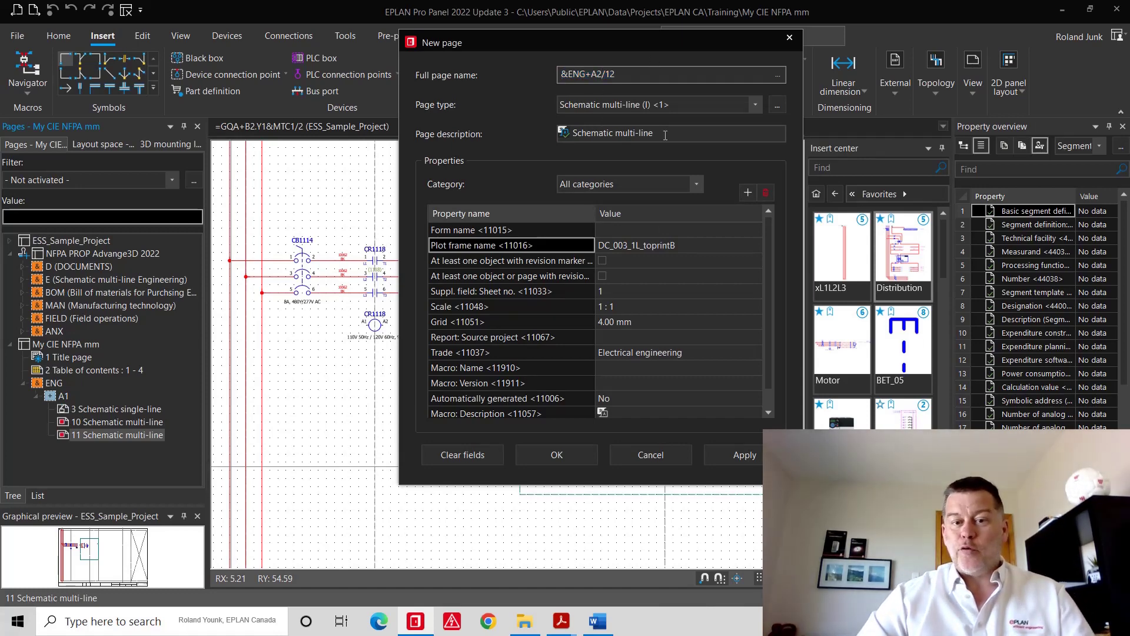
{"action": "left_click", "coordinate": [665, 133]}
{"action": "type", "text": "sec"}
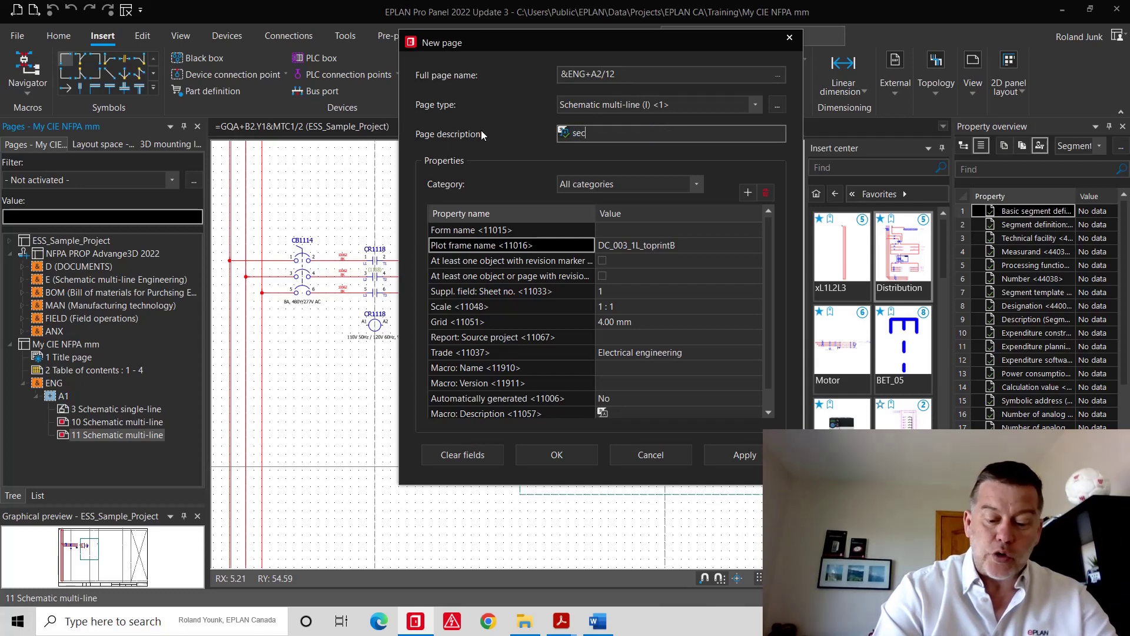
{"action": "type", "text": "ond enclosu"}
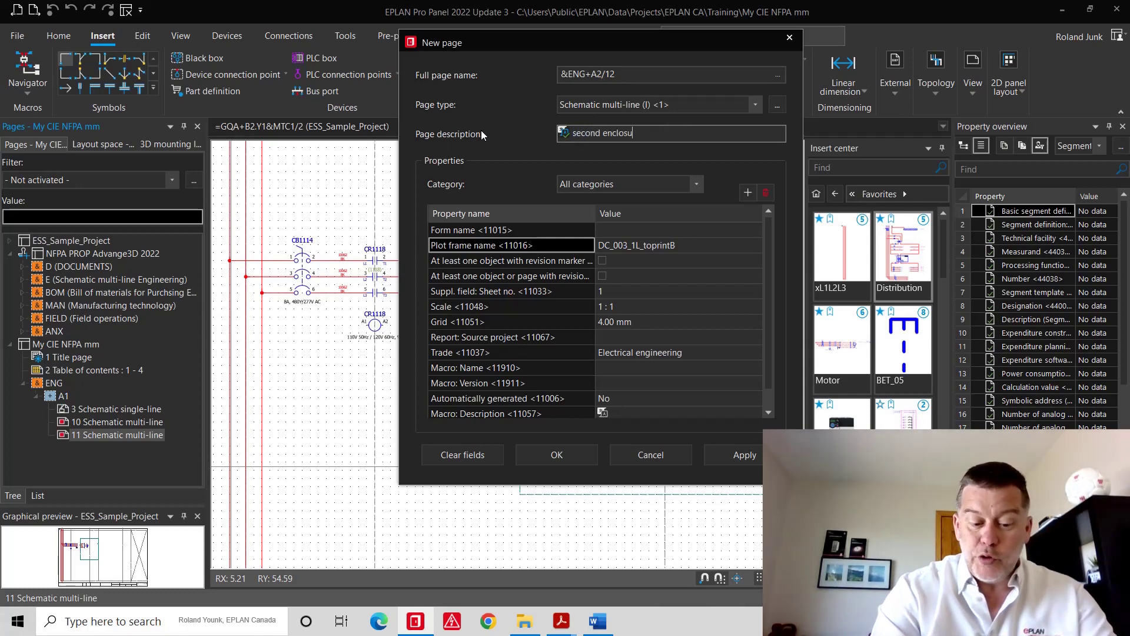
{"action": "type", "text": "re"}
{"action": "key", "text": "Return"}
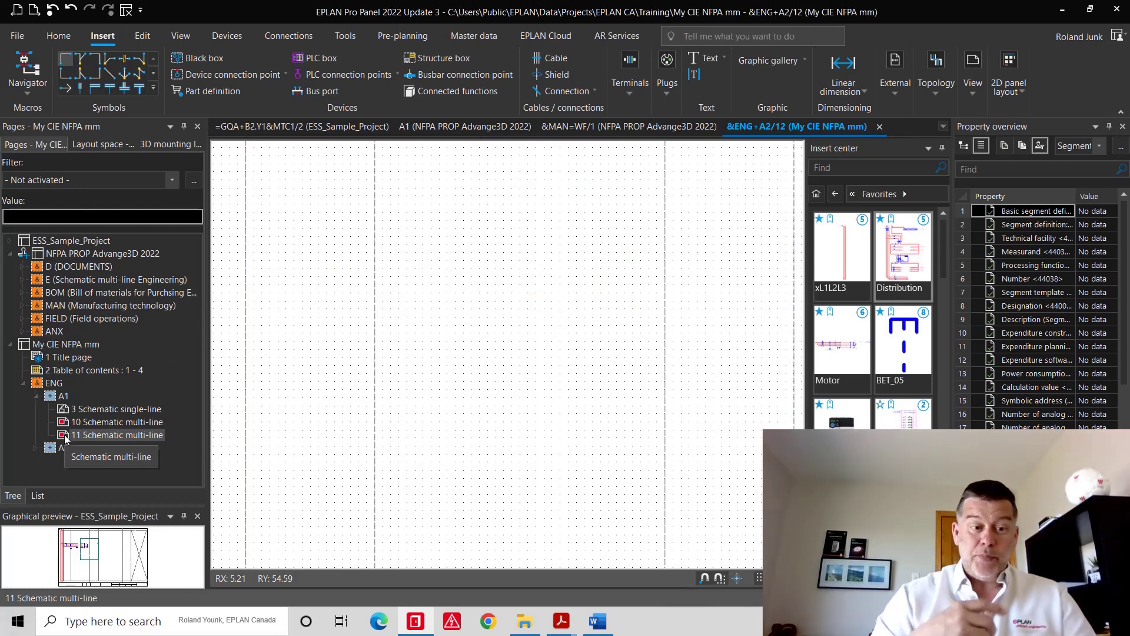
- Delete the existing Table of contents report template from the project My CIE NFPA mm
{"action": "left_click", "coordinate": [82, 345]}
{"action": "left_click", "coordinate": [347, 37]}
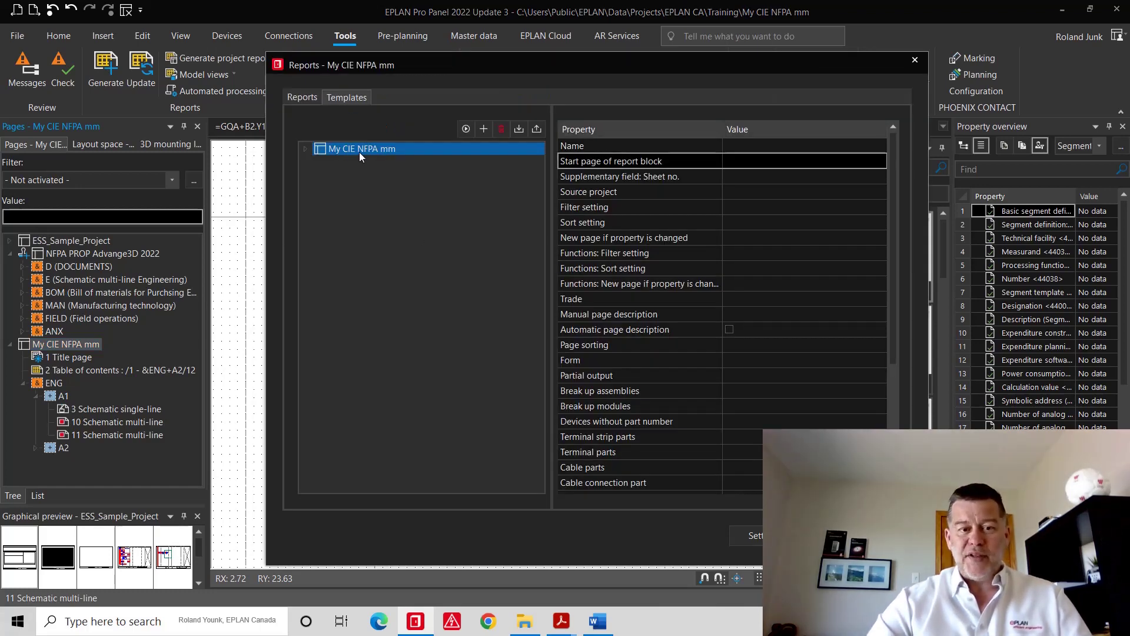
{"action": "double_click", "coordinate": [361, 149]}
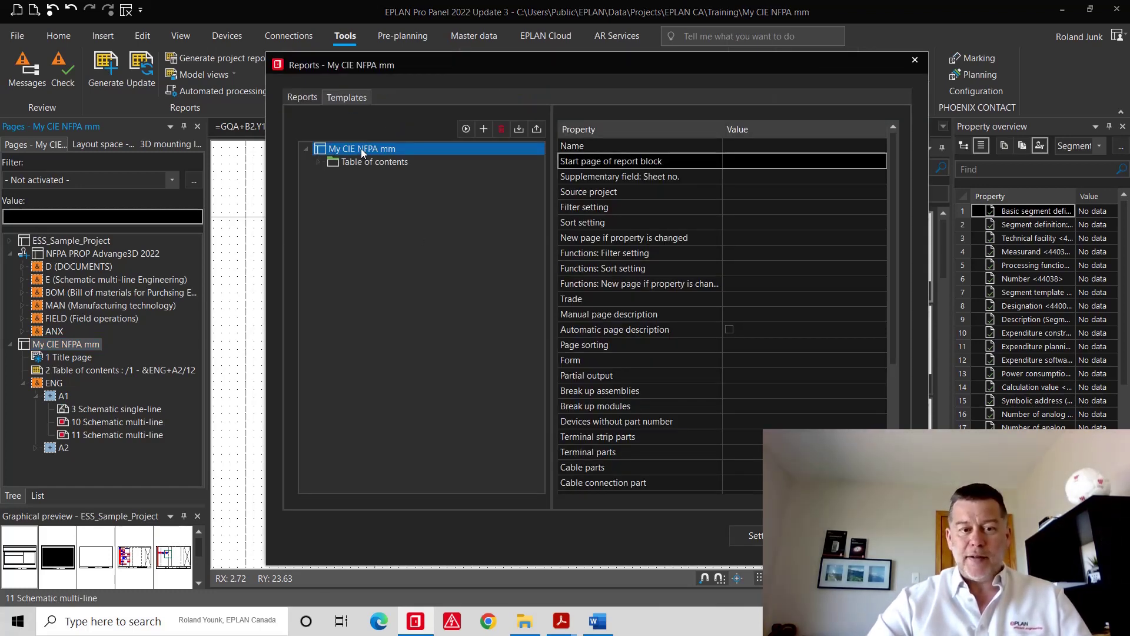
{"action": "left_click", "coordinate": [372, 162]}
{"action": "left_click", "coordinate": [503, 129]}
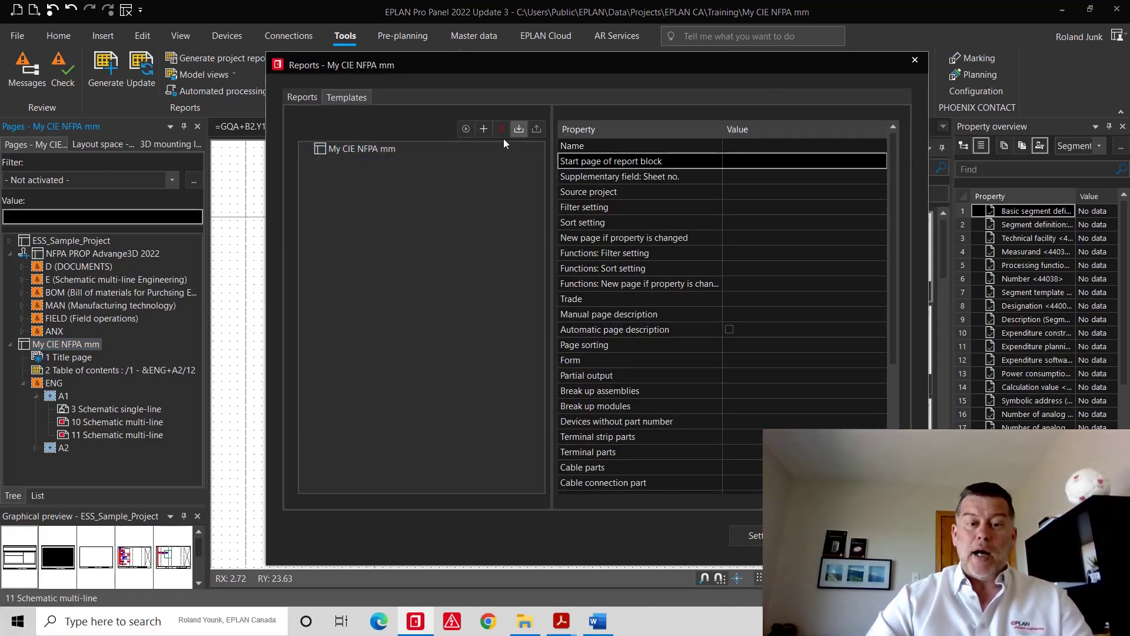
- Import the report templates from Std EPLANCA reports following Rittal_EPLAN website.xml, overwriting all existing files
{"action": "left_click", "coordinate": [520, 128]}
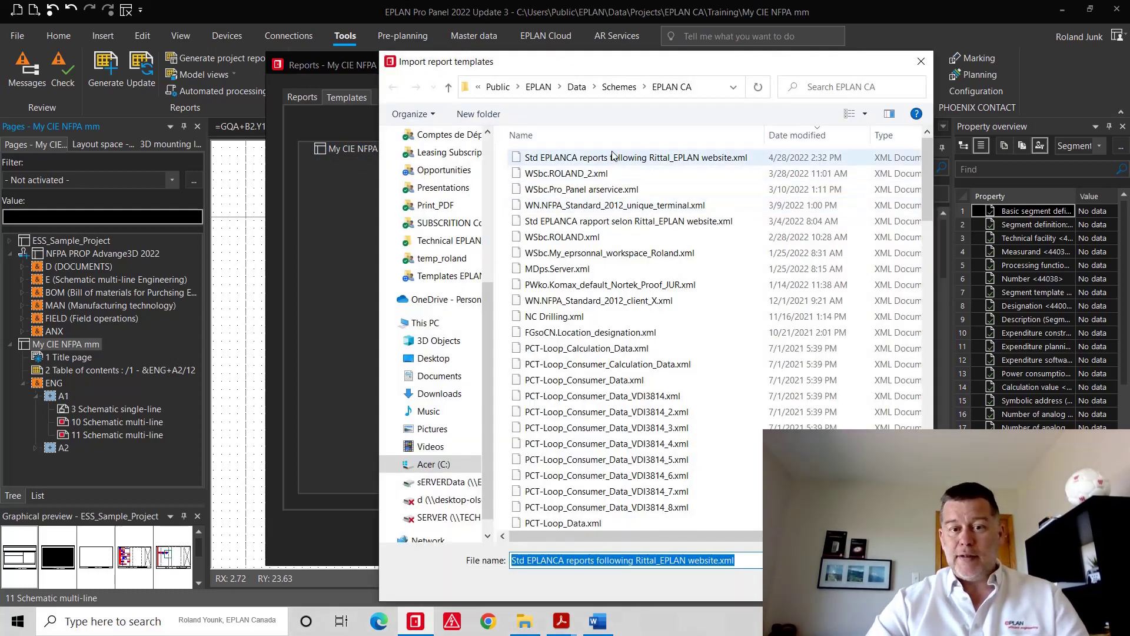
{"action": "double_click", "coordinate": [630, 158]}
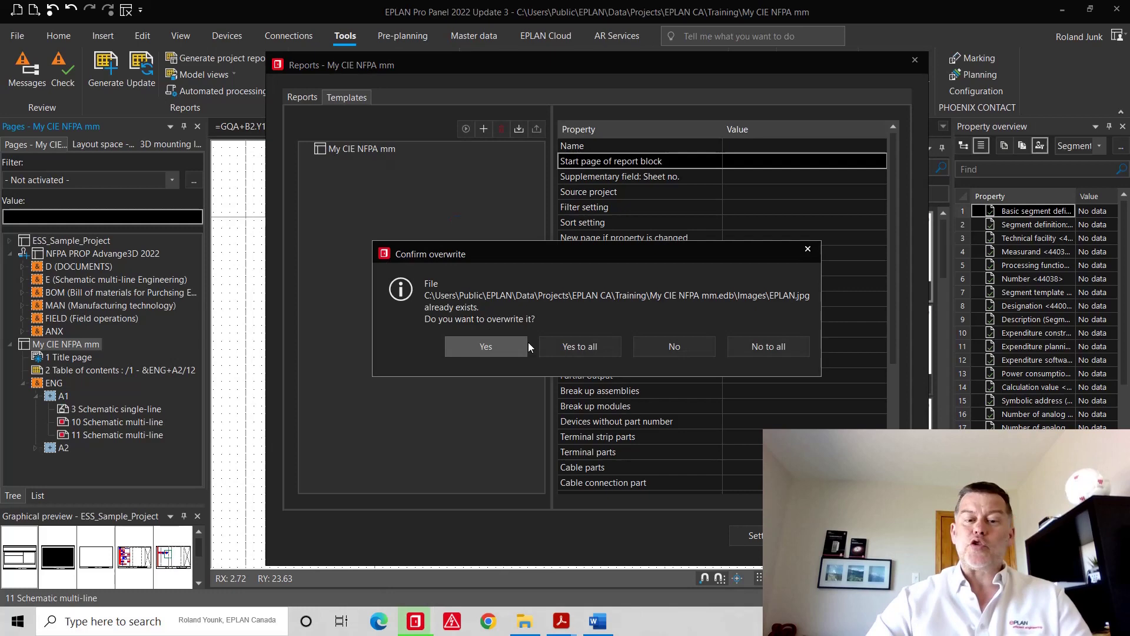
{"action": "left_click", "coordinate": [591, 345]}
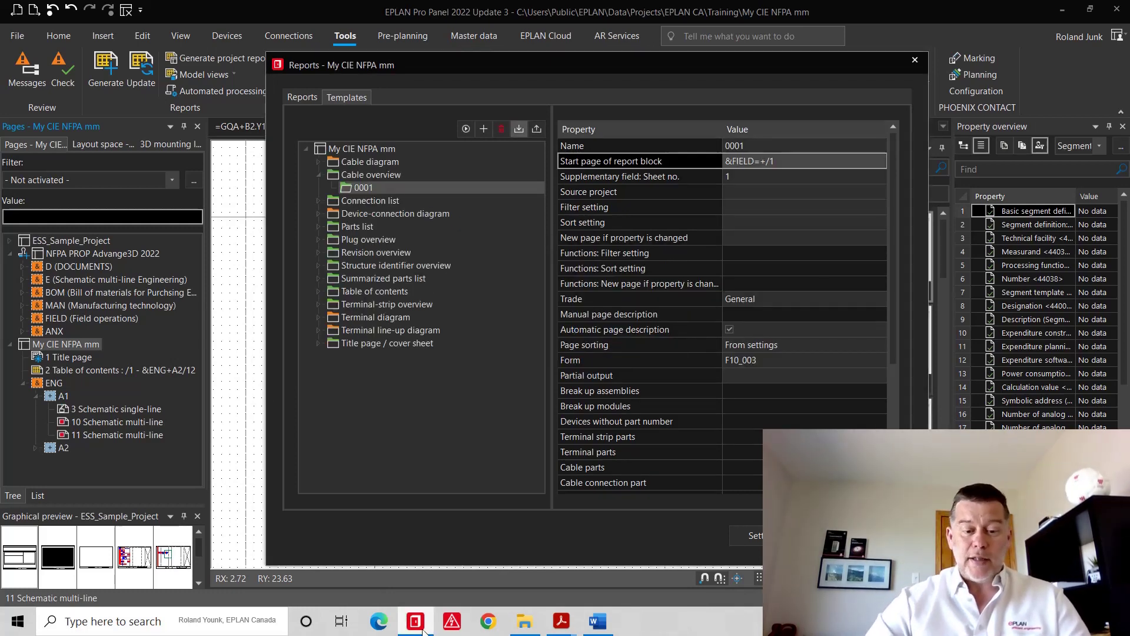
- Switch to the Edge browser, go to eplancanada.com and open the Rittal and EPLAN value chain page
{"action": "left_click", "coordinate": [393, 628]}
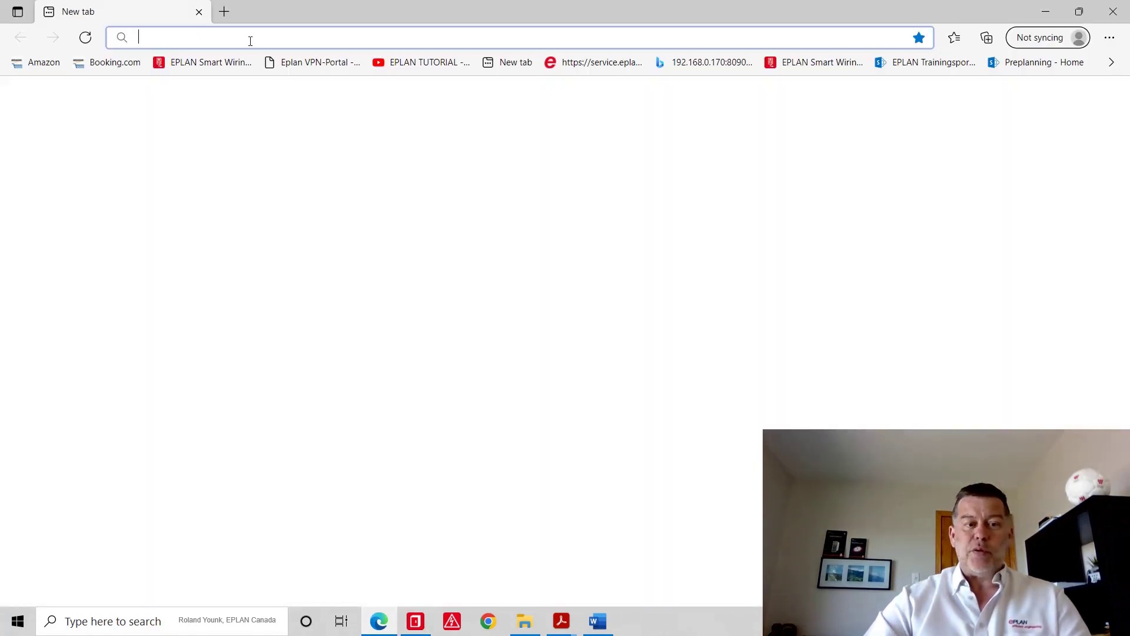
{"action": "type", "text": "eplancanada"}
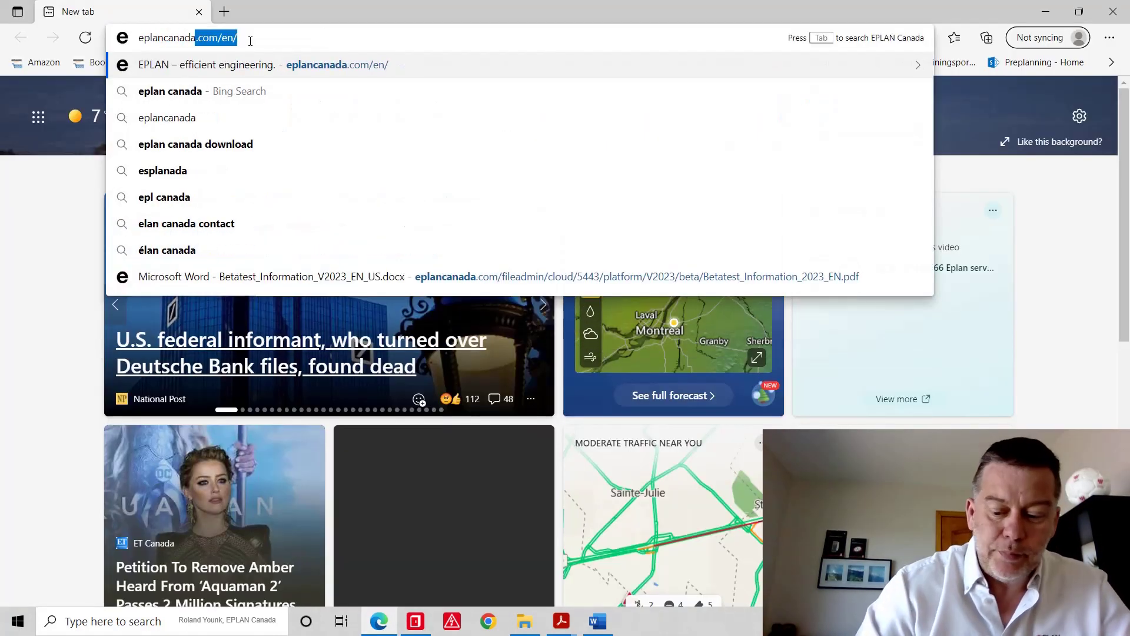
{"action": "key", "text": "Return"}
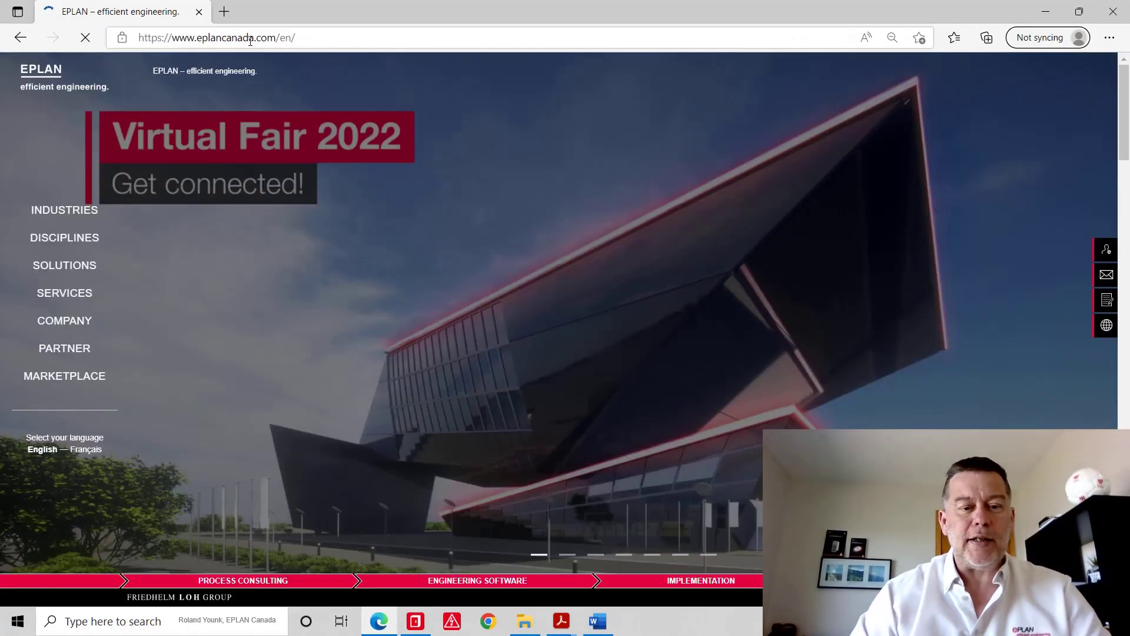
{"action": "left_click", "coordinate": [569, 554]}
{"action": "left_click", "coordinate": [597, 555]}
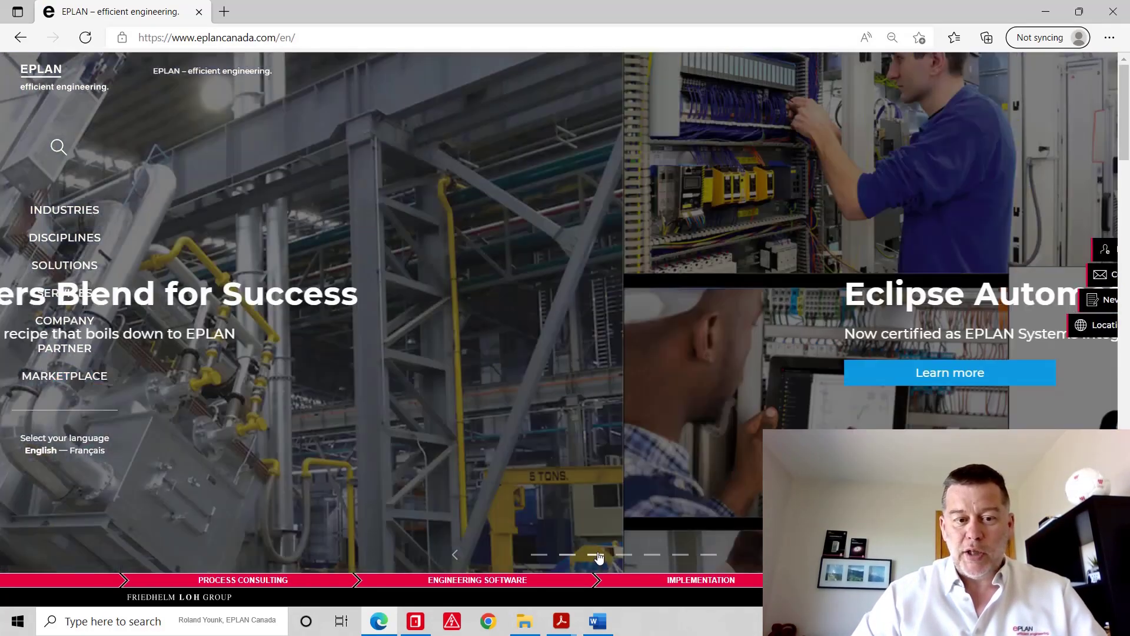
{"action": "left_click", "coordinate": [625, 555]}
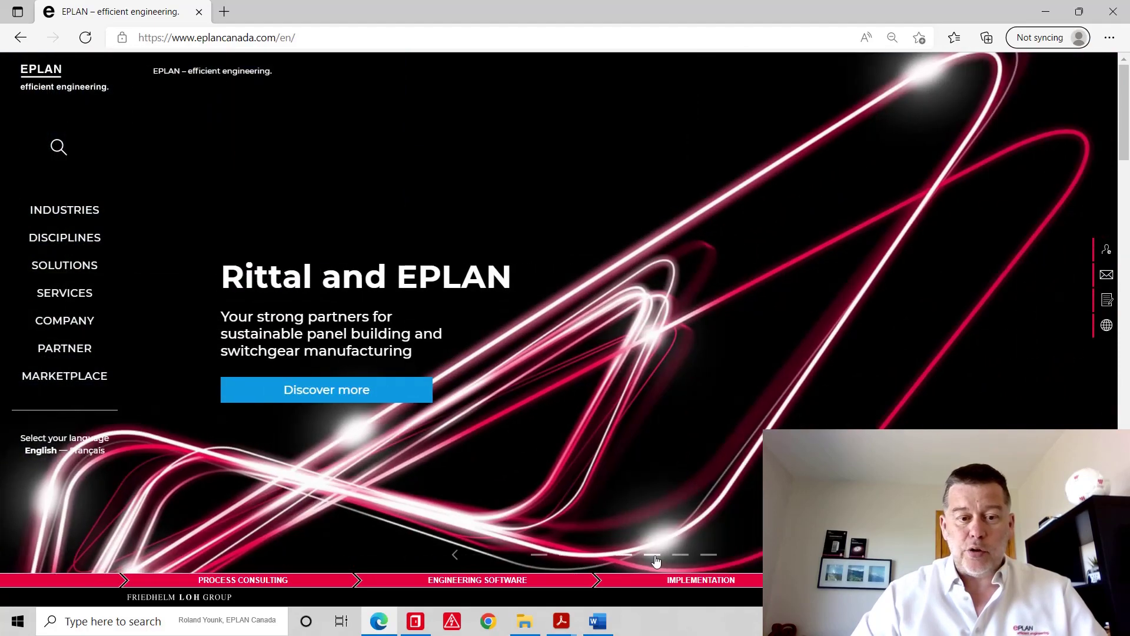
{"action": "left_click", "coordinate": [331, 399]}
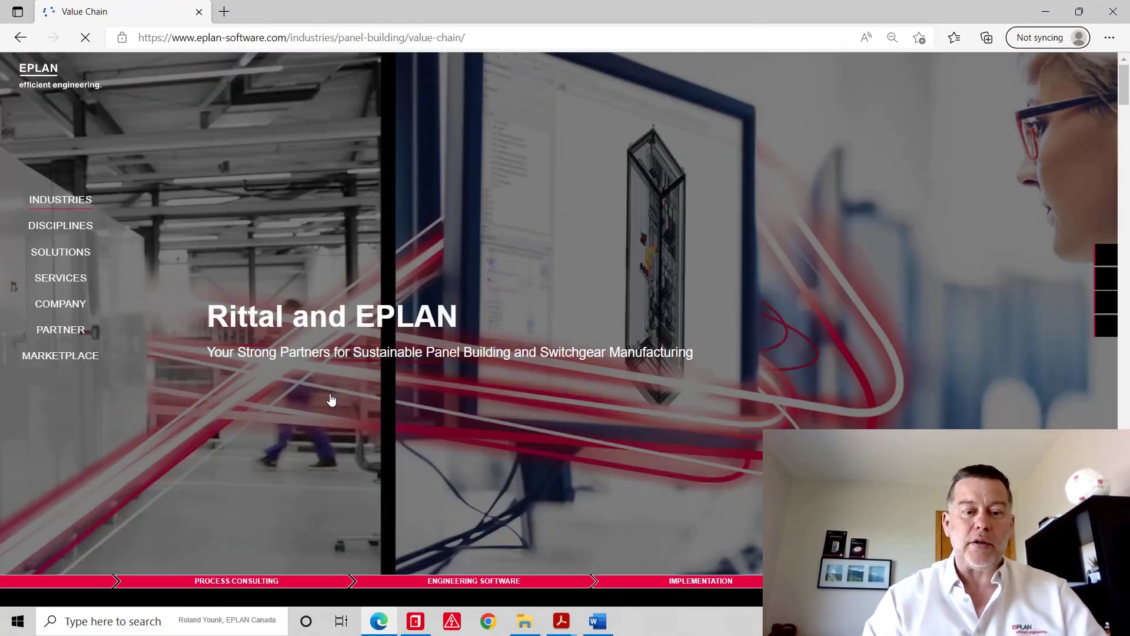
- Examine the Engineering, Sourcing, Manufacturing and Operations stages on the value chain page
{"action": "scroll", "coordinate": [482, 288], "scroll_direction": "down", "scroll_amount": 12}
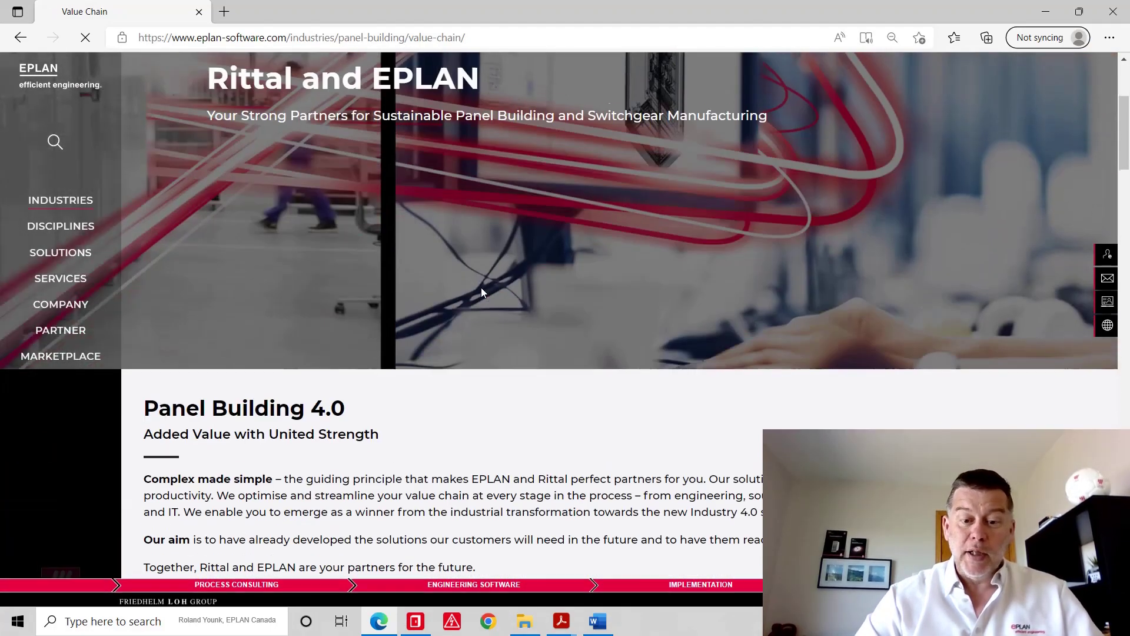
{"action": "scroll", "coordinate": [481, 289], "scroll_direction": "down", "scroll_amount": 2}
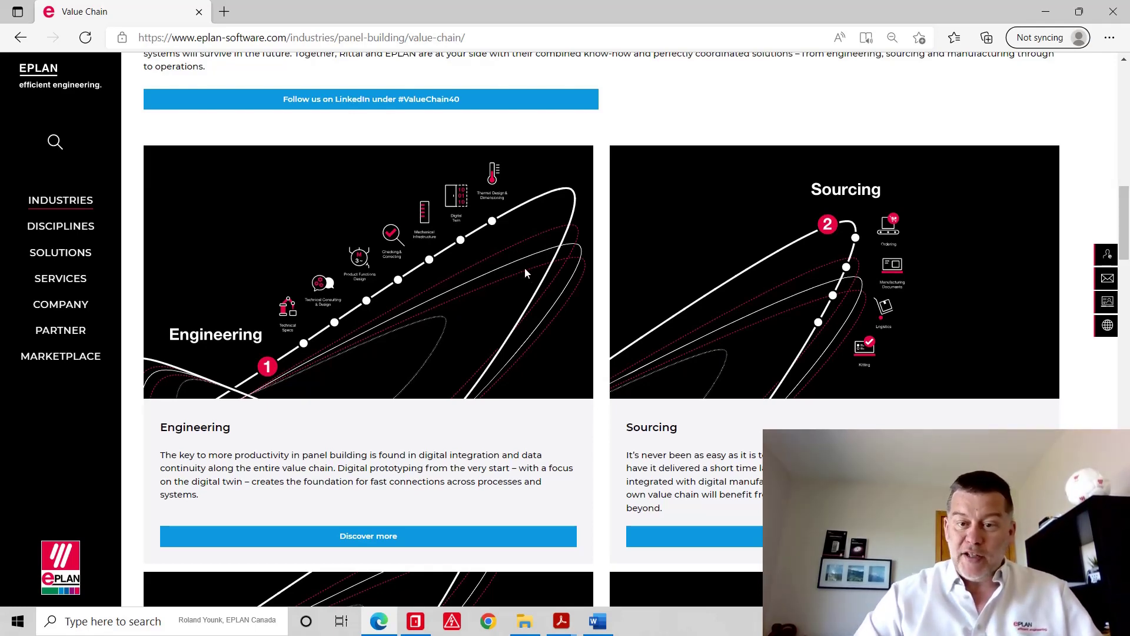
{"action": "scroll", "coordinate": [524, 268], "scroll_direction": "down", "scroll_amount": 4}
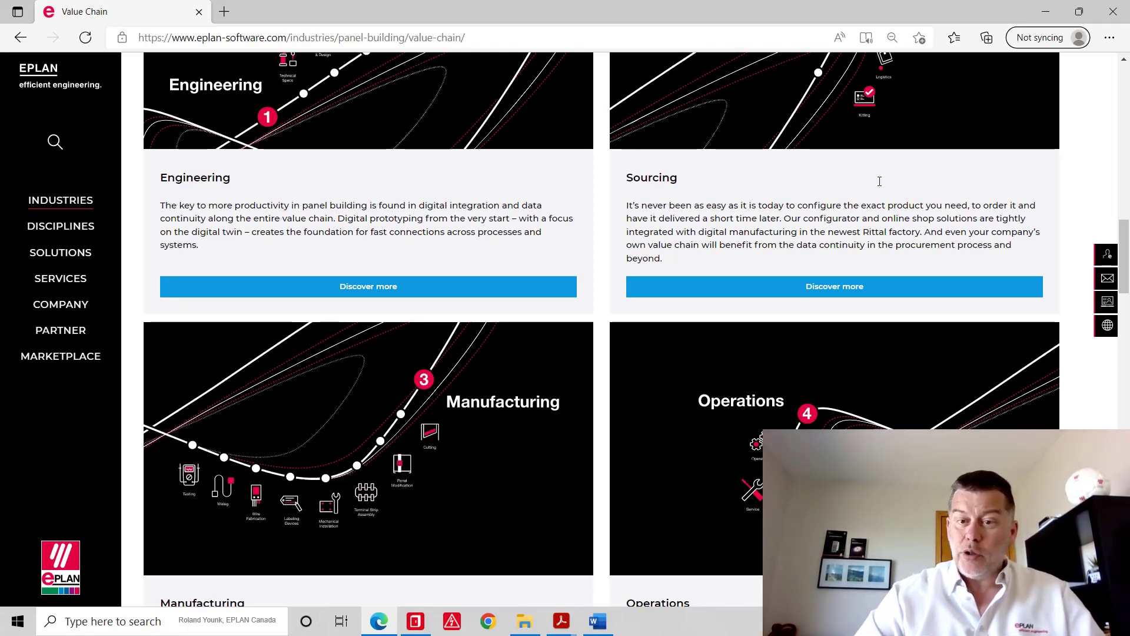
{"action": "scroll", "coordinate": [916, 125], "scroll_direction": "up", "scroll_amount": 3}
{"action": "scroll", "coordinate": [867, 235], "scroll_direction": "down", "scroll_amount": 3}
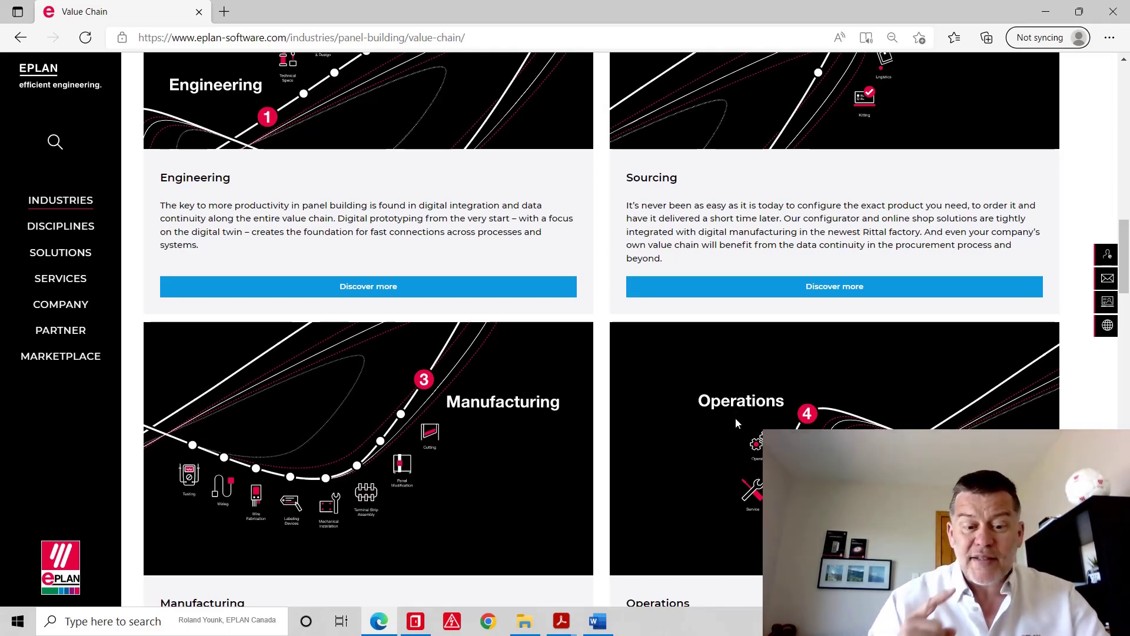
- Switch back to EPLAN and view the properties of the MISSING PARTS template under Parts list
{"action": "left_click", "coordinate": [416, 621]}
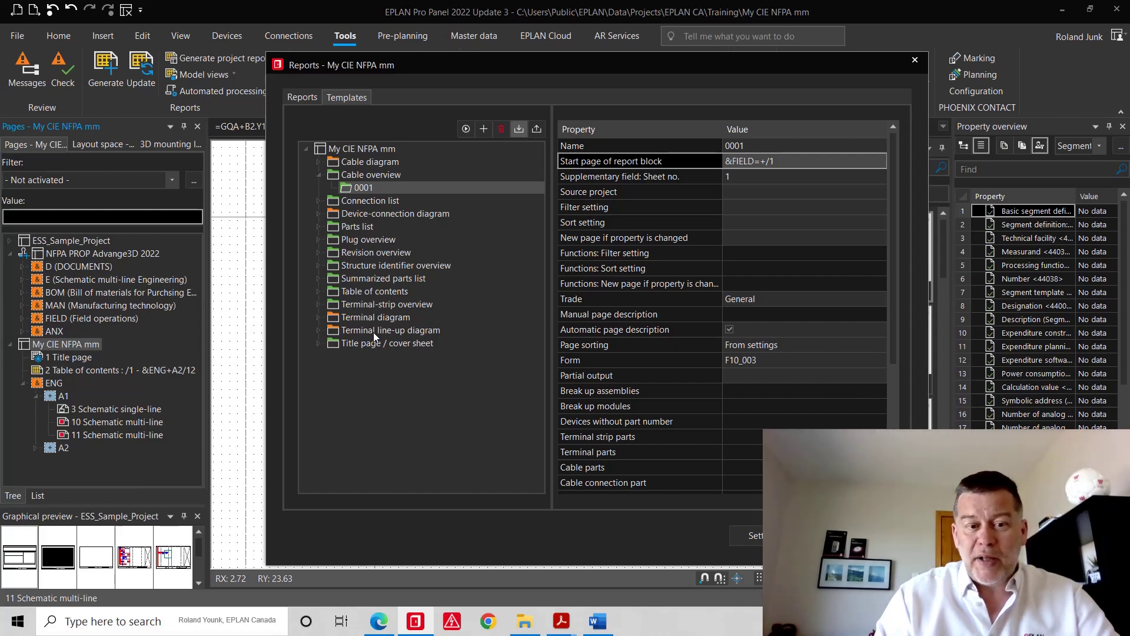
{"action": "double_click", "coordinate": [366, 226]}
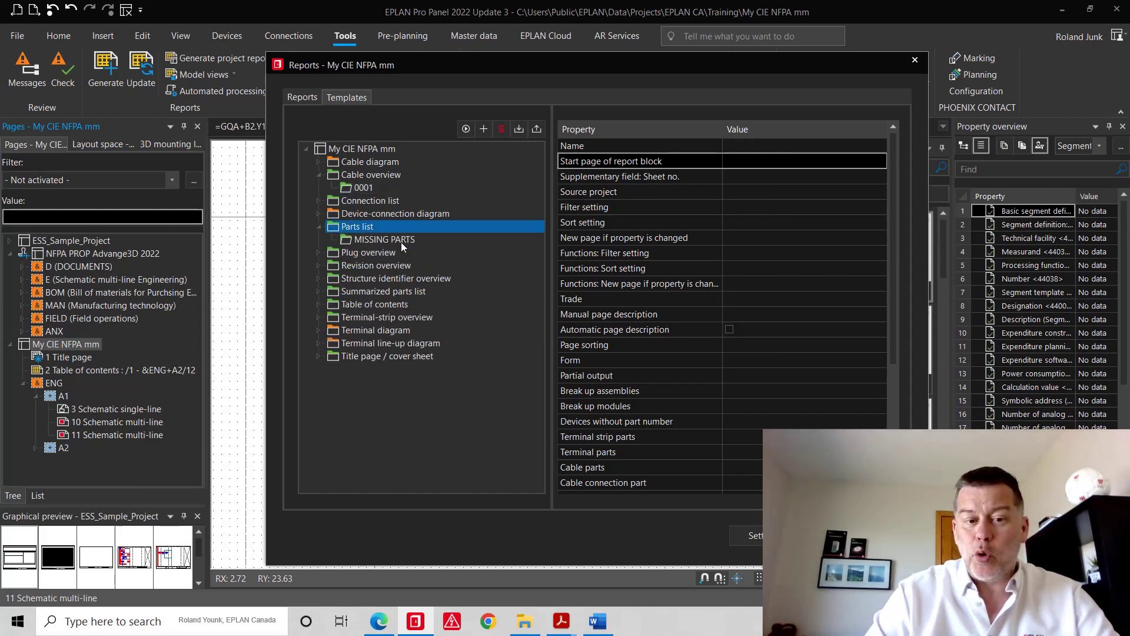
{"action": "left_click", "coordinate": [396, 241]}
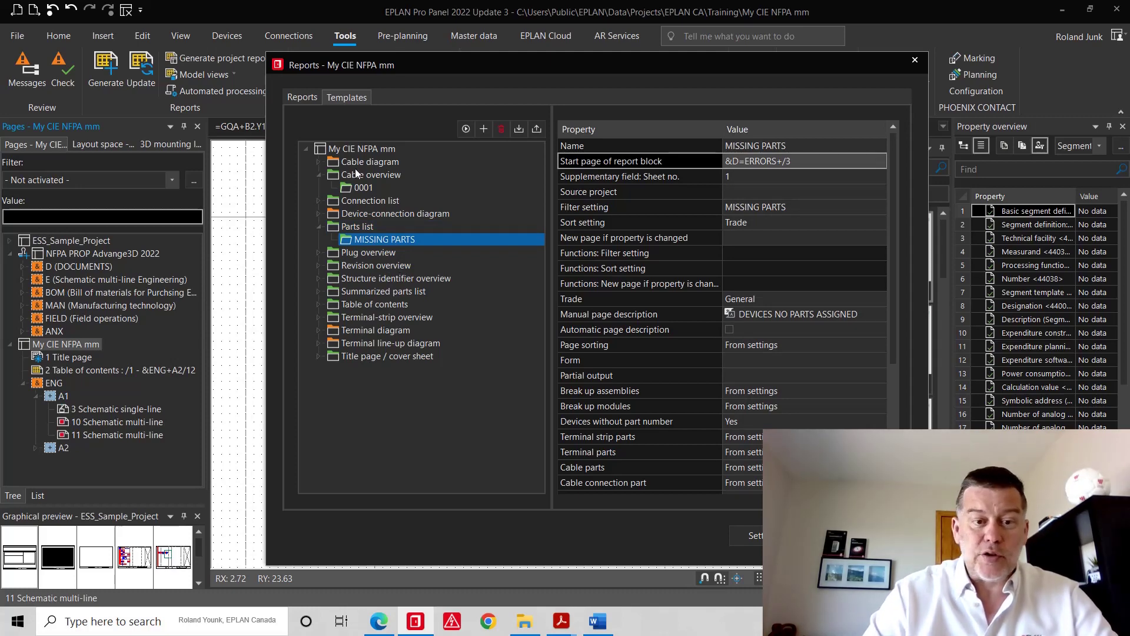
- Close the report templates and generate the project reports for My CIE NFPA mm
{"action": "left_click", "coordinate": [377, 151]}
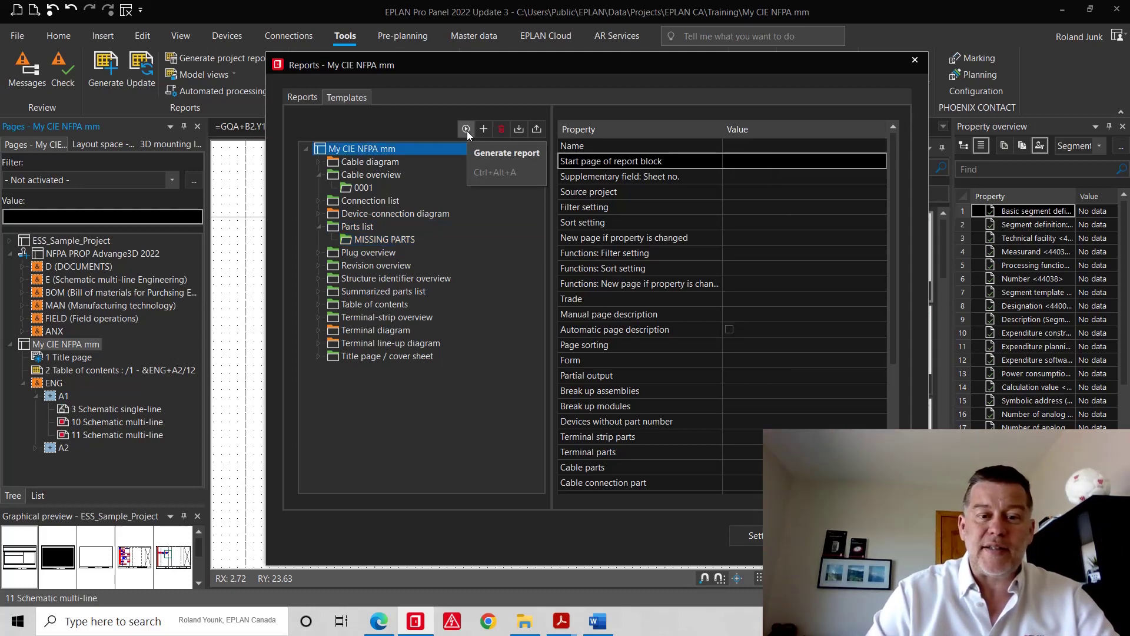
{"action": "left_click", "coordinate": [827, 535]}
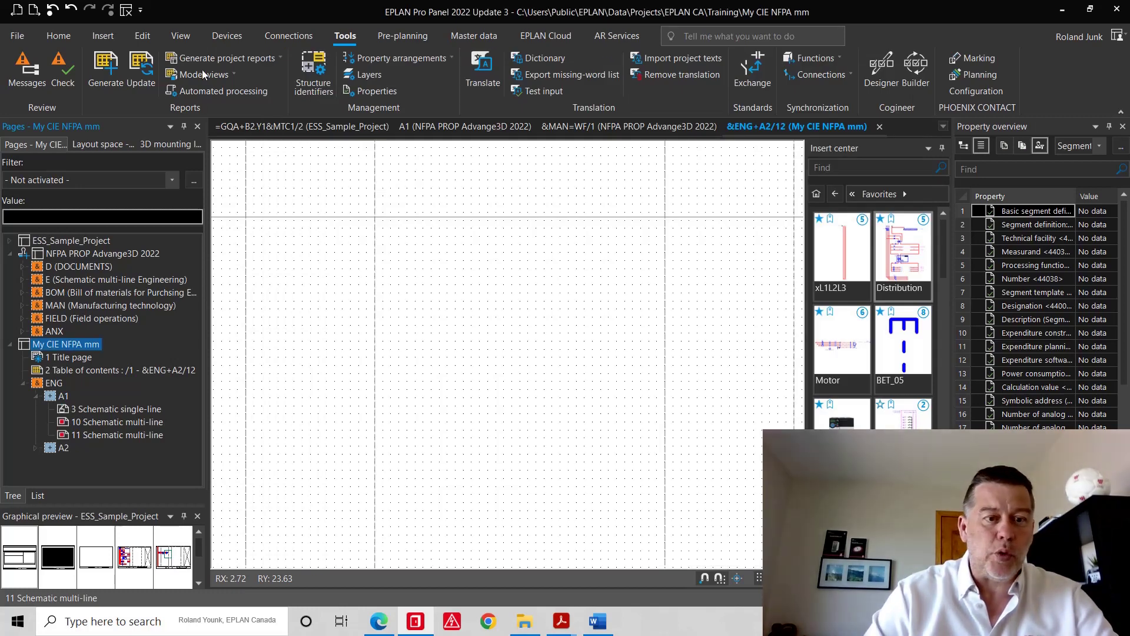
{"action": "left_click", "coordinate": [226, 61]}
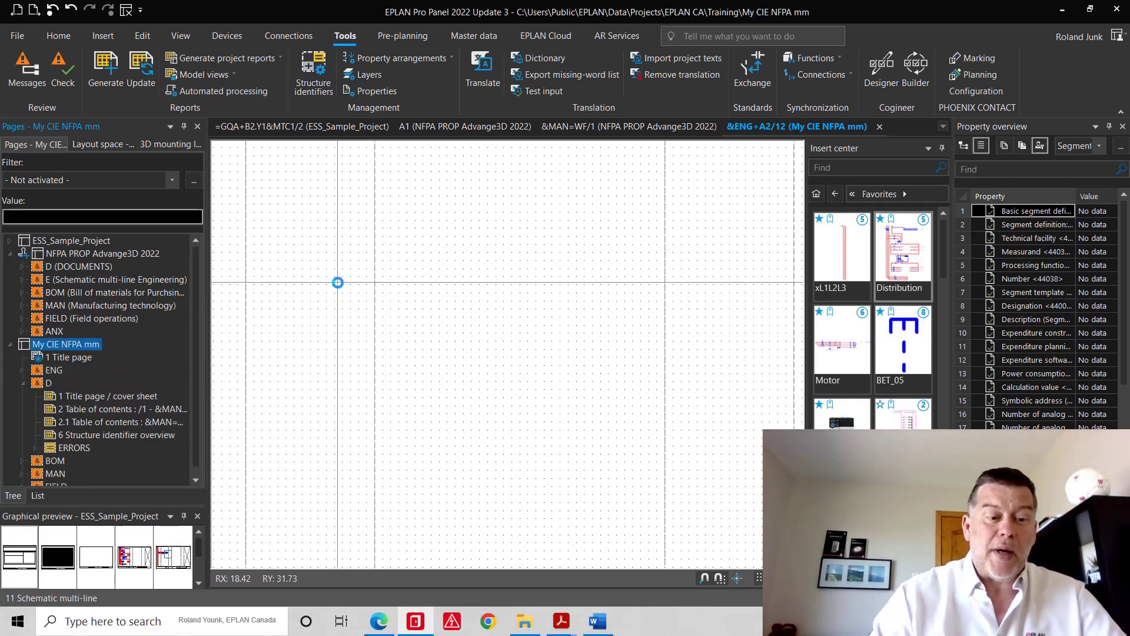
- View the generated title page and the first table of contents page under document type D
{"action": "left_click", "coordinate": [49, 383]}
{"action": "double_click", "coordinate": [74, 396]}
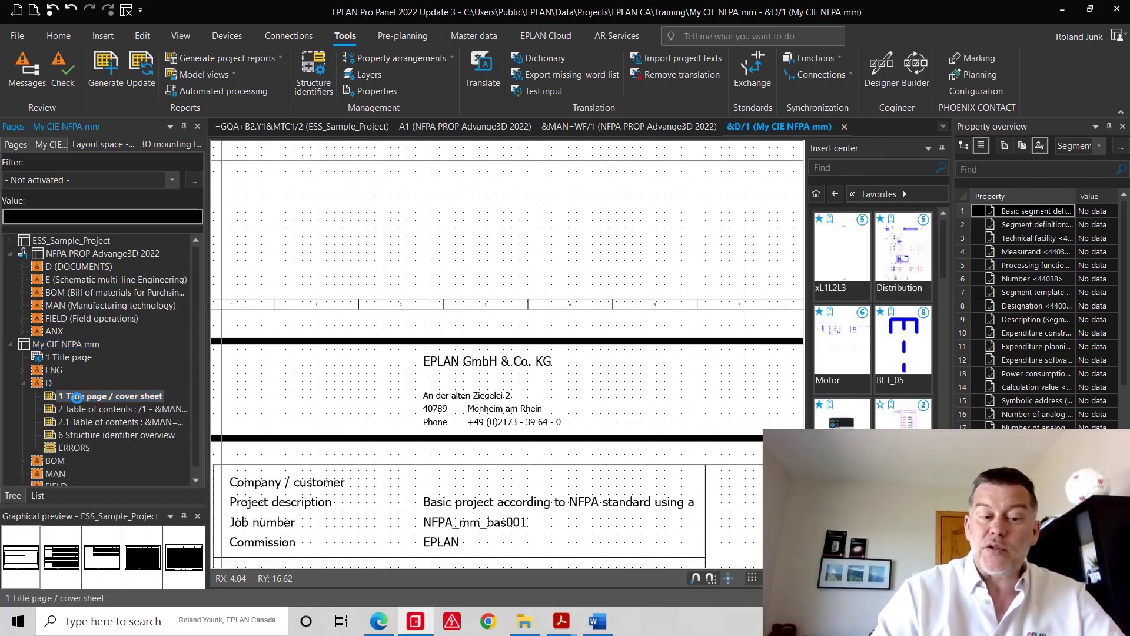
{"action": "scroll", "coordinate": [404, 280], "scroll_direction": "down", "scroll_amount": 5}
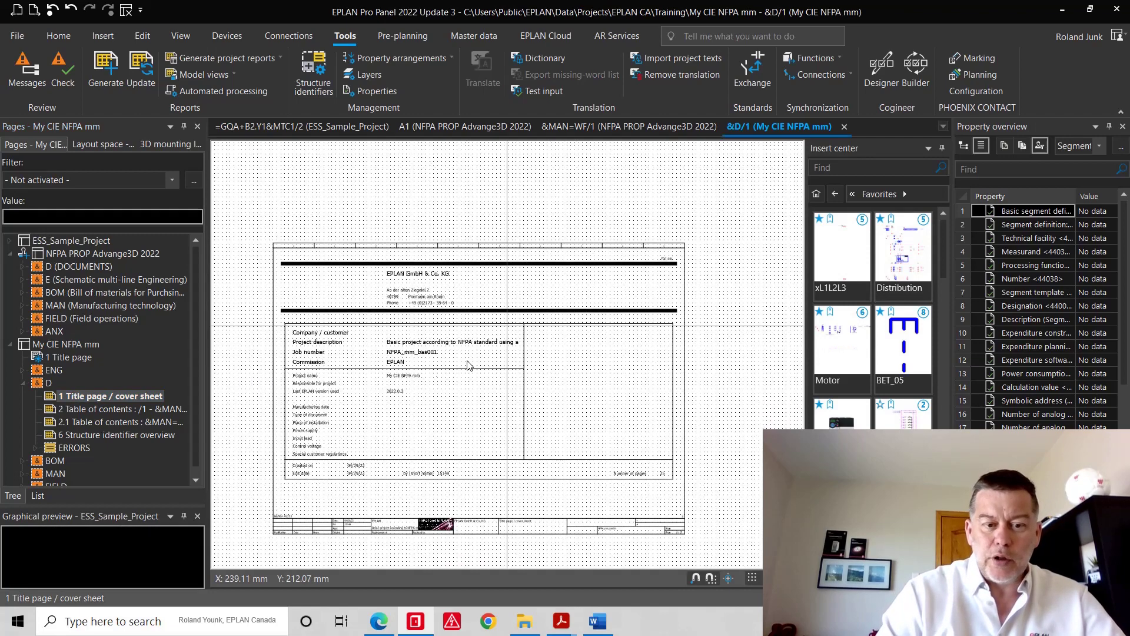
{"action": "double_click", "coordinate": [90, 409]}
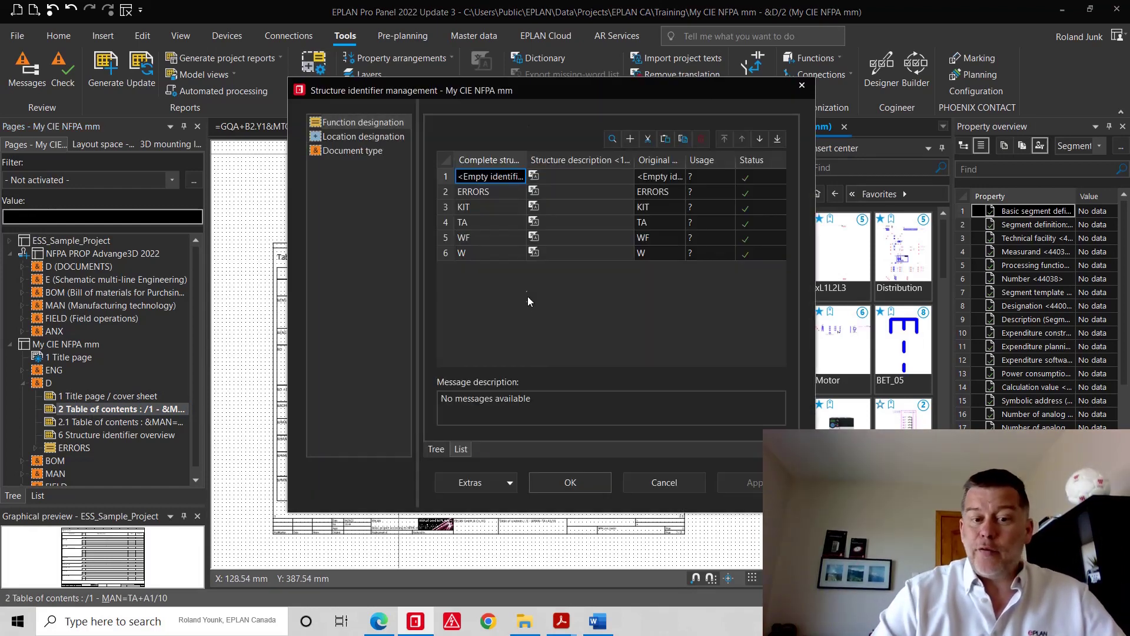
- Move document type D up one position, above ENG, in the structure identifiers
{"action": "left_click", "coordinate": [351, 151]}
{"action": "left_click", "coordinate": [562, 211]}
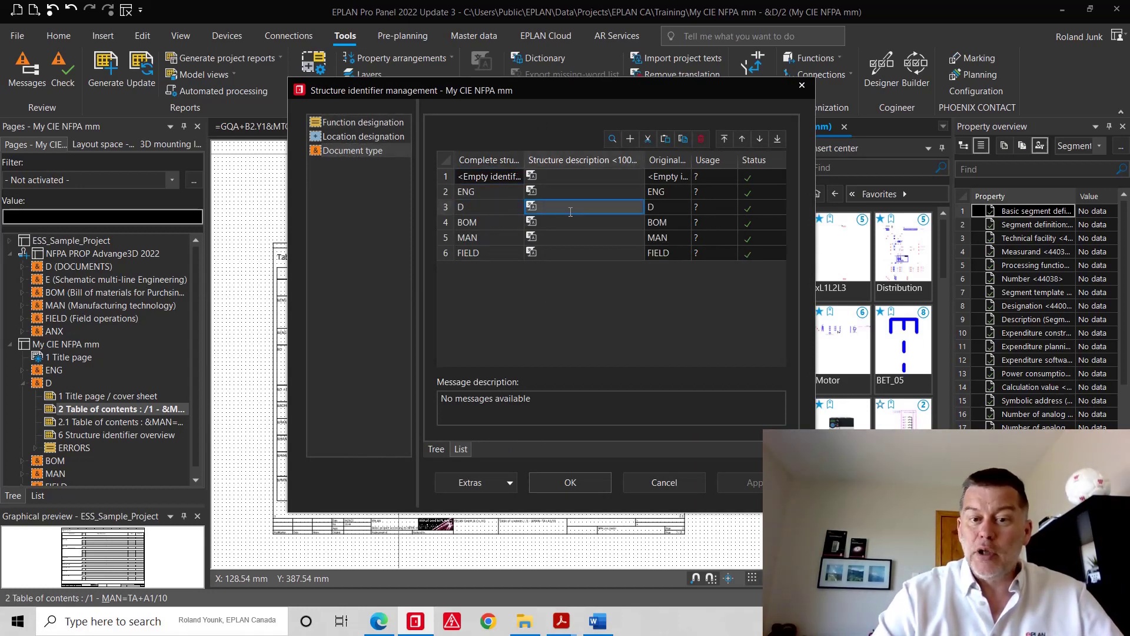
{"action": "left_click", "coordinate": [742, 139]}
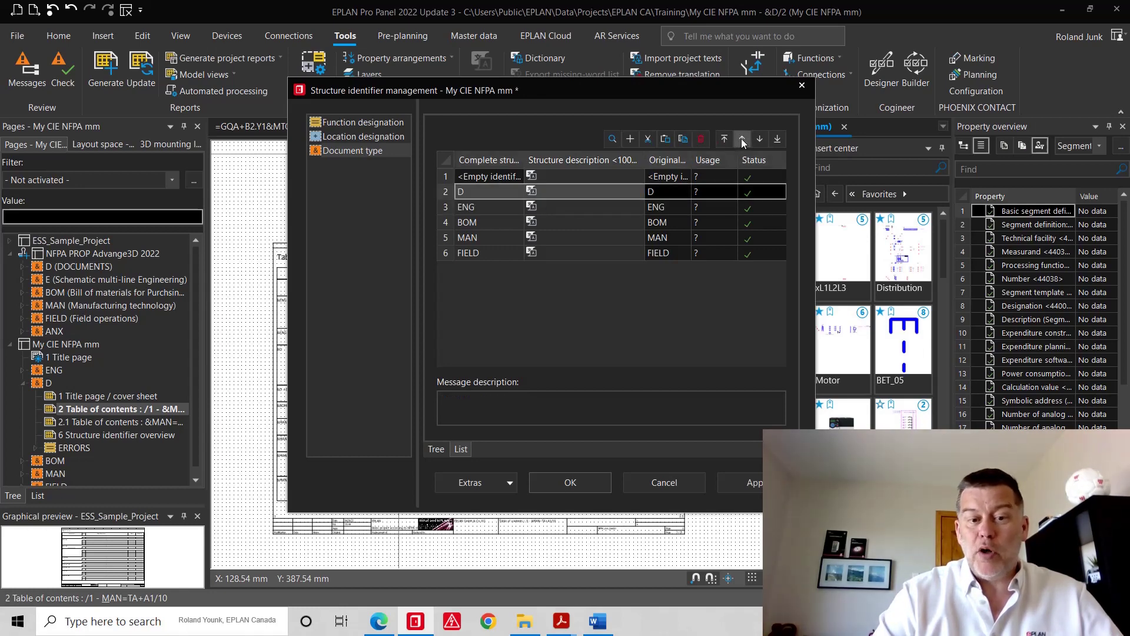
- Enter the structure descriptions "Engineering" for document type ENG and "Document" for document type D
{"action": "left_click", "coordinate": [484, 206]}
{"action": "left_click", "coordinate": [577, 207]}
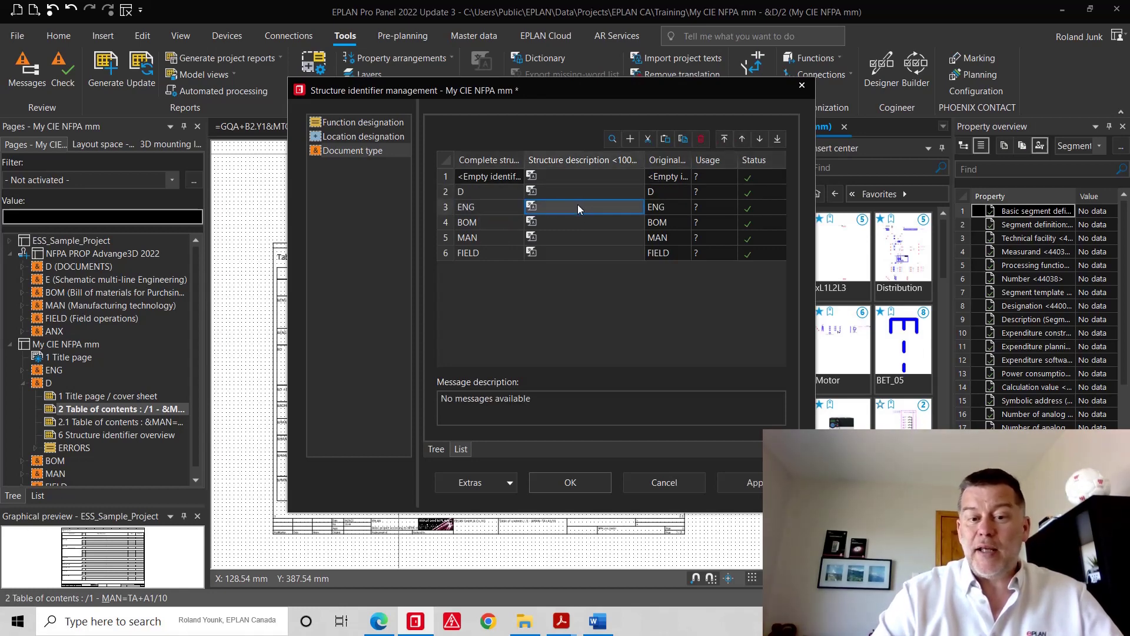
{"action": "type", "text": "E"}
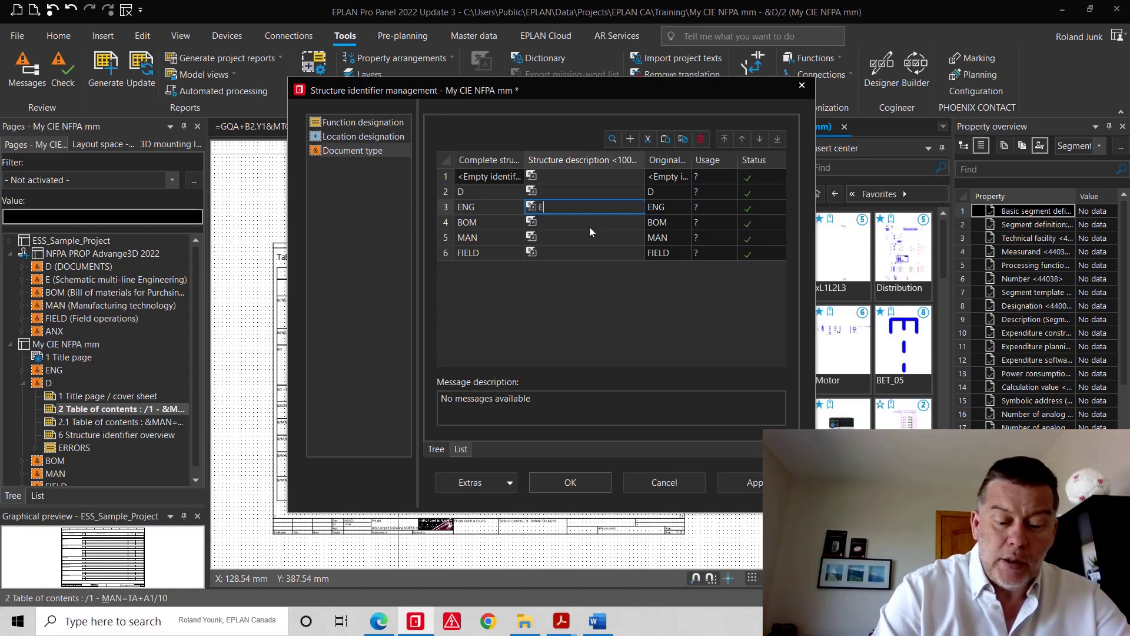
{"action": "type", "text": "ngineering"}
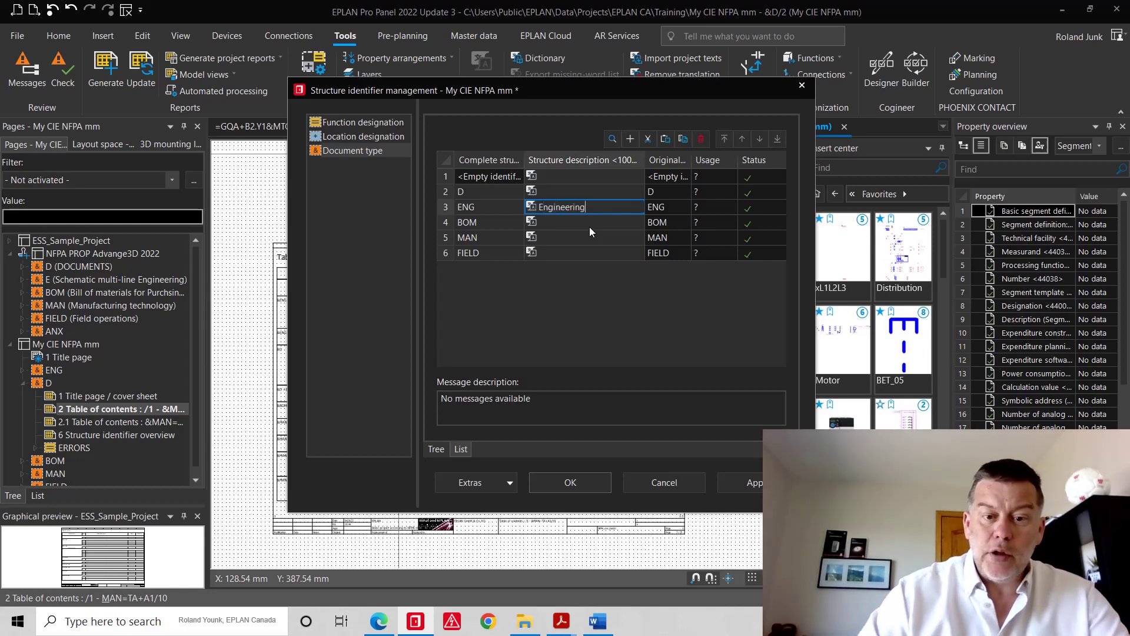
{"action": "left_click", "coordinate": [567, 196]}
{"action": "type", "text": "D"}
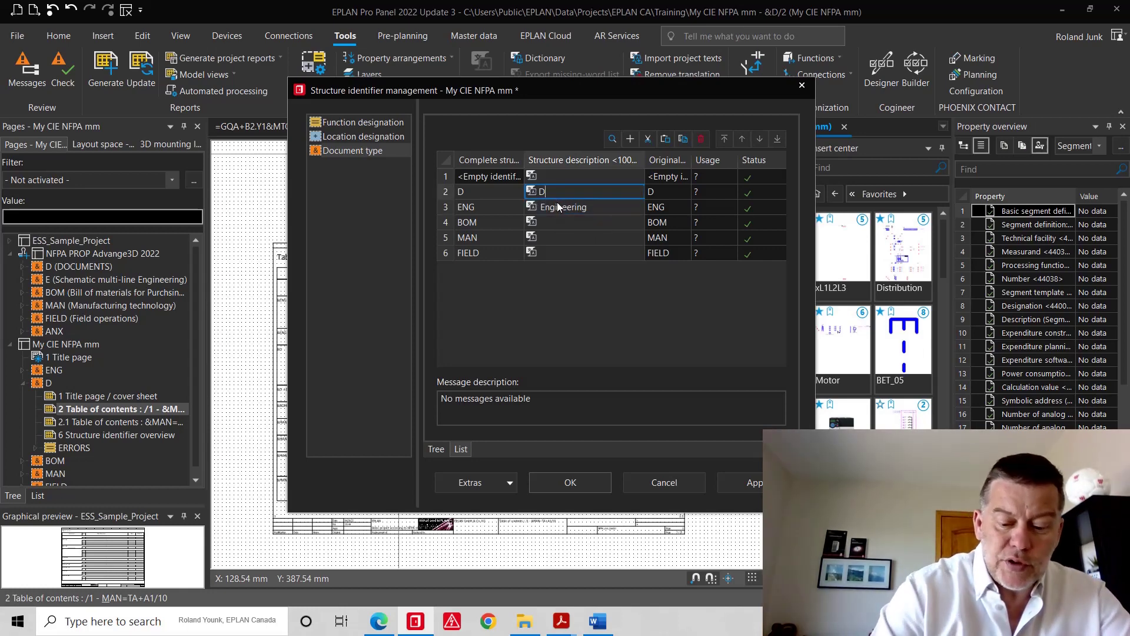
{"action": "type", "text": "ocument"}
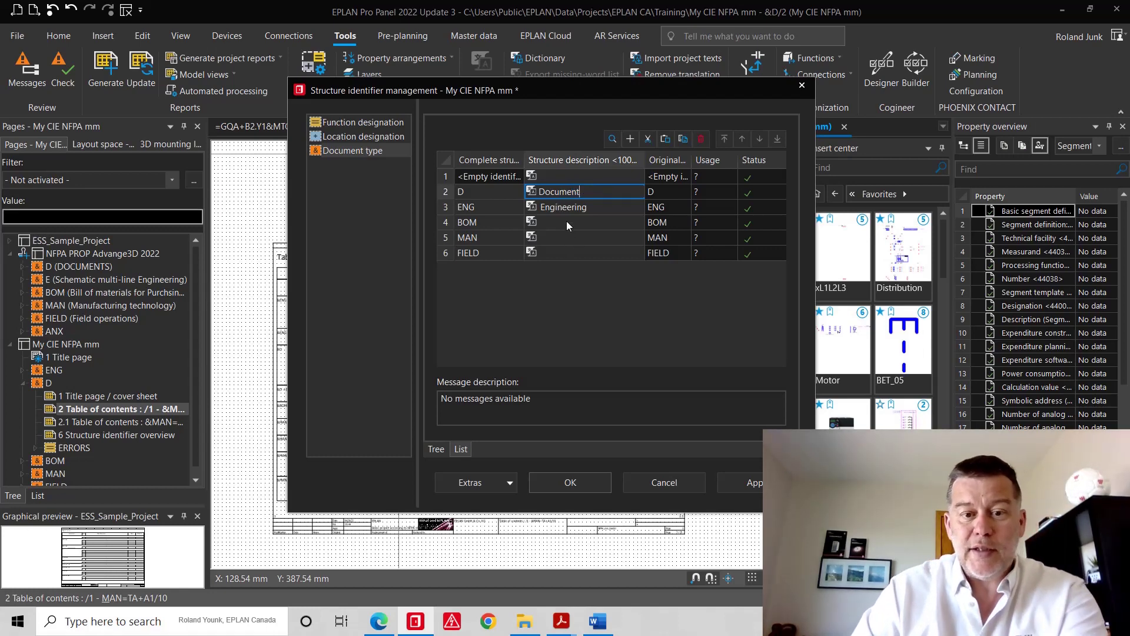
- Describe document type BOM as "Sourcing" and document type MAN as "Manufacturing technology"
{"action": "left_click", "coordinate": [566, 223]}
{"action": "type", "text": "oru"}
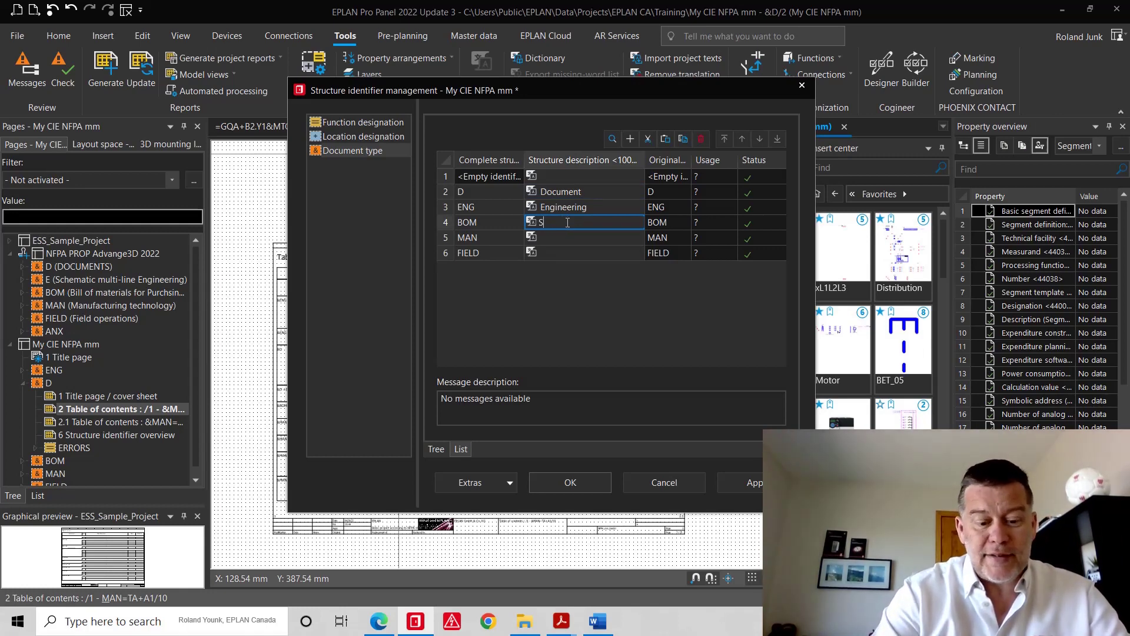
{"action": "type", "text": "Sourcing"}
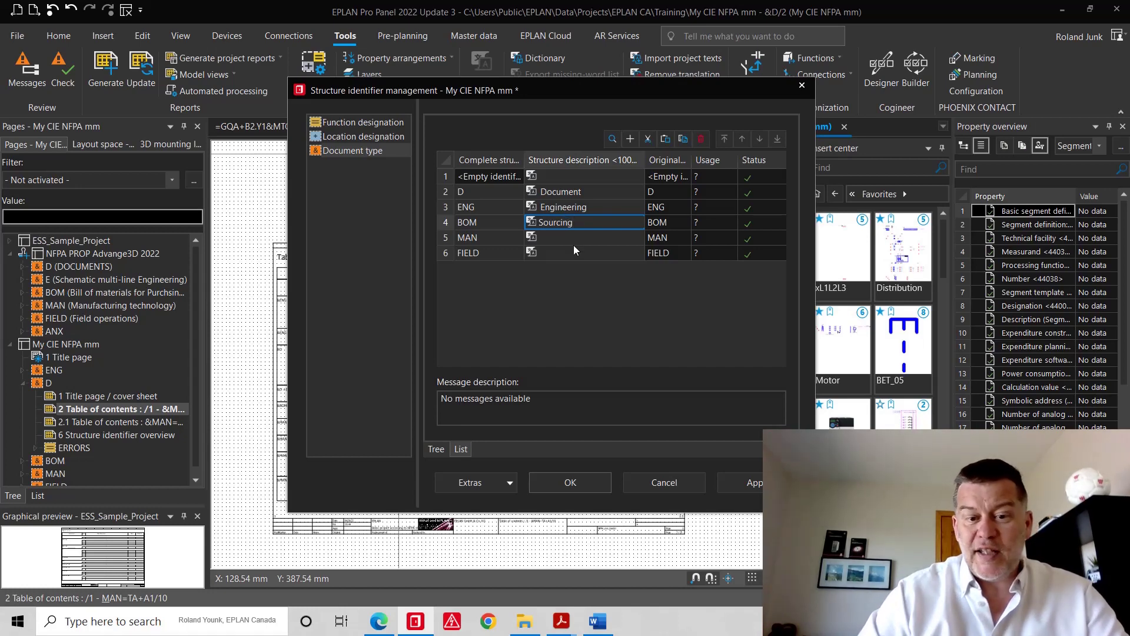
{"action": "left_click", "coordinate": [574, 238]}
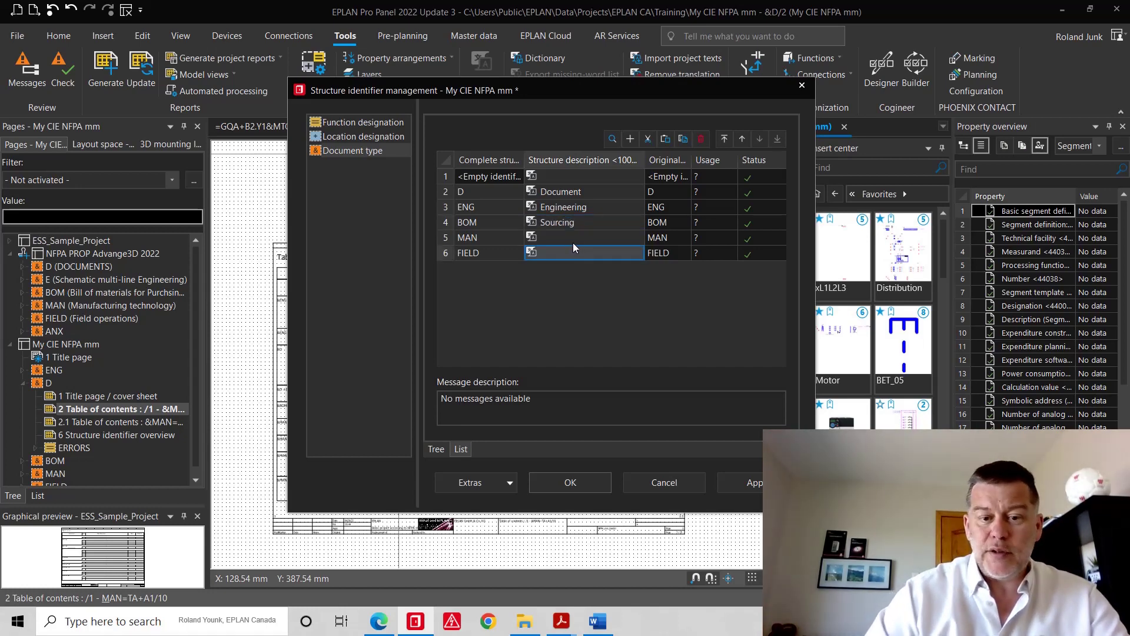
{"action": "left_click", "coordinate": [570, 235]}
{"action": "type", "text": "Manufacturing technology"}
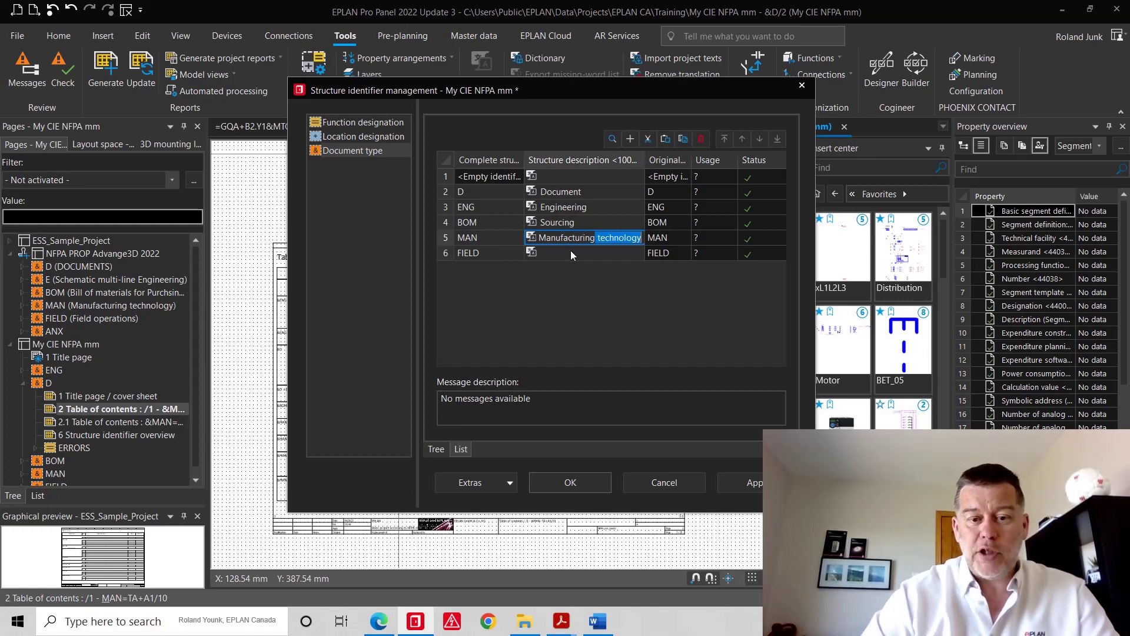
- Describe document type FIELD as "Operations" and update the project with the reordered identifiers
{"action": "left_click", "coordinate": [571, 254]}
{"action": "left_click", "coordinate": [571, 254]}
{"action": "type", "text": "Oper"}
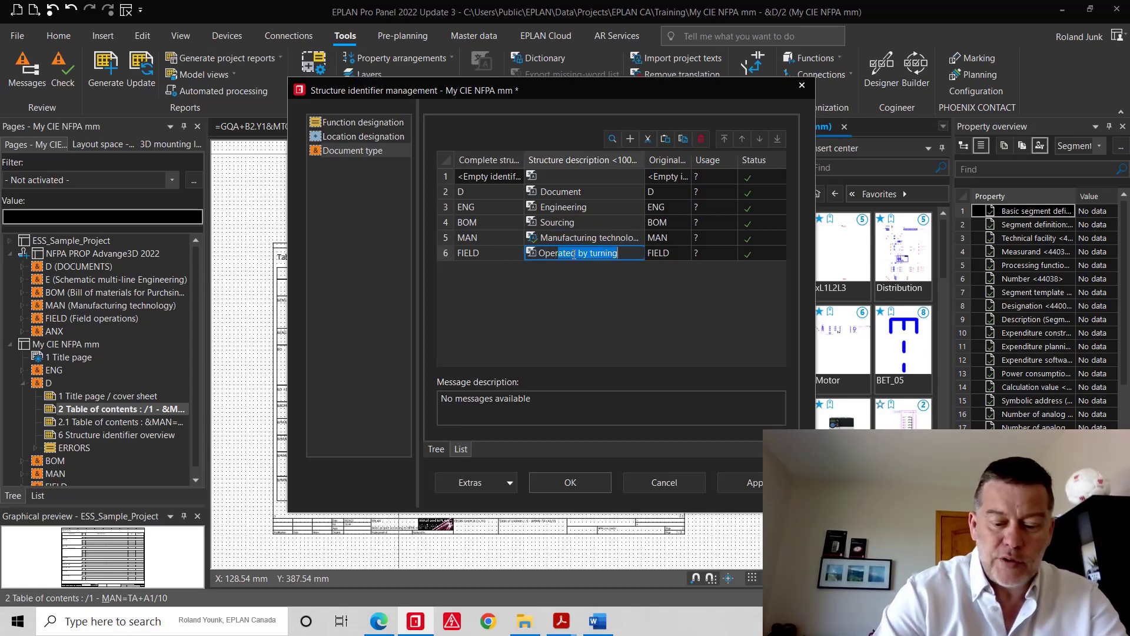
{"action": "type", "text": "ations"}
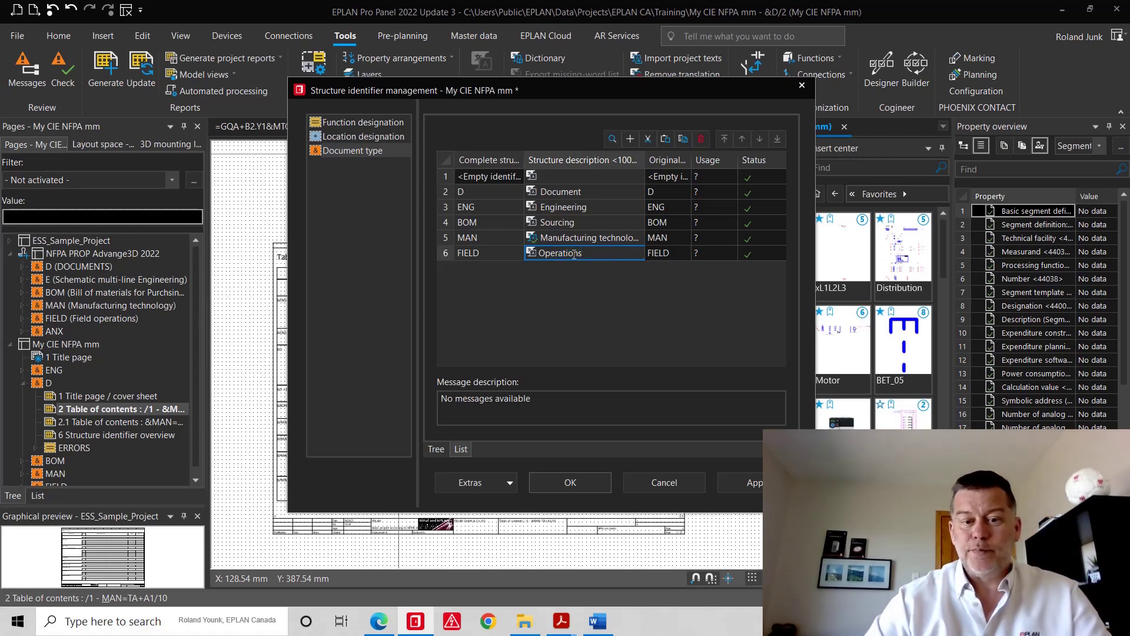
{"action": "left_click", "coordinate": [570, 487]}
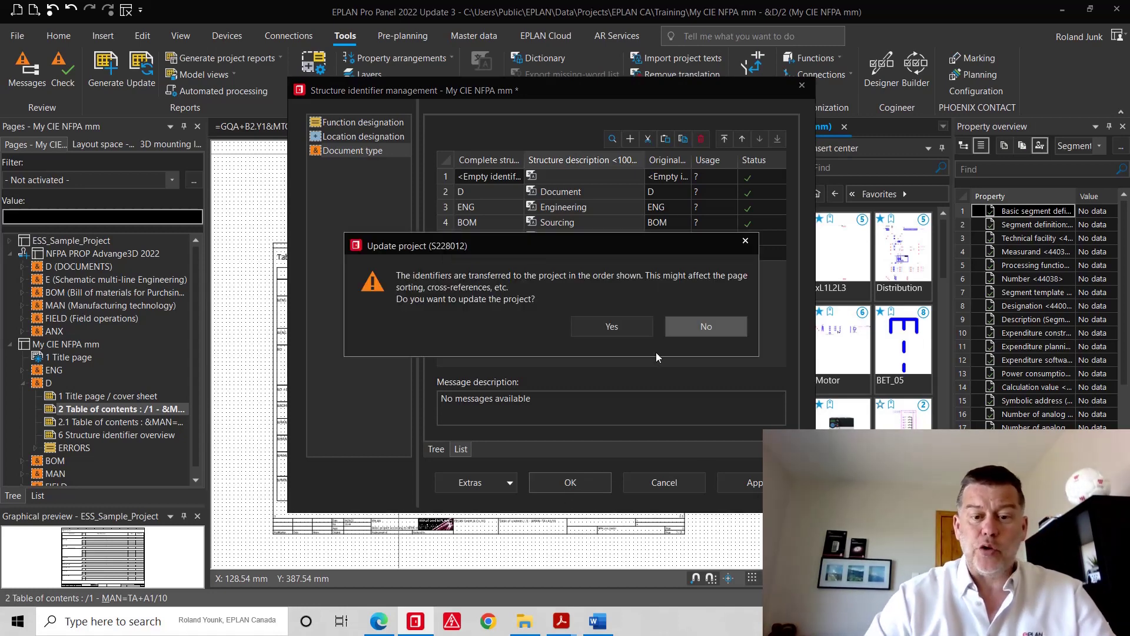
{"action": "left_click", "coordinate": [606, 328]}
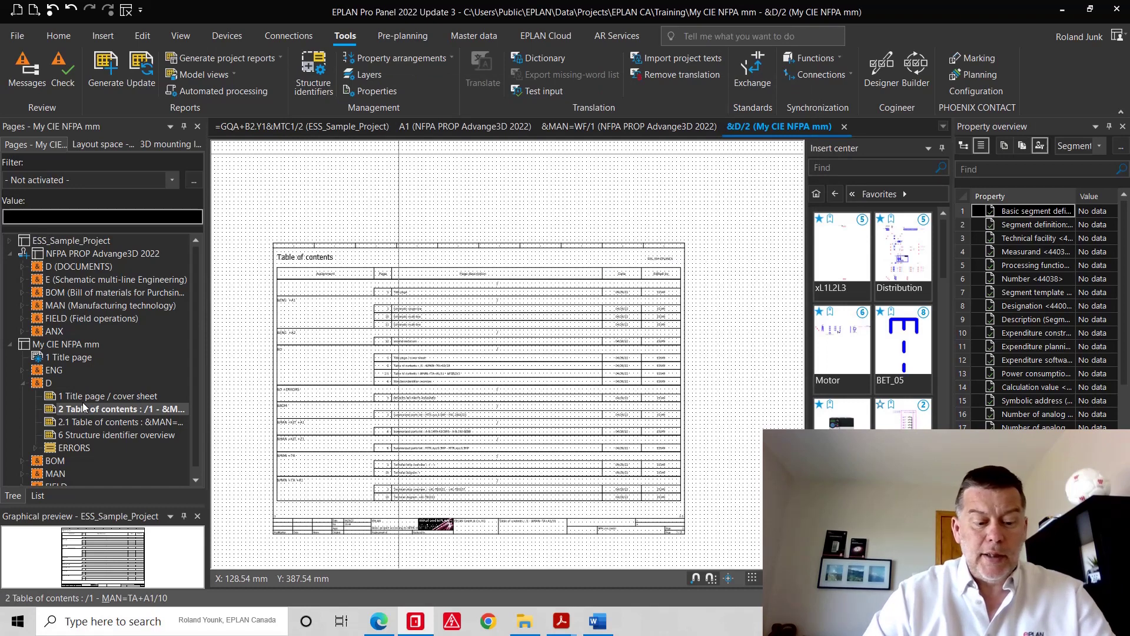
- View the title page under D, preview the ENG pages and examine the summarized parts list under BOM
{"action": "left_click", "coordinate": [84, 406]}
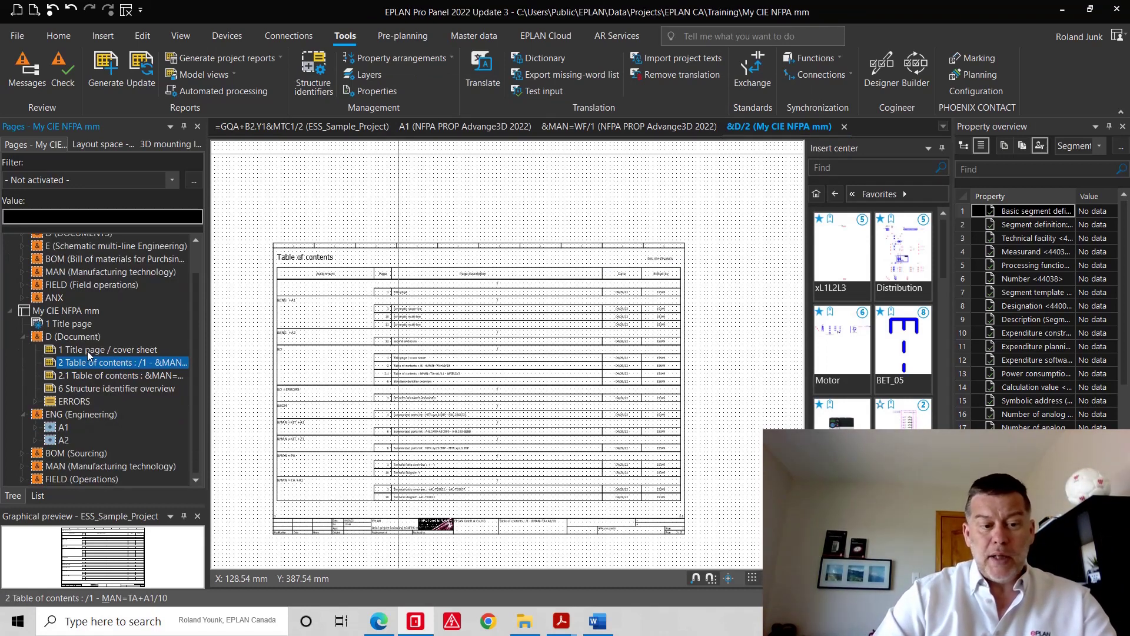
{"action": "left_click", "coordinate": [89, 351]}
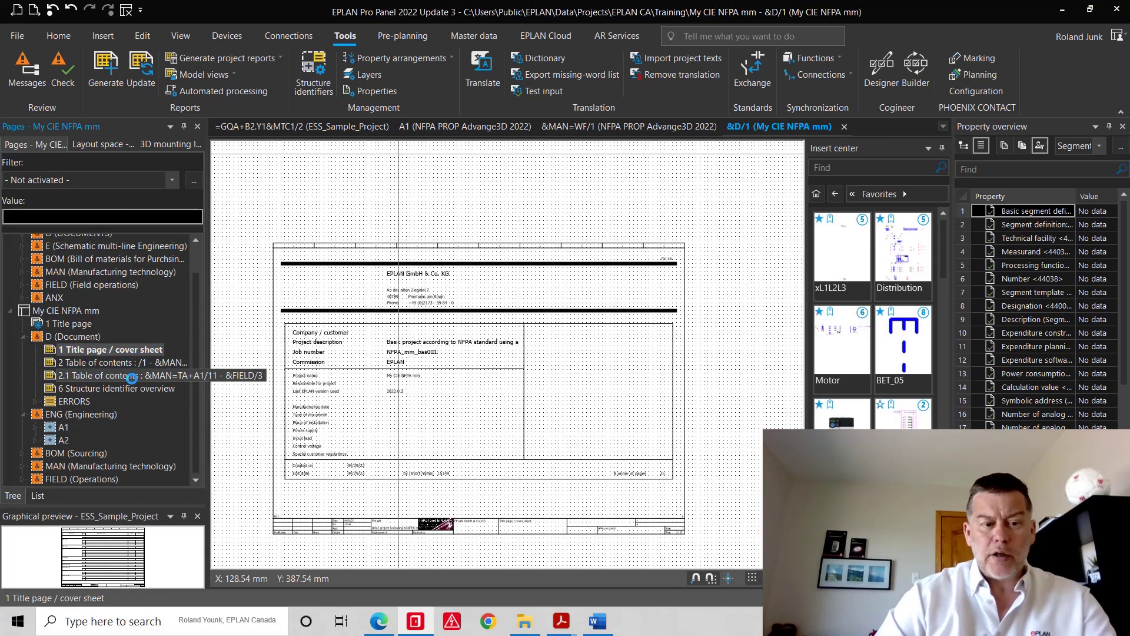
{"action": "left_click", "coordinate": [77, 415]}
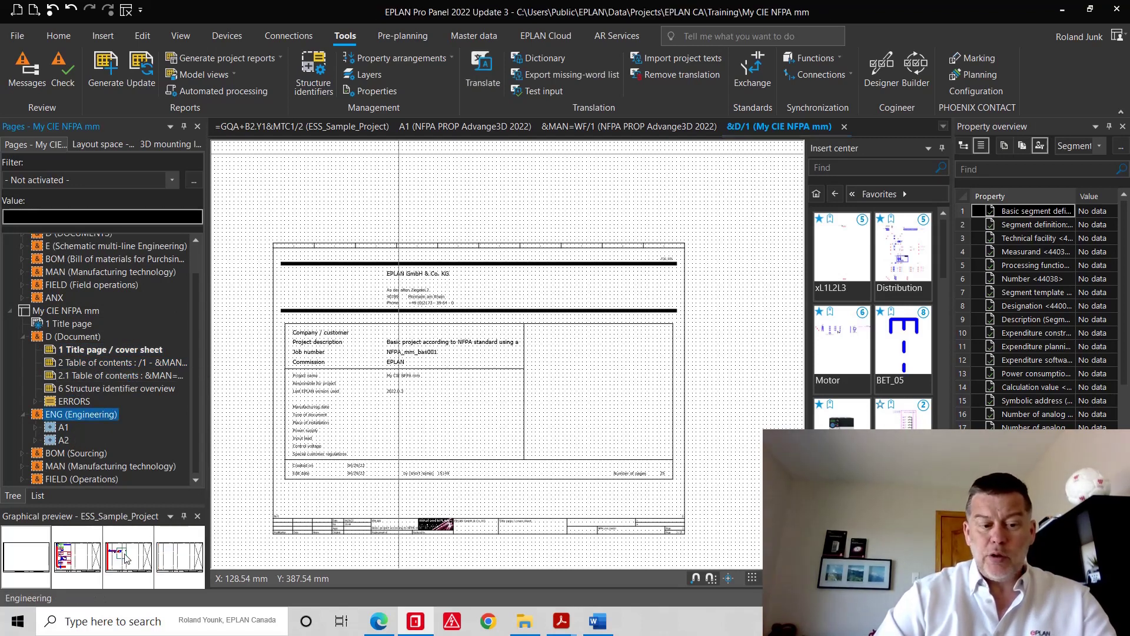
{"action": "left_click", "coordinate": [80, 453]}
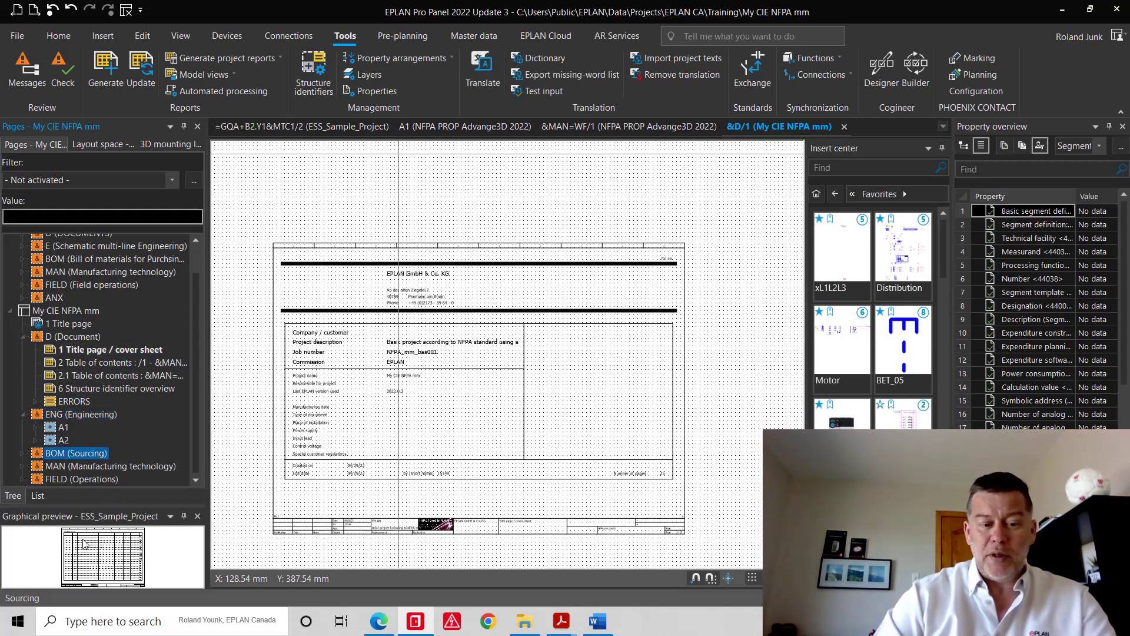
{"action": "double_click", "coordinate": [91, 559]}
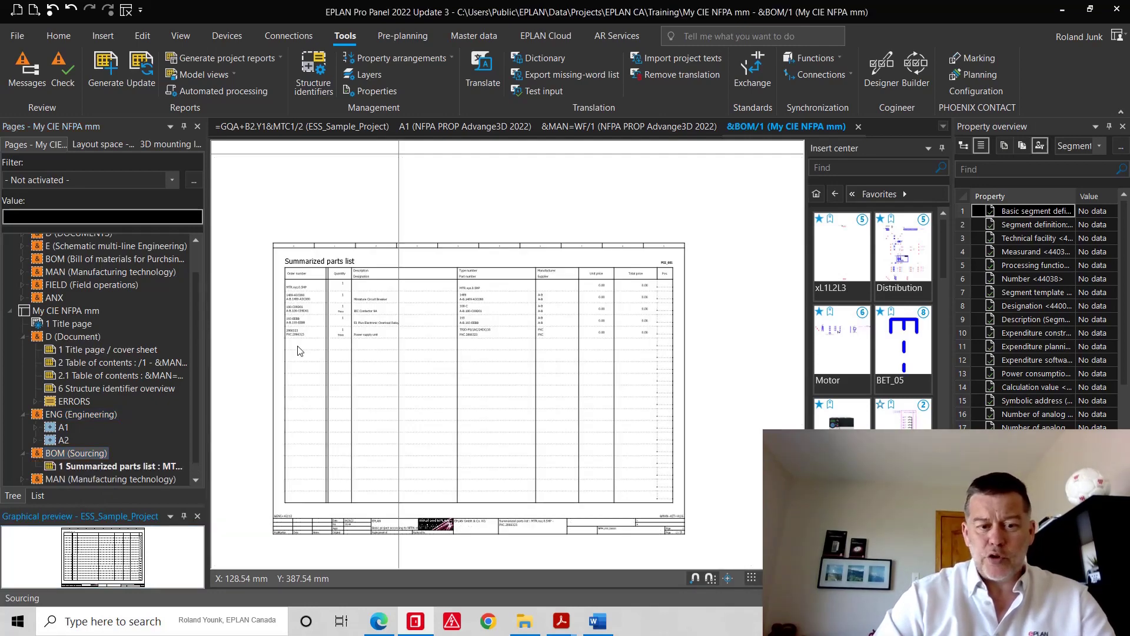
{"action": "scroll", "coordinate": [301, 321], "scroll_direction": "up", "scroll_amount": 3}
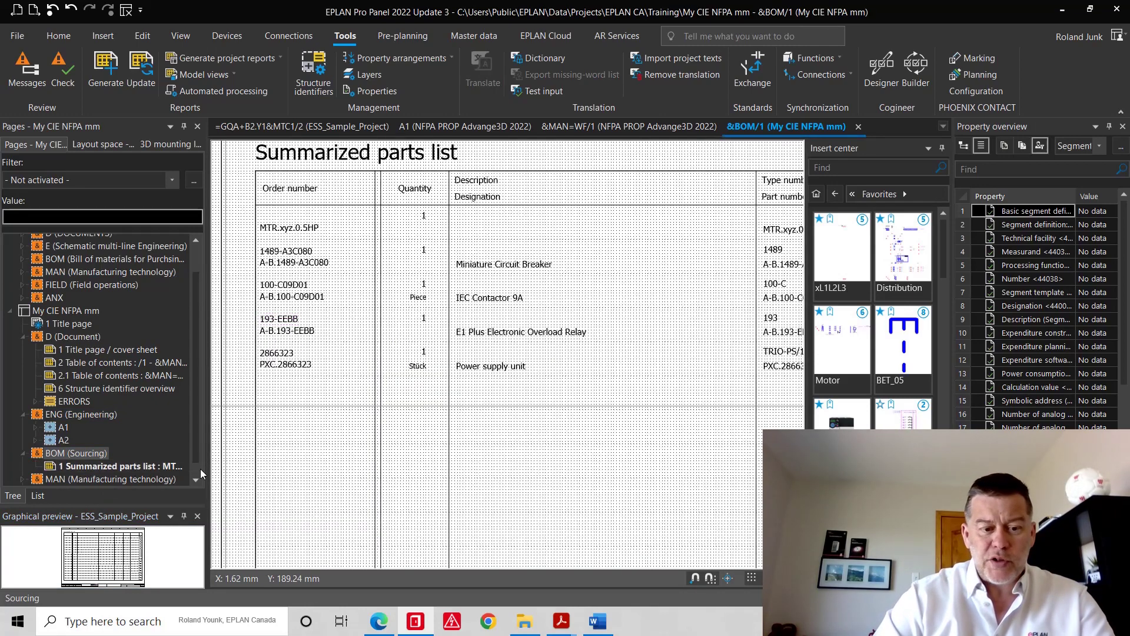
- View the KIT summarized parts list for location A1 and the TA terminal diagram under document type MAN
{"action": "scroll", "coordinate": [149, 473], "scroll_direction": "down", "scroll_amount": 1}
{"action": "double_click", "coordinate": [148, 469]}
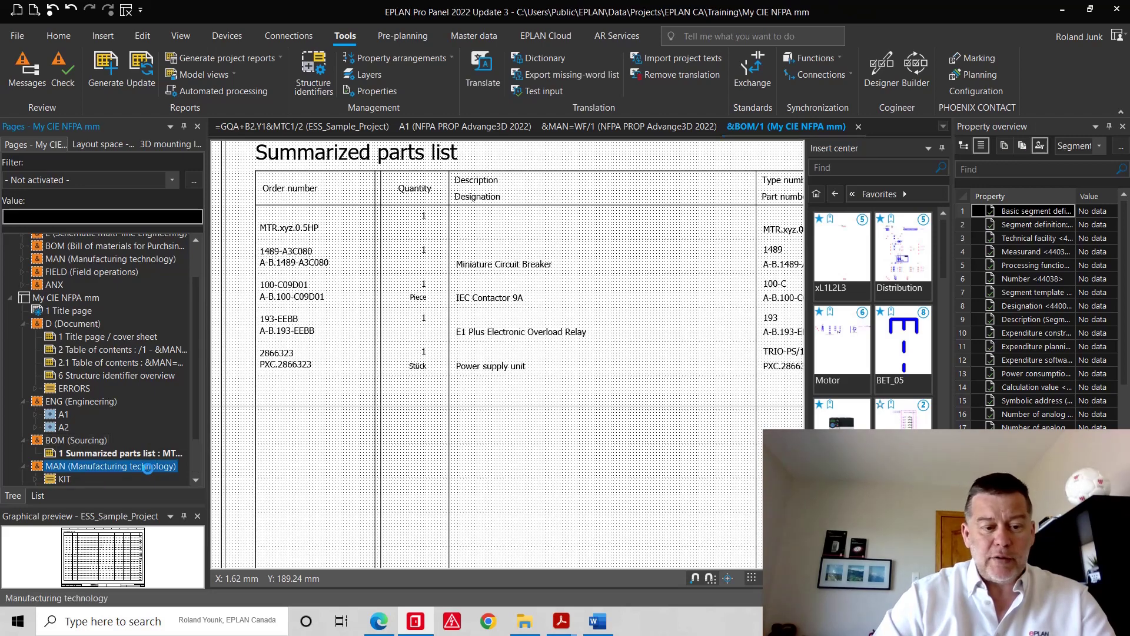
{"action": "left_click", "coordinate": [69, 431]}
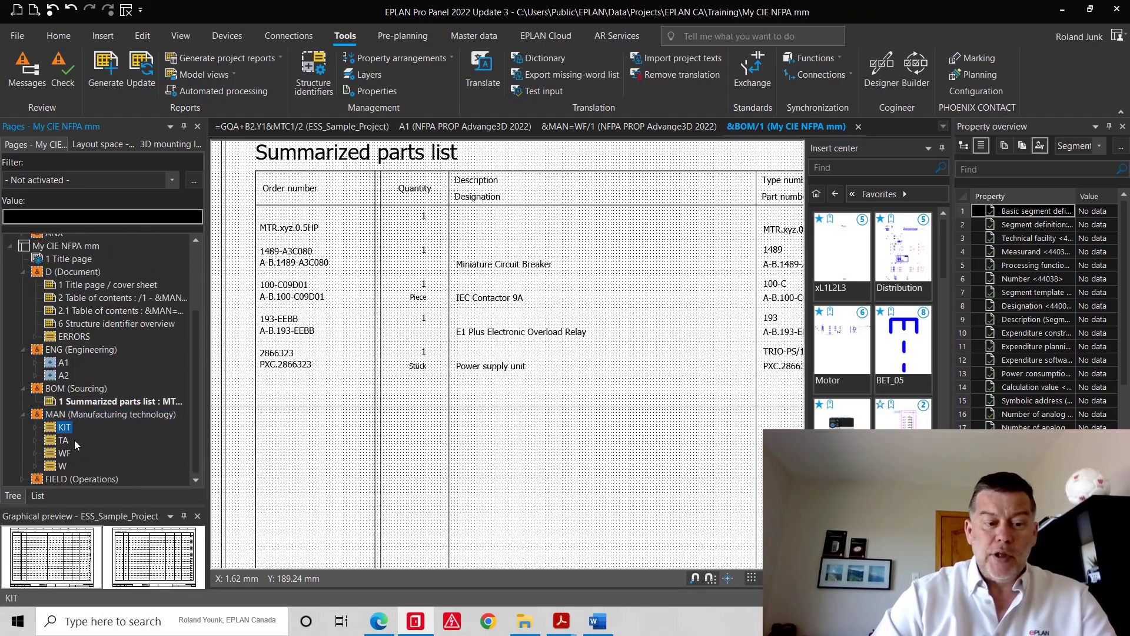
{"action": "double_click", "coordinate": [69, 548]}
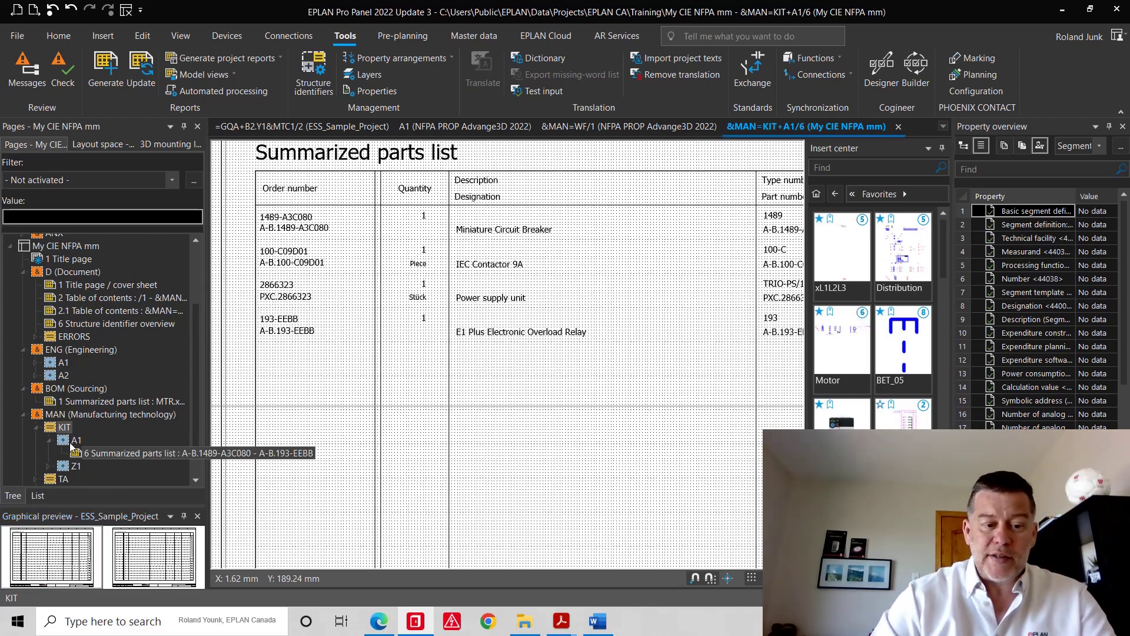
{"action": "double_click", "coordinate": [65, 478]}
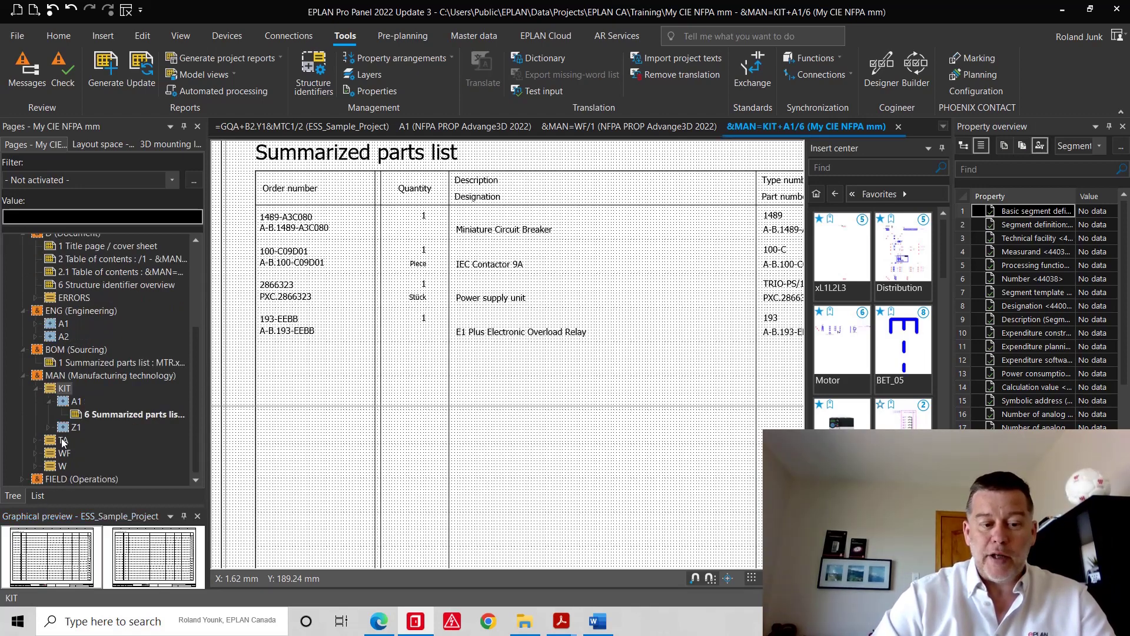
{"action": "double_click", "coordinate": [93, 455]}
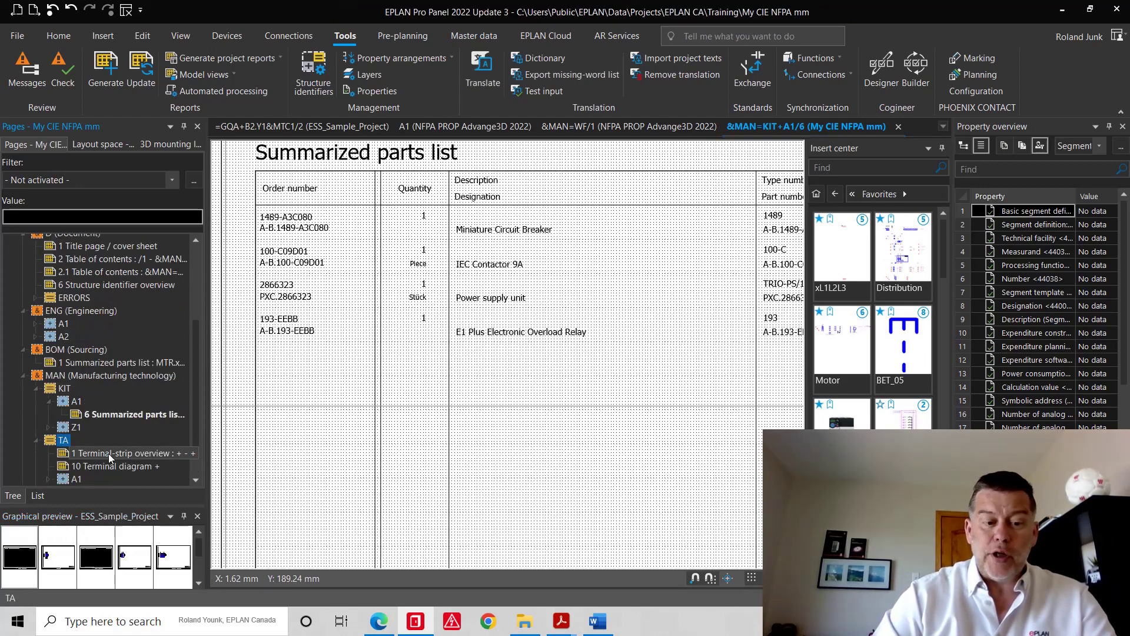
{"action": "double_click", "coordinate": [104, 466]}
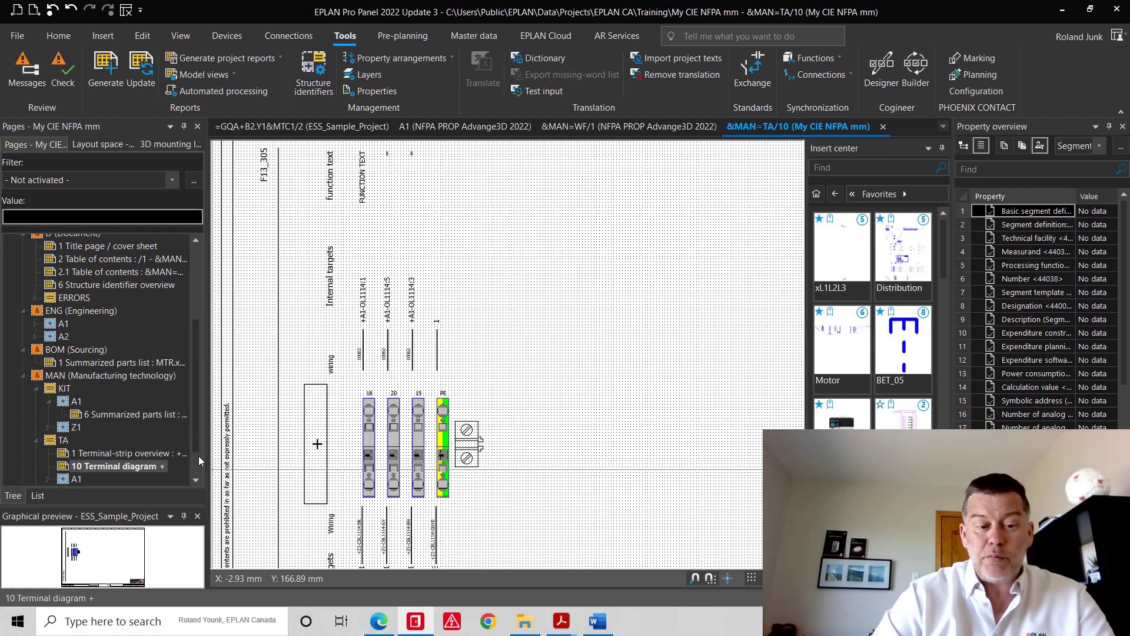
- View the wire fabrication connection list under function WF of document type MAN
{"action": "scroll", "coordinate": [200, 445], "scroll_direction": "down", "scroll_amount": 1}
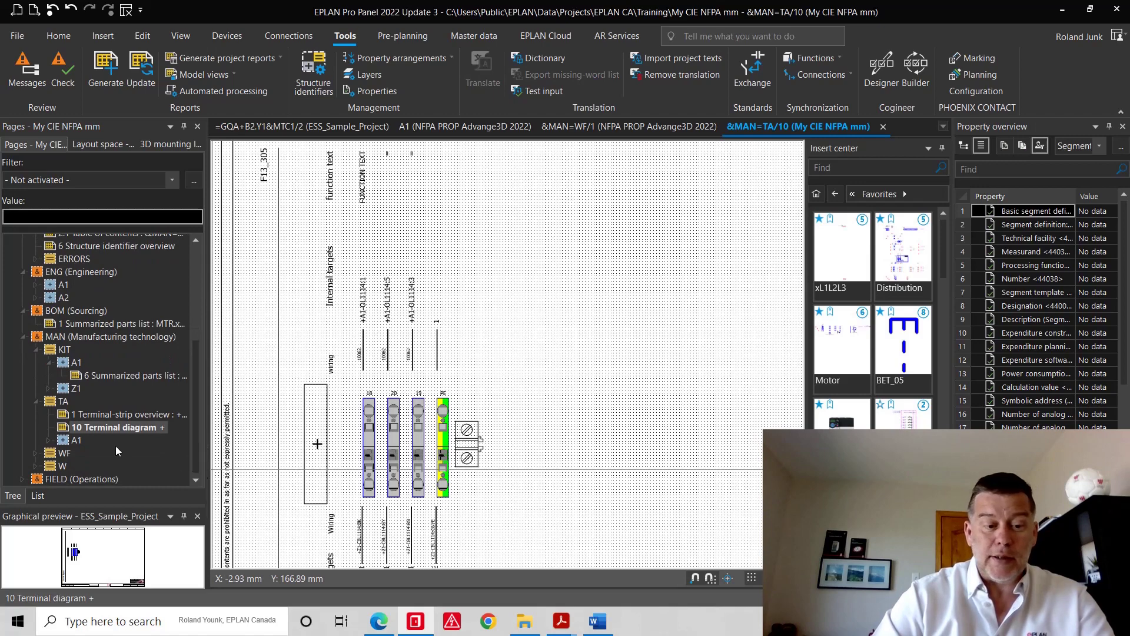
{"action": "double_click", "coordinate": [65, 454]}
{"action": "double_click", "coordinate": [99, 466]}
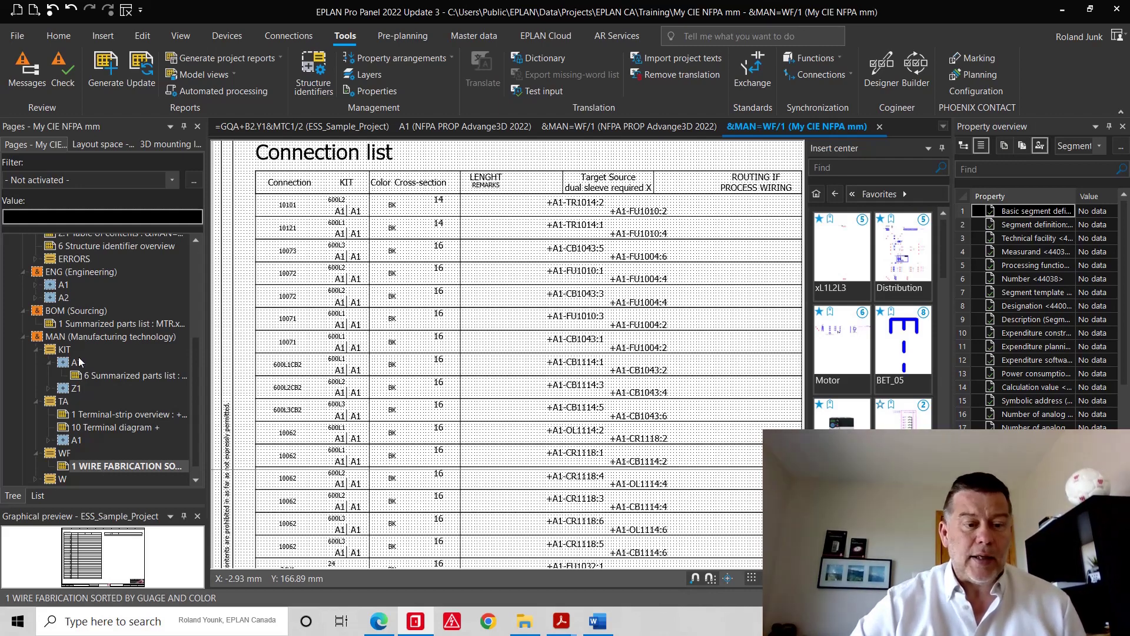
- Preview the pages under document types MAN and ENG, and those of location A1 under ENG
{"action": "left_click", "coordinate": [80, 340]}
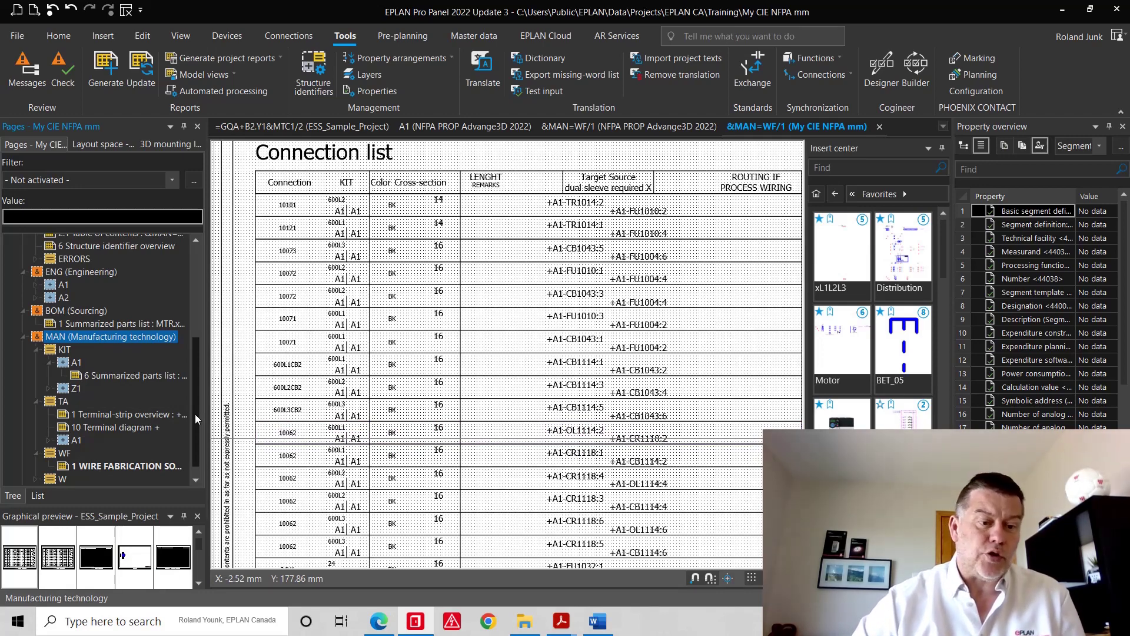
{"action": "left_click", "coordinate": [74, 274]}
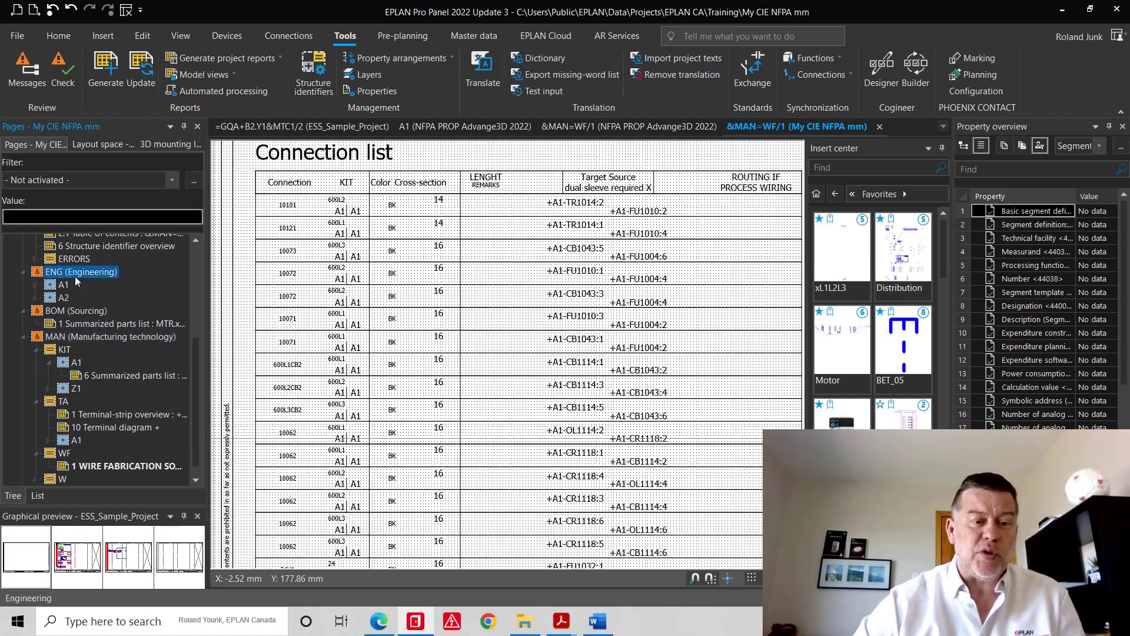
{"action": "left_click", "coordinate": [64, 287]}
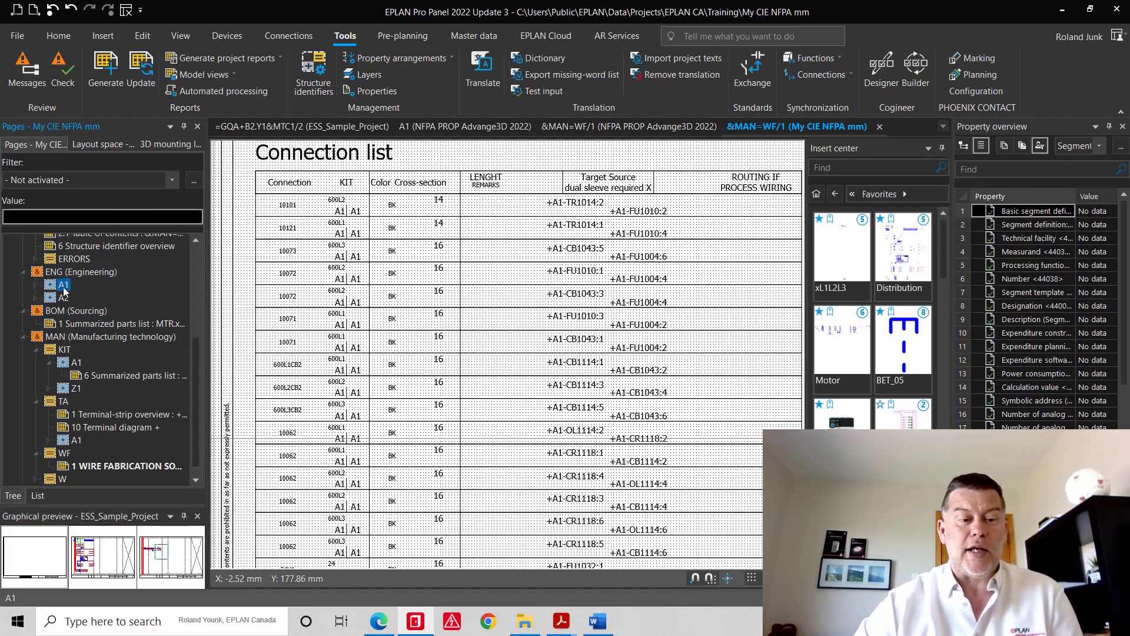
- Select the My CIE NFPA mm project and view its project properties
{"action": "scroll", "coordinate": [78, 274], "scroll_direction": "up", "scroll_amount": 3}
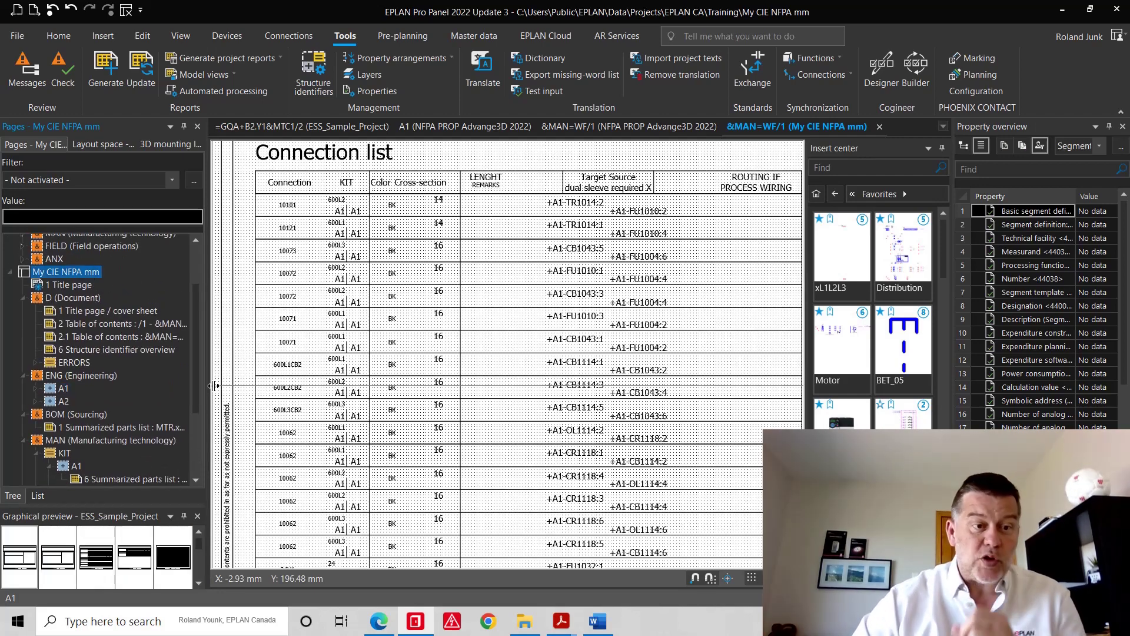
{"action": "left_click", "coordinate": [287, 251]}
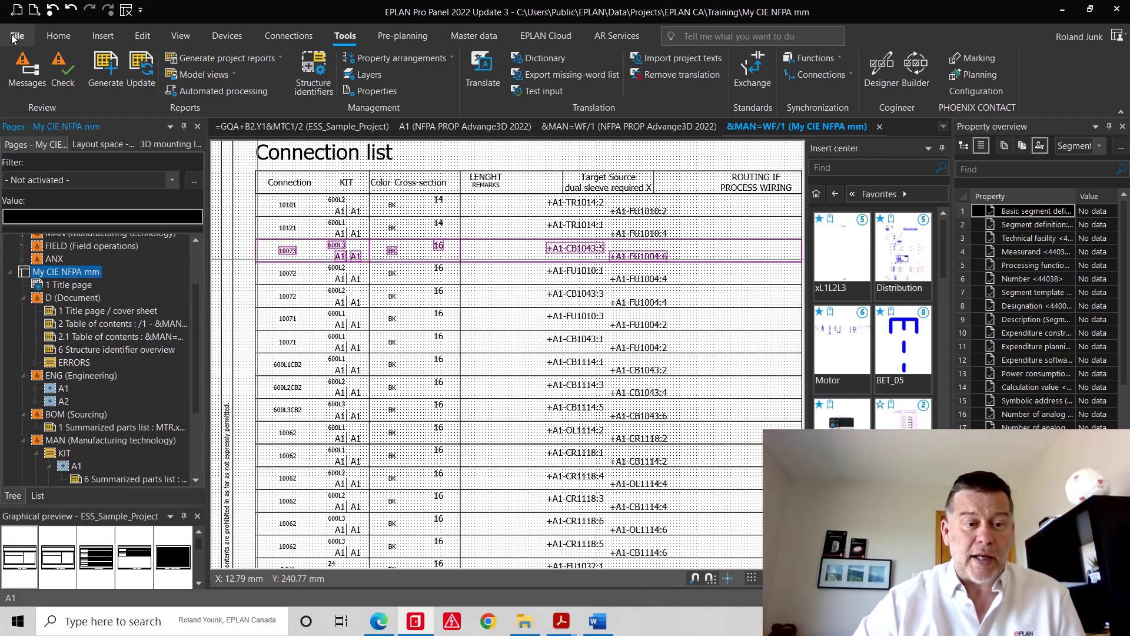
{"action": "left_click", "coordinate": [15, 36]}
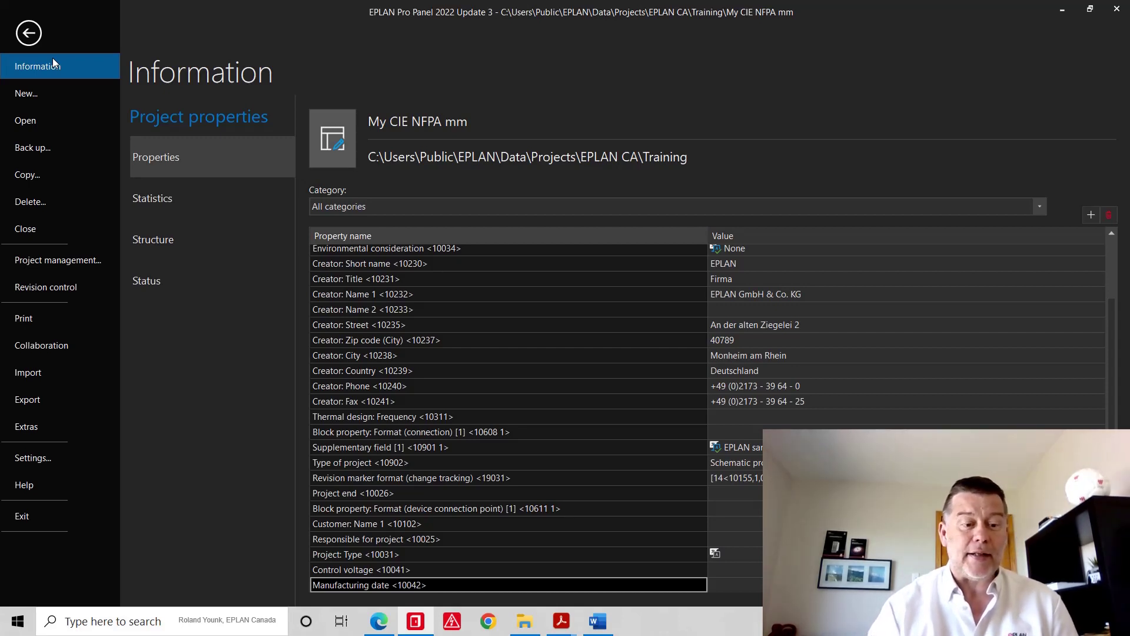
- View the existing basic project templates in the EPLAN CA folder through Create basic project, without saving one
{"action": "left_click", "coordinate": [18, 428]}
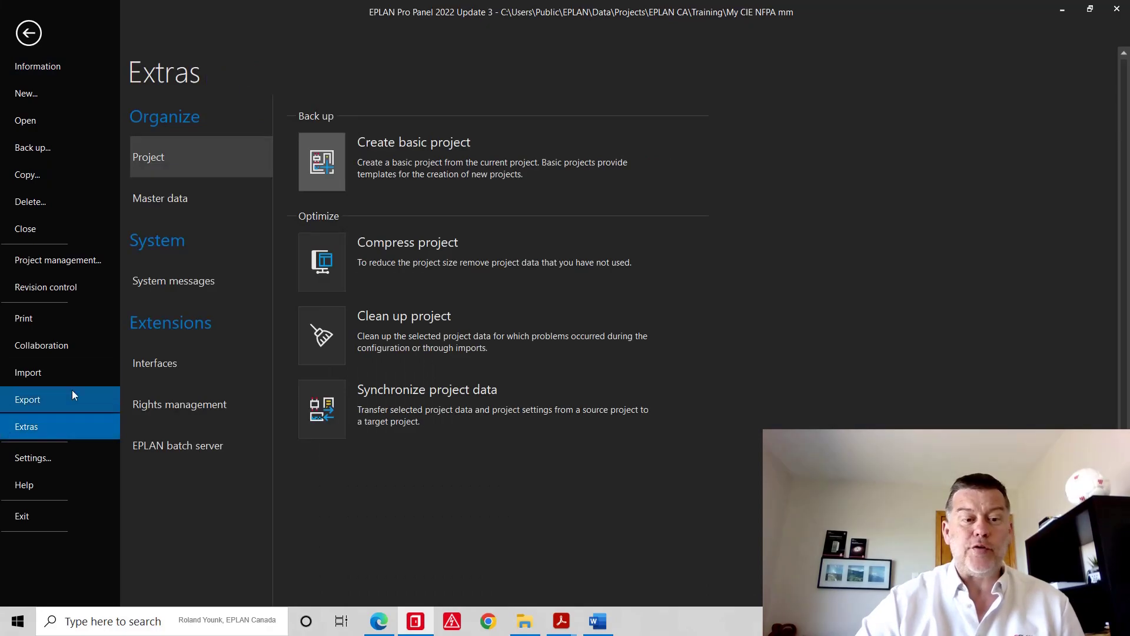
{"action": "left_click", "coordinate": [316, 168]}
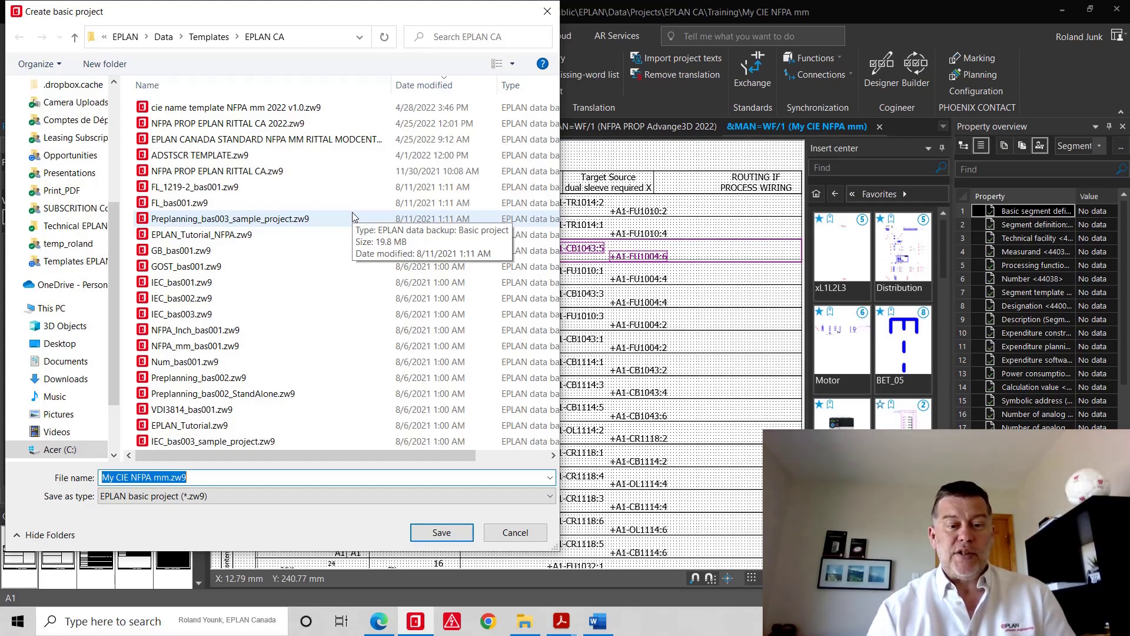
{"action": "left_click", "coordinate": [564, 49]}
- Switch to Microsoft Edge and open the EPLAN Experience page among the services on the EPLAN website
{"action": "key", "text": "alt+Tab"}
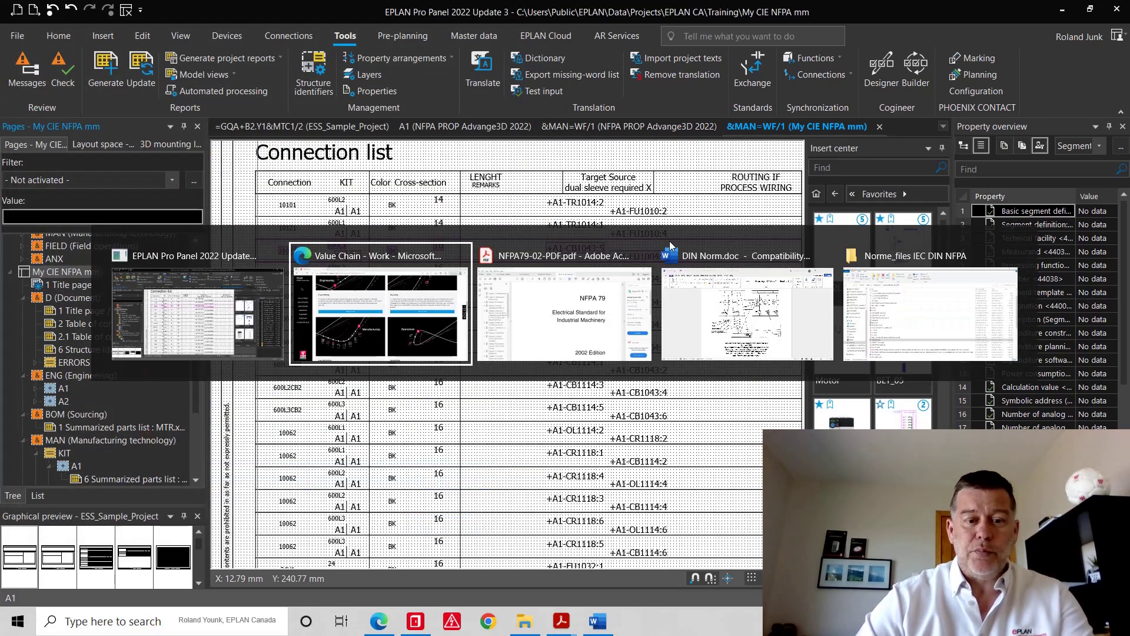
{"action": "left_click", "coordinate": [54, 201]}
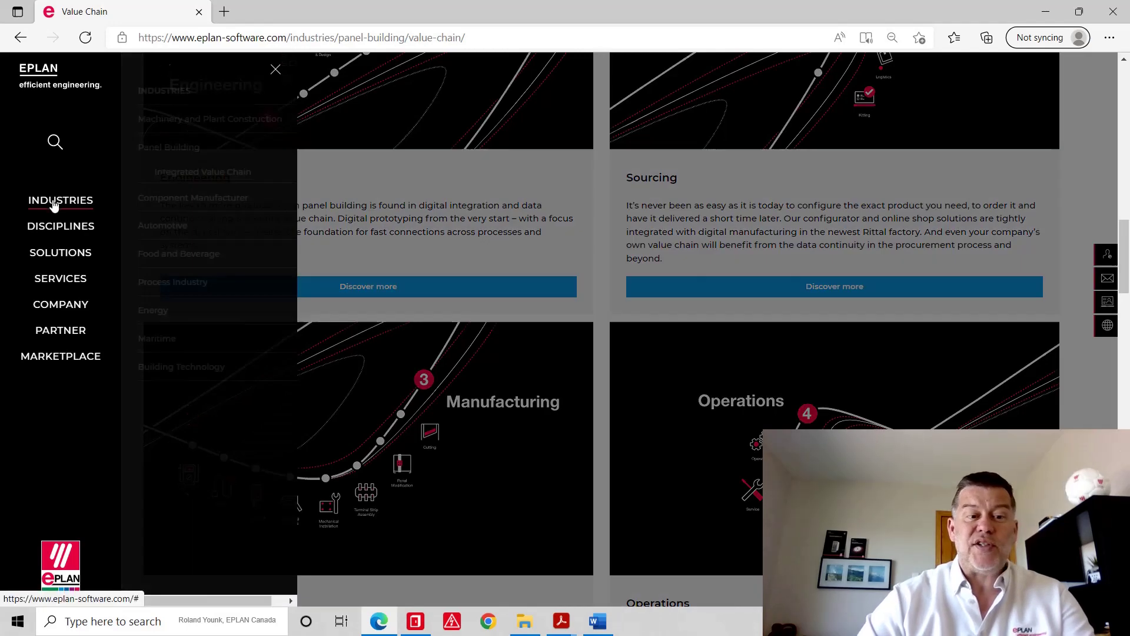
{"action": "left_click", "coordinate": [169, 97]}
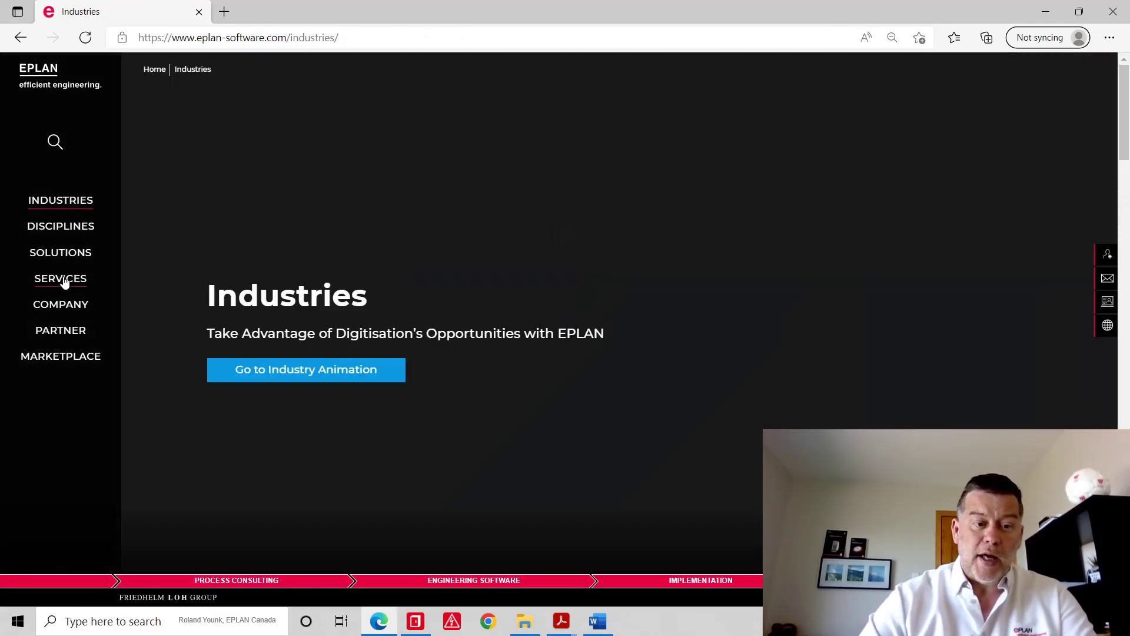
{"action": "left_click", "coordinate": [64, 280]}
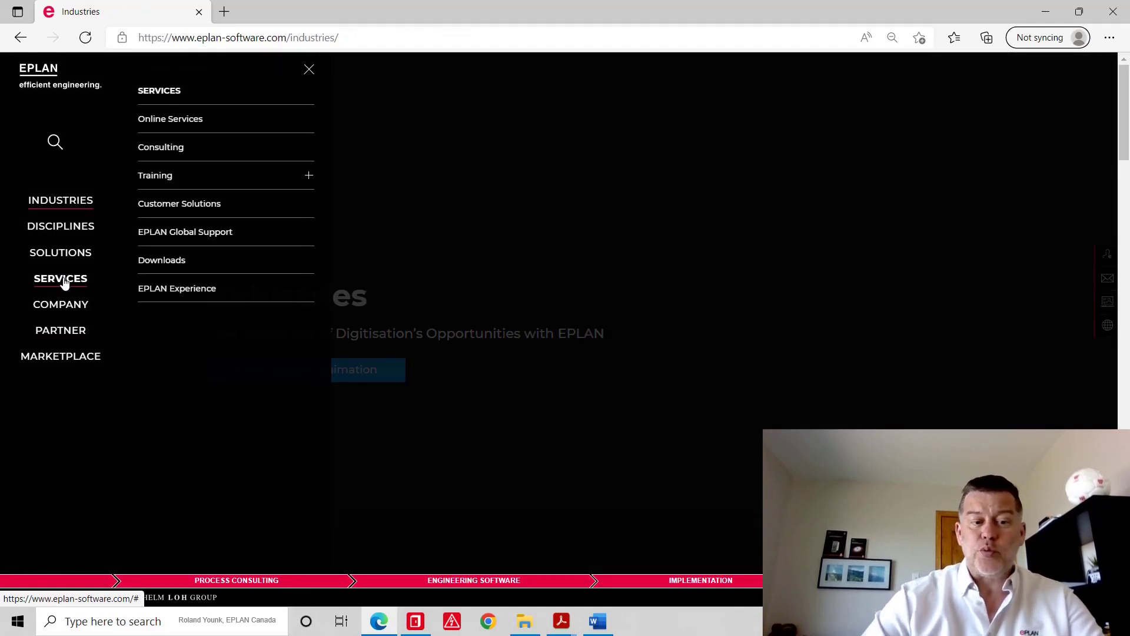
{"action": "left_click", "coordinate": [194, 290]}
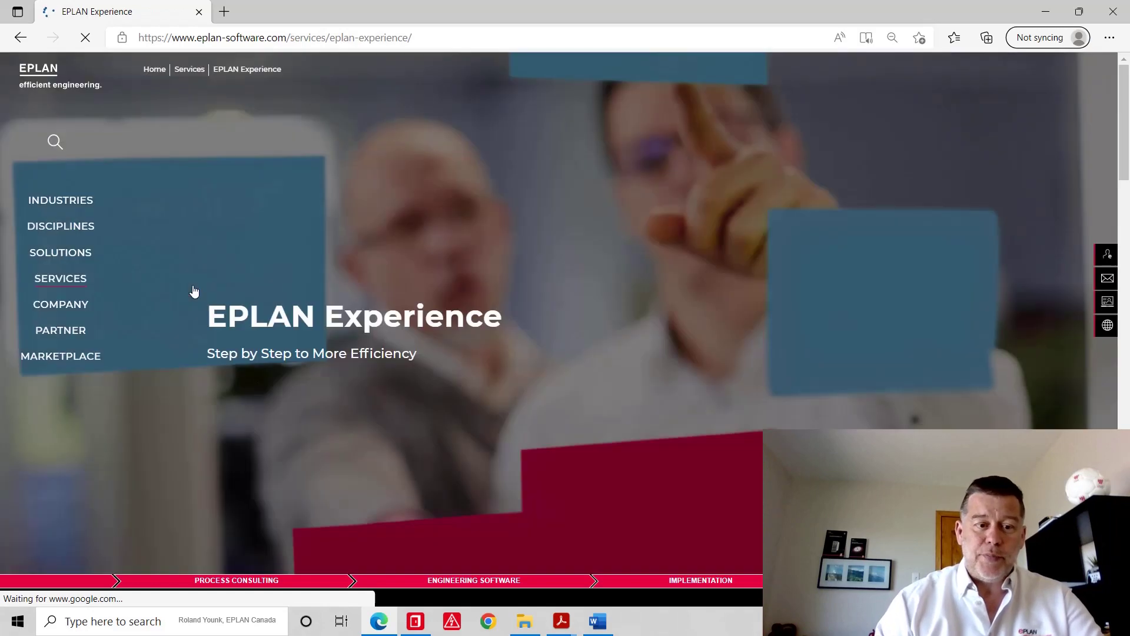
- View the Codes & Standards field of action on the EPLAN Experience page and switch back to EPLAN Pro Panel
{"action": "scroll", "coordinate": [377, 254], "scroll_direction": "down", "scroll_amount": 10}
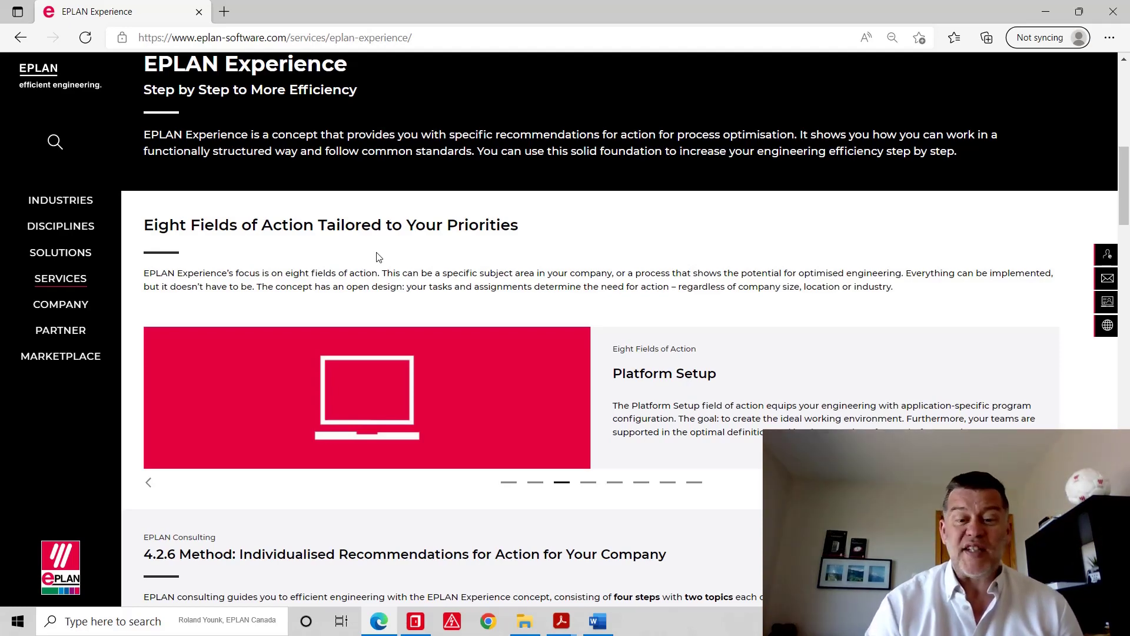
{"action": "left_click", "coordinate": [586, 485]}
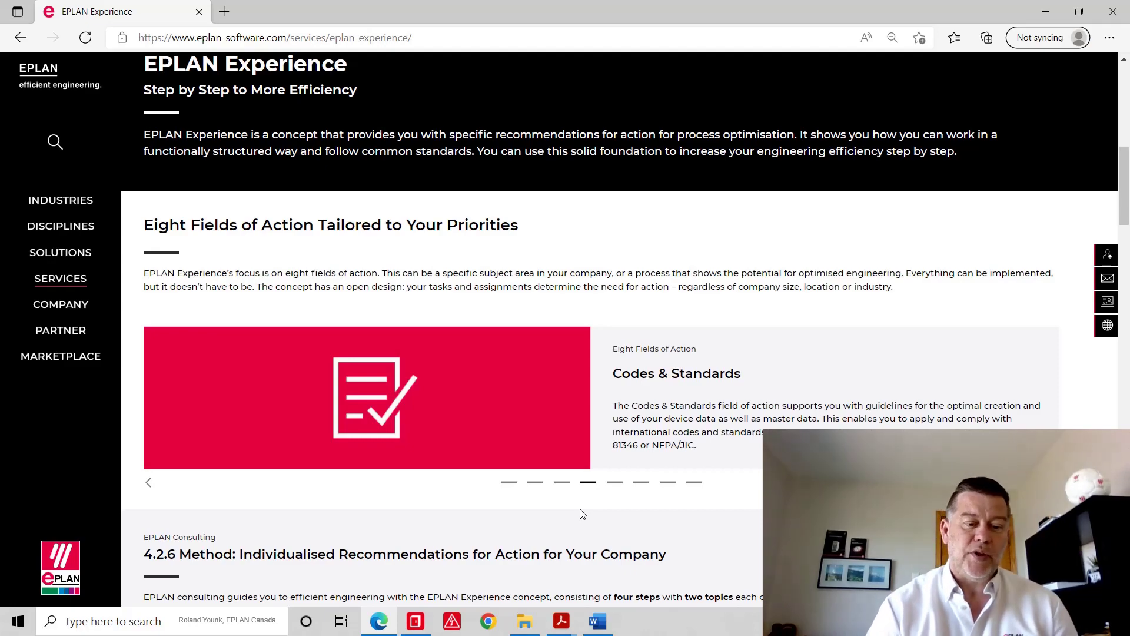
{"action": "key", "text": "alt+Tab"}
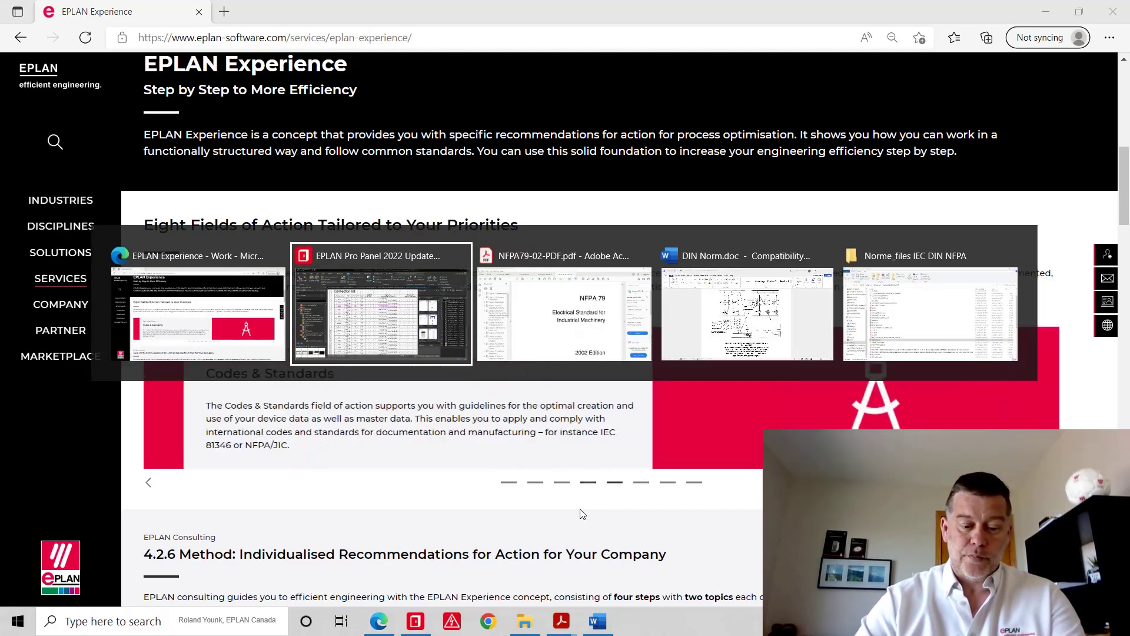